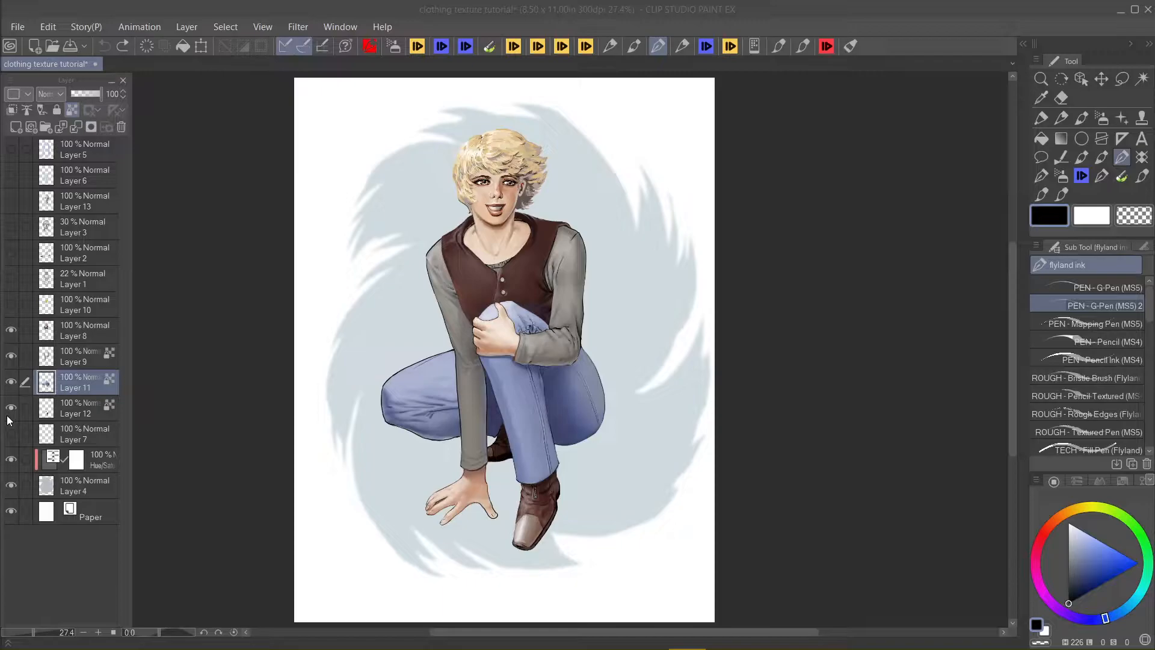
Step: Hide the painted figure layers, Layers 8, 9, 11 and 12, and show Layer 7 and the Layer 1 sketch
left_click(11, 382)
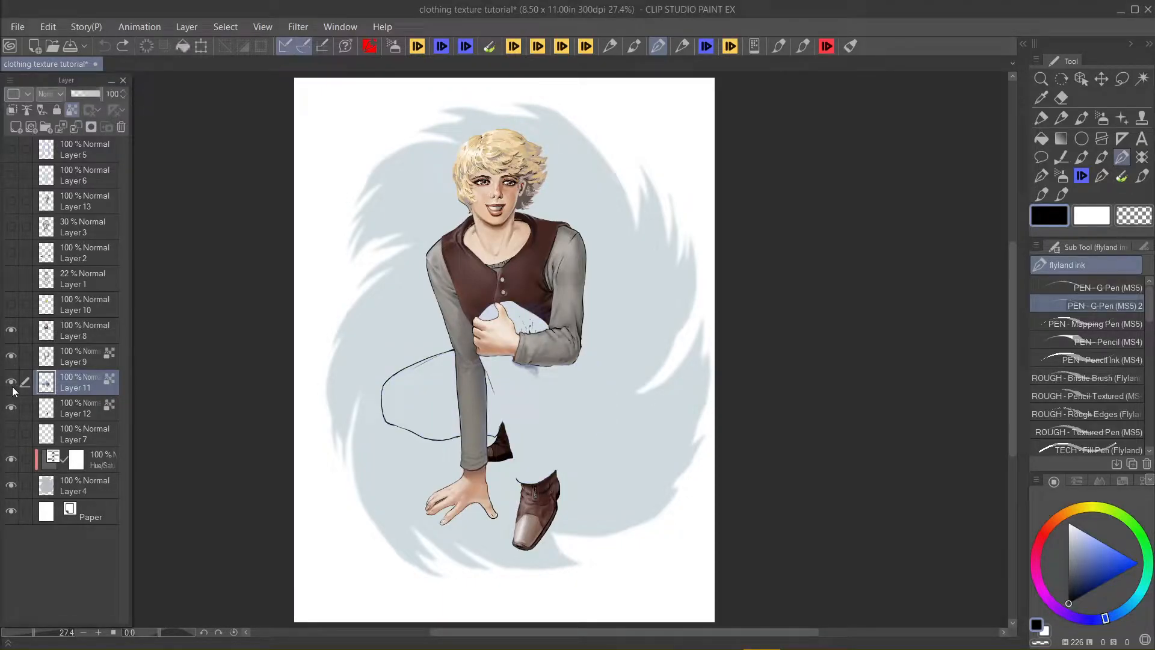
left_click(10, 382)
left_click(10, 433)
left_click_drag(11, 408, 9, 340)
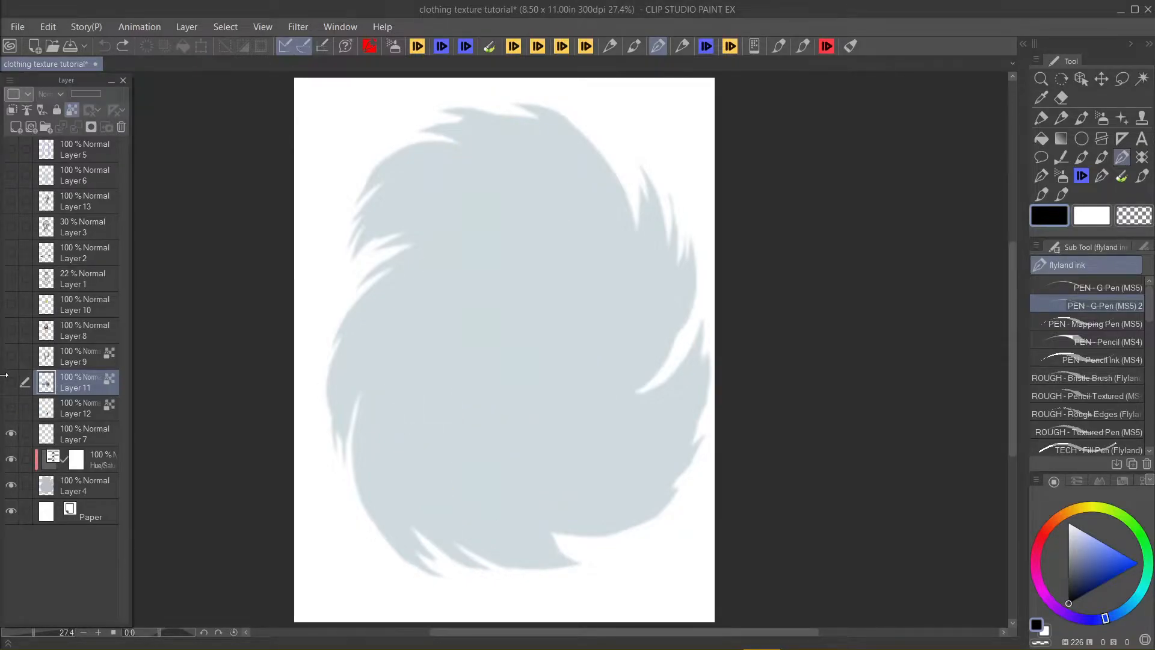
left_click(12, 304)
left_click(13, 275)
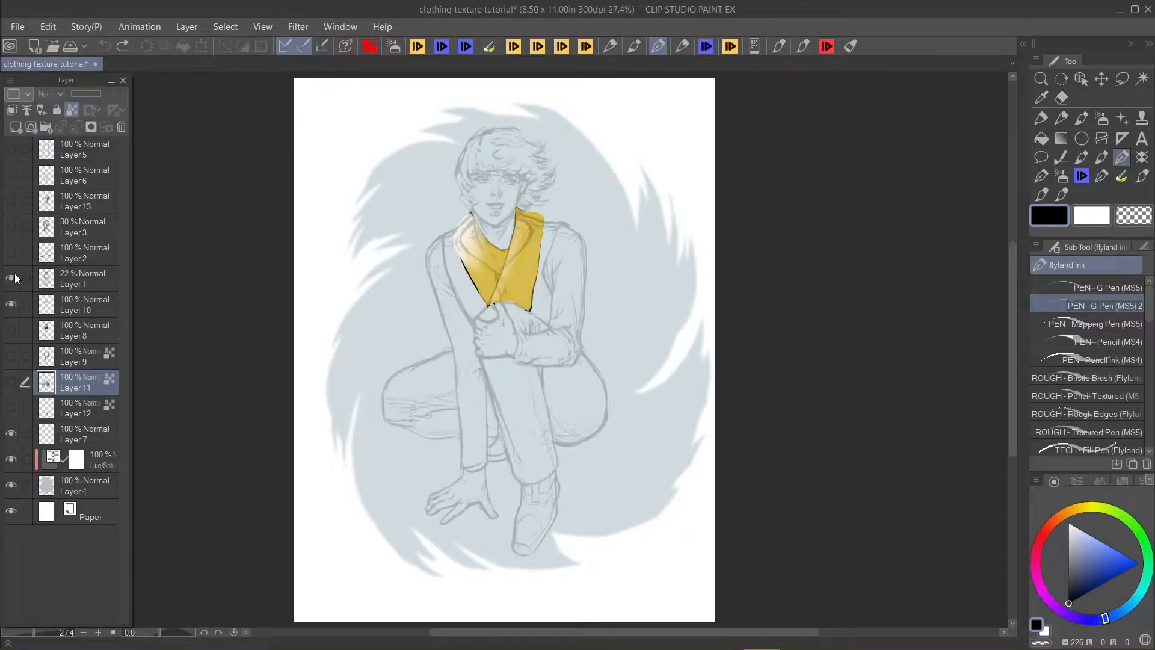
left_click(12, 305)
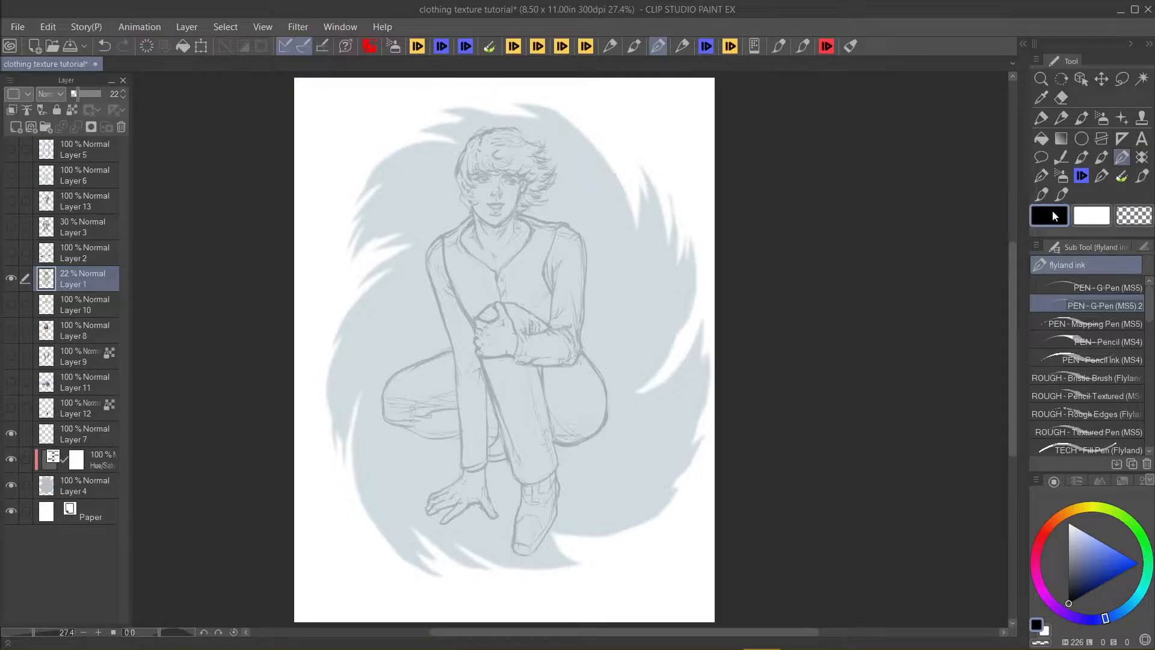
Step: On a new layer above the sketch, ink the raised leg's outline and knee with curved contour lines across it
left_click(16, 127)
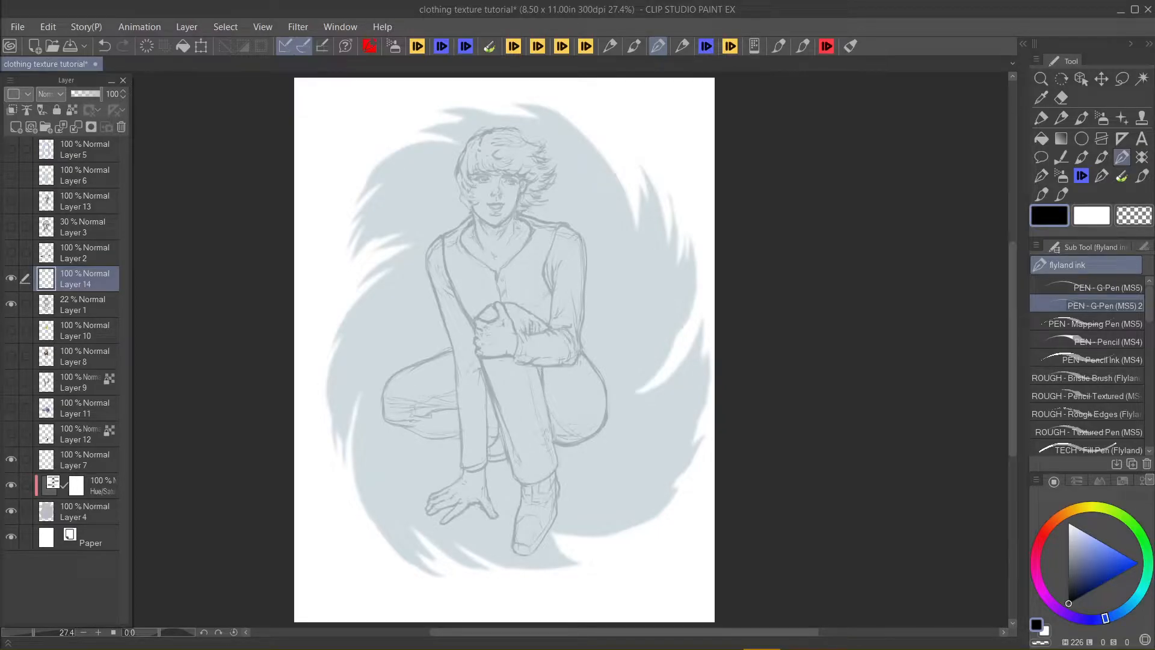
mouse_move(542, 378)
left_mouse_down()
mouse_move(558, 465)
mouse_move(542, 481)
mouse_move(514, 479)
mouse_move(479, 363)
left_mouse_up()
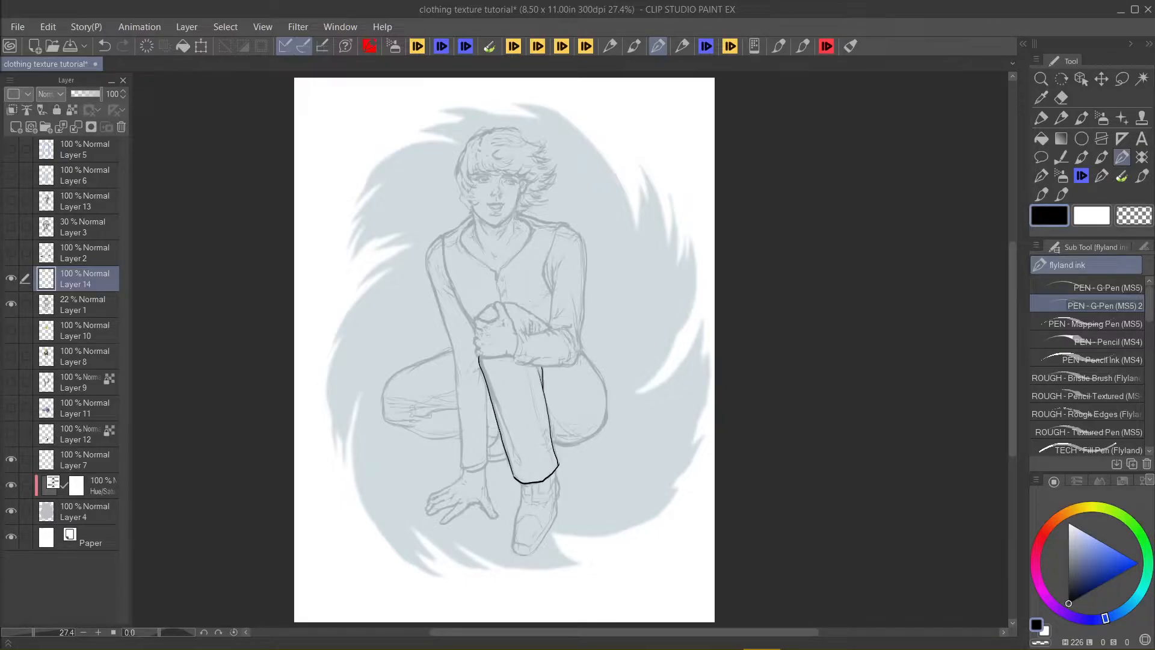
mouse_move(477, 317)
left_mouse_down()
mouse_move(513, 304)
mouse_move(552, 329)
left_mouse_up()
mouse_move(513, 475)
left_mouse_down()
mouse_move(555, 461)
mouse_move(531, 431)
mouse_move(543, 425)
mouse_move(525, 398)
mouse_move(540, 395)
mouse_move(517, 362)
left_mouse_up()
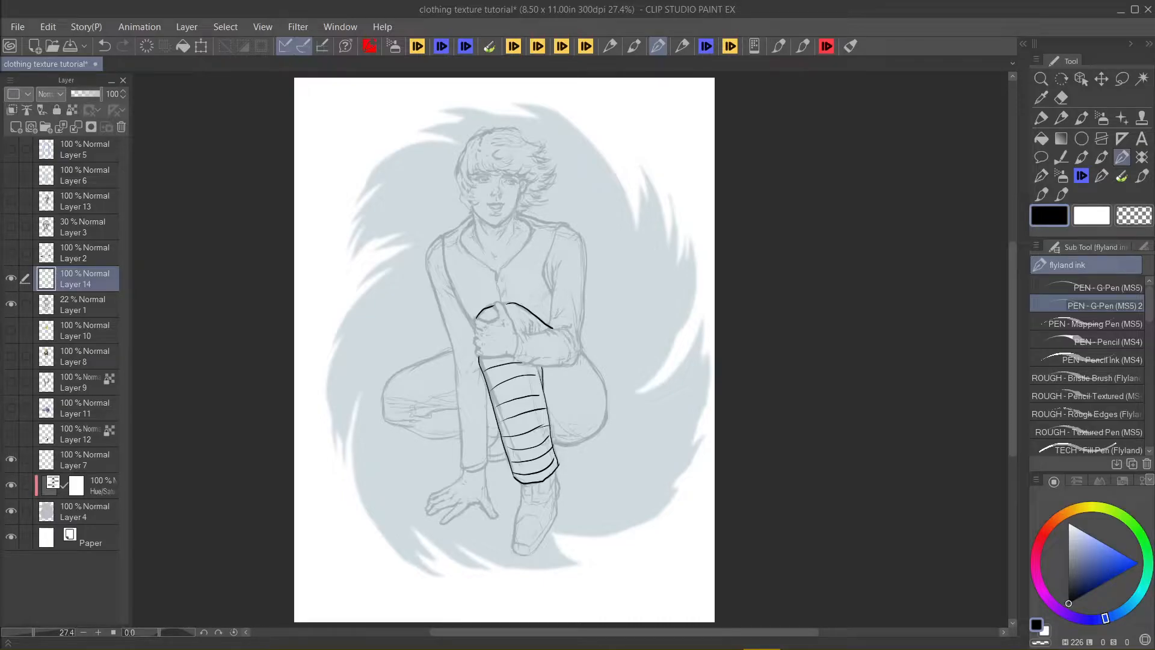
left_click_drag(480, 319, 498, 313)
Step: Try long sweeping curves past the knee and trouser hem to exaggerate the leg's wrap direction, and undo them
left_click_drag(490, 466, 601, 453)
left_click_drag(414, 356, 656, 309)
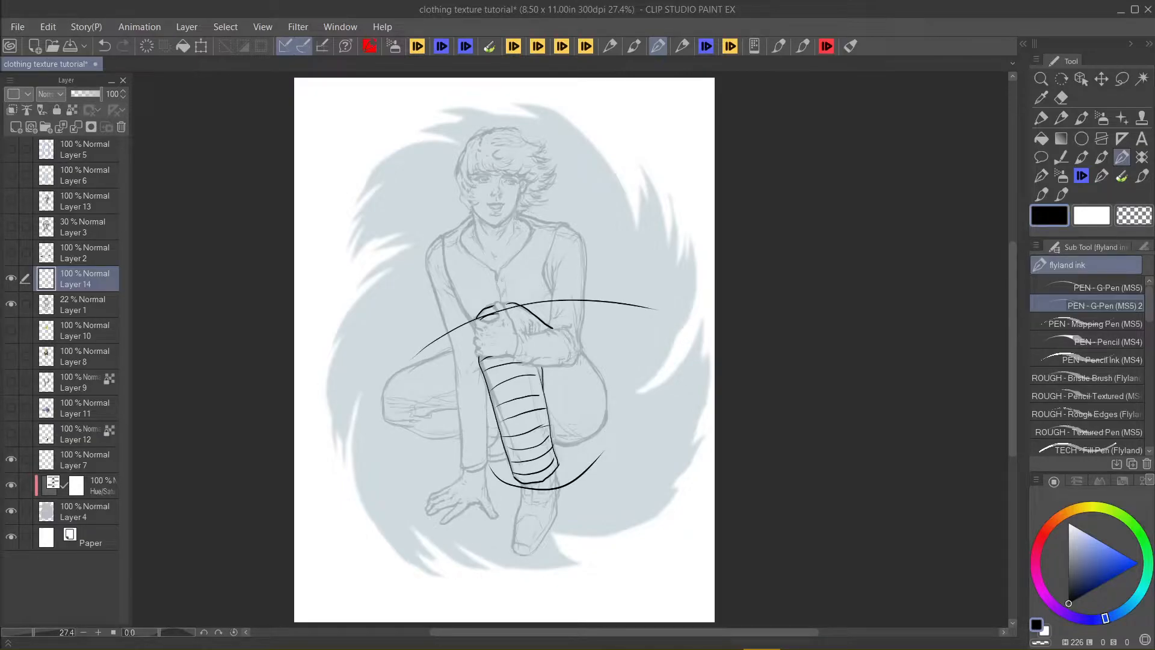
left_click_drag(415, 360, 659, 313)
mouse_move(396, 450)
left_mouse_down()
mouse_move(420, 459)
mouse_move(663, 439)
left_mouse_up()
key("ctrl+z")
key("ctrl+z")
key("ctrl+z")
key("ctrl+z")
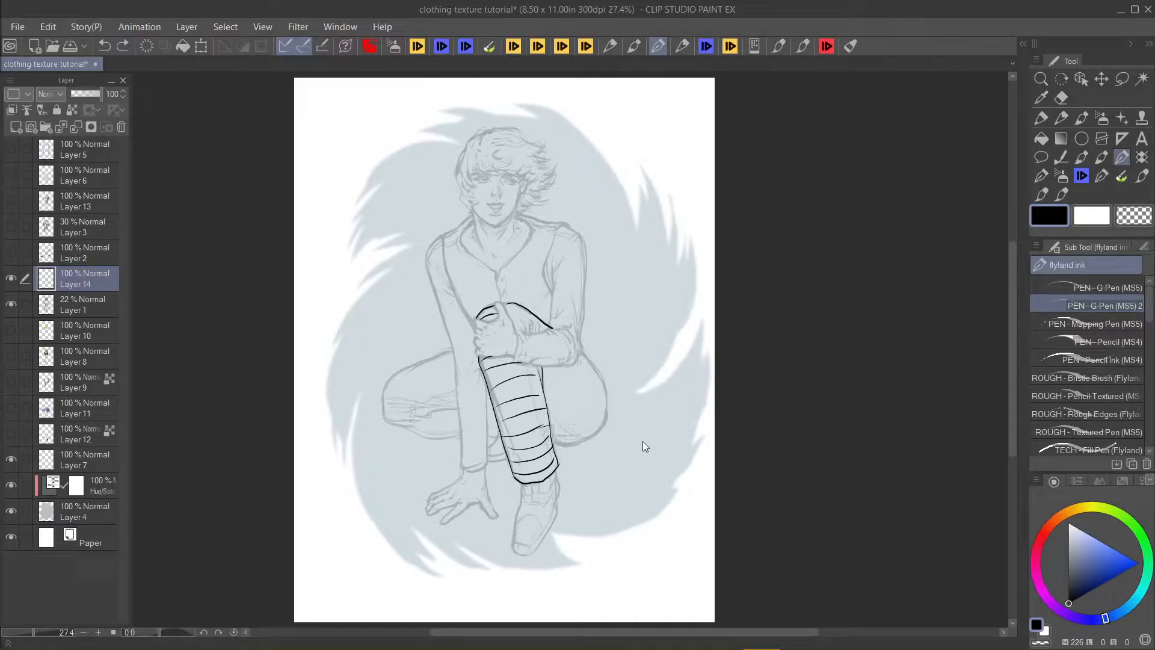
Step: Undo the contour lines across the knee and lower leg, keeping only the leg's outline
key("ctrl+z")
key("ctrl+z")
key("ctrl+z")
key("ctrl+z")
key("ctrl+z")
key("ctrl+z")
key("ctrl+z")
key("ctrl+z")
key("ctrl+z")
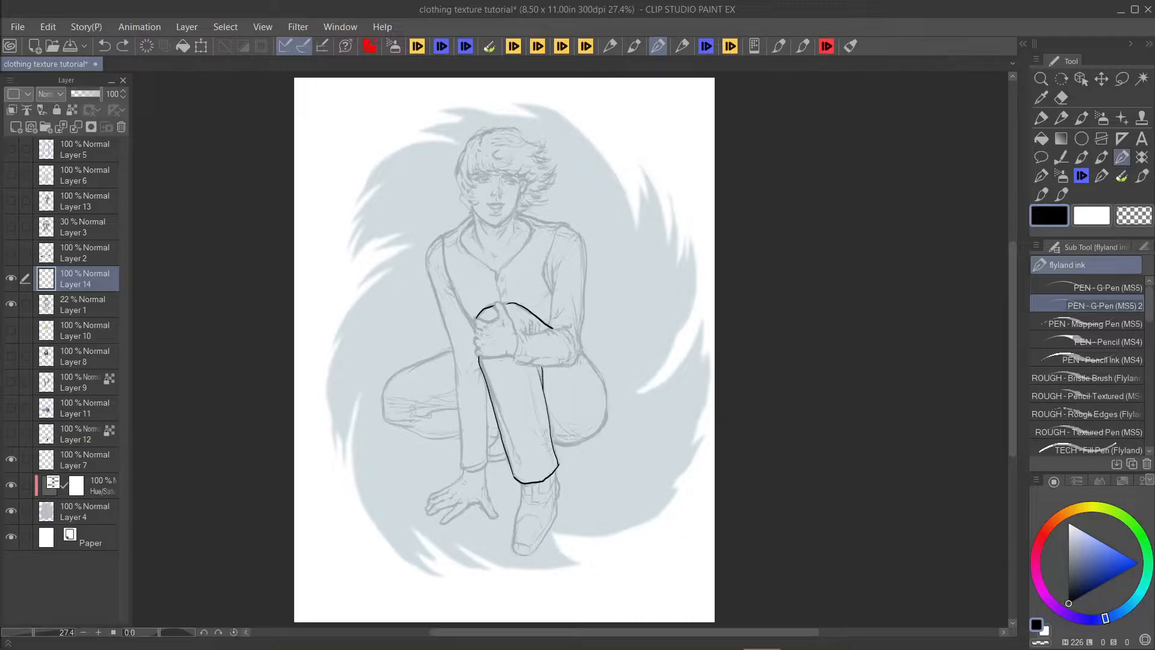
Step: Draw curved cross-contour lines down the lower leg again, with lengthwise lines along its sides
mouse_move(483, 367)
left_mouse_down()
mouse_move(518, 460)
mouse_move(547, 456)
mouse_move(551, 419)
mouse_move(533, 394)
mouse_move(543, 374)
mouse_move(497, 364)
mouse_move(519, 360)
left_mouse_up()
left_click_drag(529, 475, 558, 460)
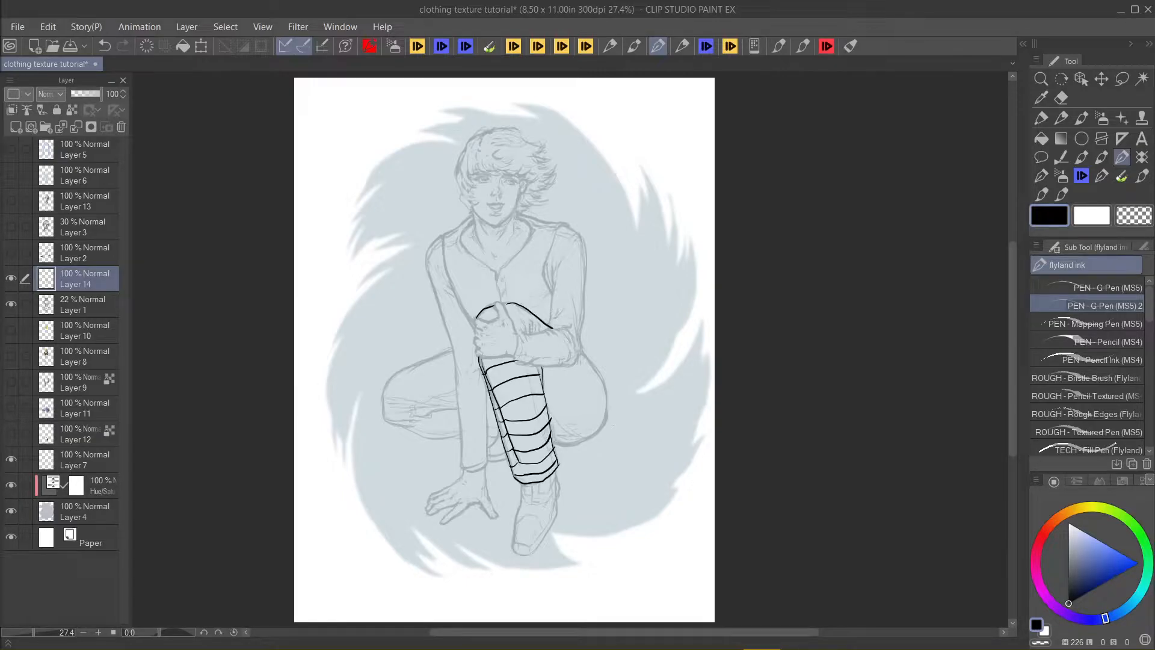
mouse_move(546, 398)
left_mouse_down()
mouse_move(559, 363)
mouse_move(564, 400)
mouse_move(575, 362)
left_mouse_up()
mouse_move(556, 428)
left_mouse_down()
mouse_move(589, 370)
mouse_move(547, 364)
left_mouse_up()
Step: Undo all the contour lines and the inked outline of the raised leg
key("ctrl+z")
key("ctrl+z")
key("ctrl+z")
key("ctrl+z")
key("ctrl+z")
key("ctrl+z")
key("ctrl+z")
key("ctrl+z")
key("ctrl+z")
key("ctrl+z")
key("ctrl+z")
key("ctrl+z")
key("ctrl+z")
key("ctrl+z")
key("ctrl+z")
key("ctrl+z")
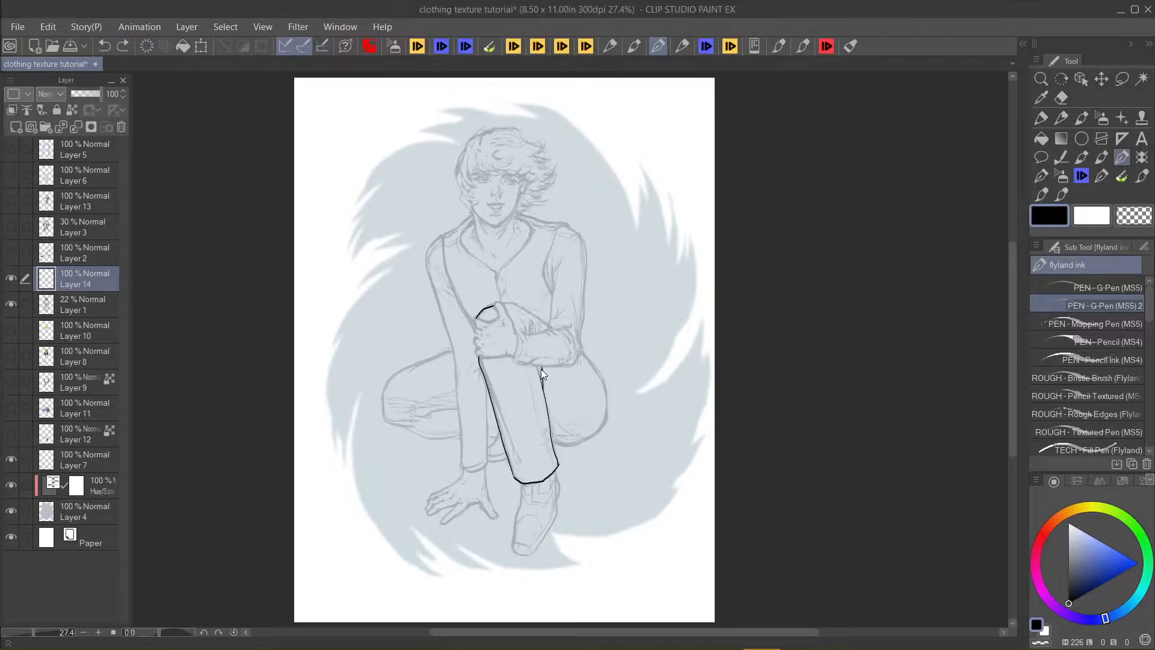
key("ctrl+z")
key("ctrl+z")
key("ctrl+z")
key("ctrl+z")
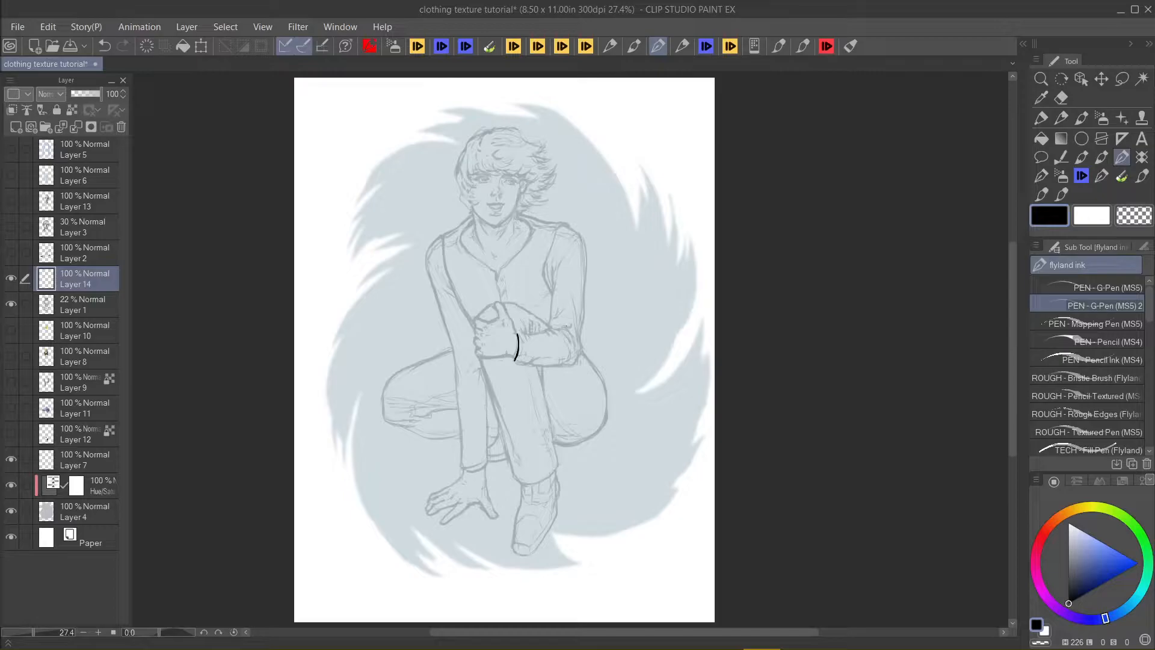
Step: Try two long straight guide lines above and below the bent forearm's cuff, and undo them
left_click_drag(421, 285, 595, 337)
left_click_drag(422, 388, 639, 359)
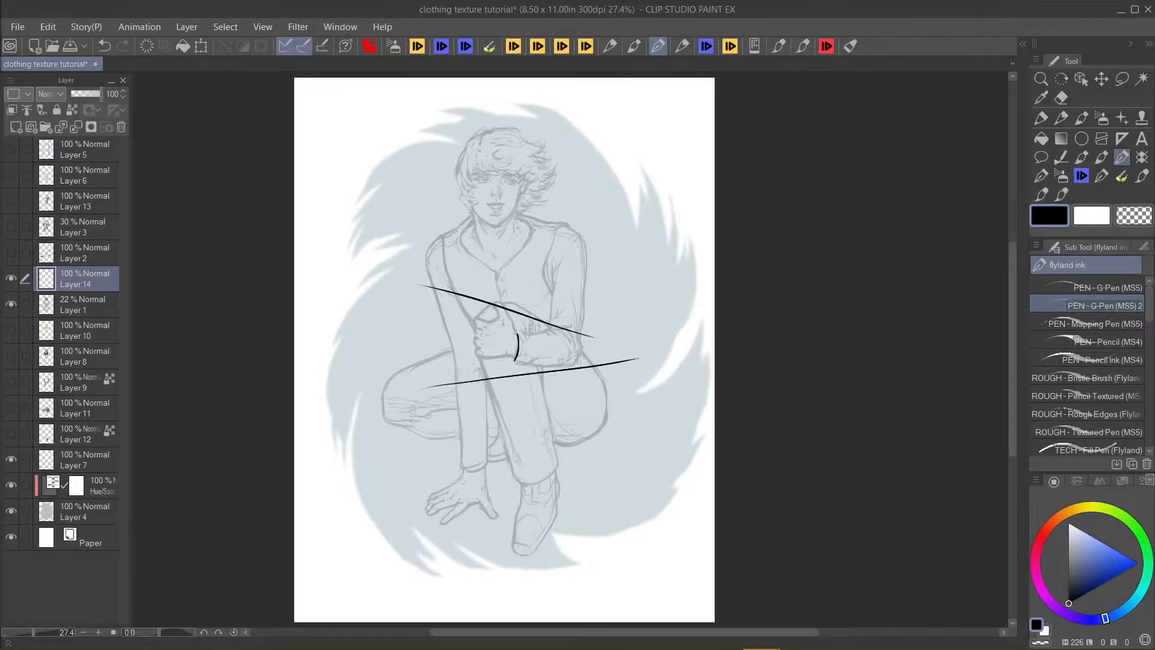
key("ctrl+z")
key("ctrl+z")
key("ctrl+z")
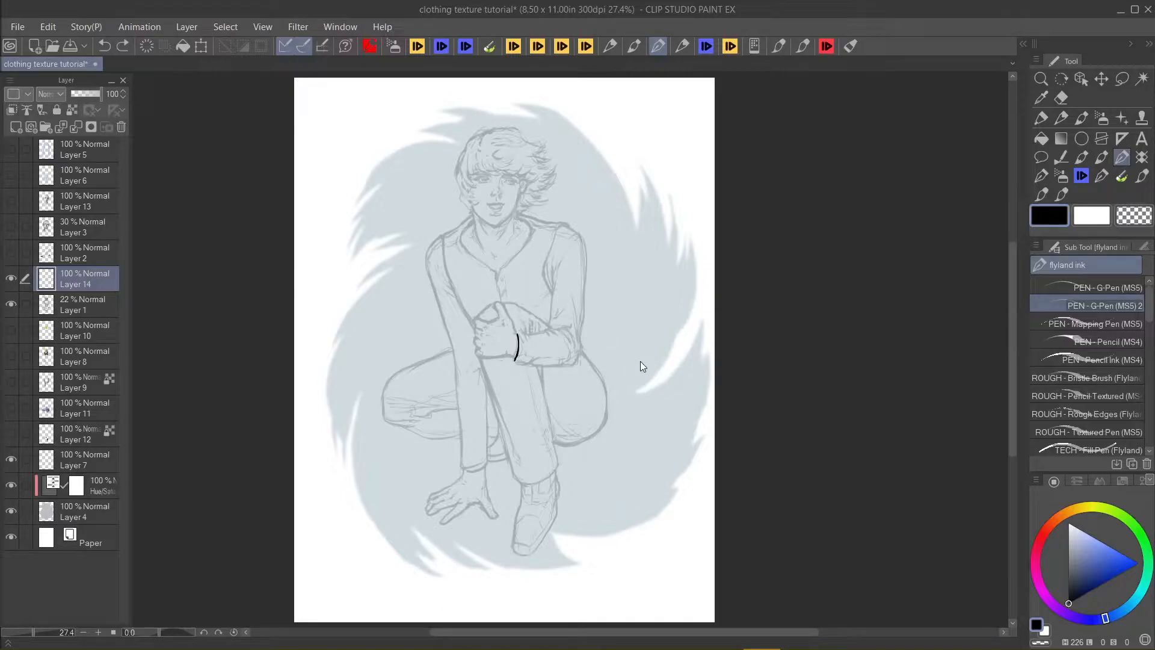
Step: Try curved cuff lines at the wrist with direction lines around the forearm, and undo them
left_click_drag(520, 334, 513, 365)
mouse_move(520, 335)
left_mouse_down()
mouse_move(533, 335)
mouse_move(537, 363)
left_mouse_up()
left_click_drag(596, 311, 532, 323)
left_click_drag(581, 369, 505, 377)
key("ctrl+z")
key("ctrl+z")
key("ctrl+z")
key("ctrl+z")
key("ctrl+z")
Step: Draw fold lines on the bent arm's sleeve around the upper arm, elbow and forearm
mouse_move(547, 283)
left_mouse_down()
mouse_move(579, 248)
mouse_move(584, 275)
left_mouse_up()
left_click_drag(544, 266, 577, 241)
mouse_move(553, 295)
left_mouse_down()
mouse_move(582, 292)
mouse_move(571, 343)
left_mouse_up()
left_click_drag(548, 332, 567, 360)
mouse_move(539, 339)
left_mouse_down()
mouse_move(549, 358)
mouse_move(524, 362)
left_mouse_up()
mouse_move(522, 340)
left_mouse_down()
mouse_move(519, 361)
mouse_move(584, 426)
left_mouse_up()
Step: Ink the trousers' outlines around both thighs, with fold lines behind the bent knee and along the raised leg
left_click_drag(480, 361, 503, 419)
mouse_move(400, 408)
left_mouse_down()
mouse_move(456, 401)
mouse_move(428, 415)
left_mouse_up()
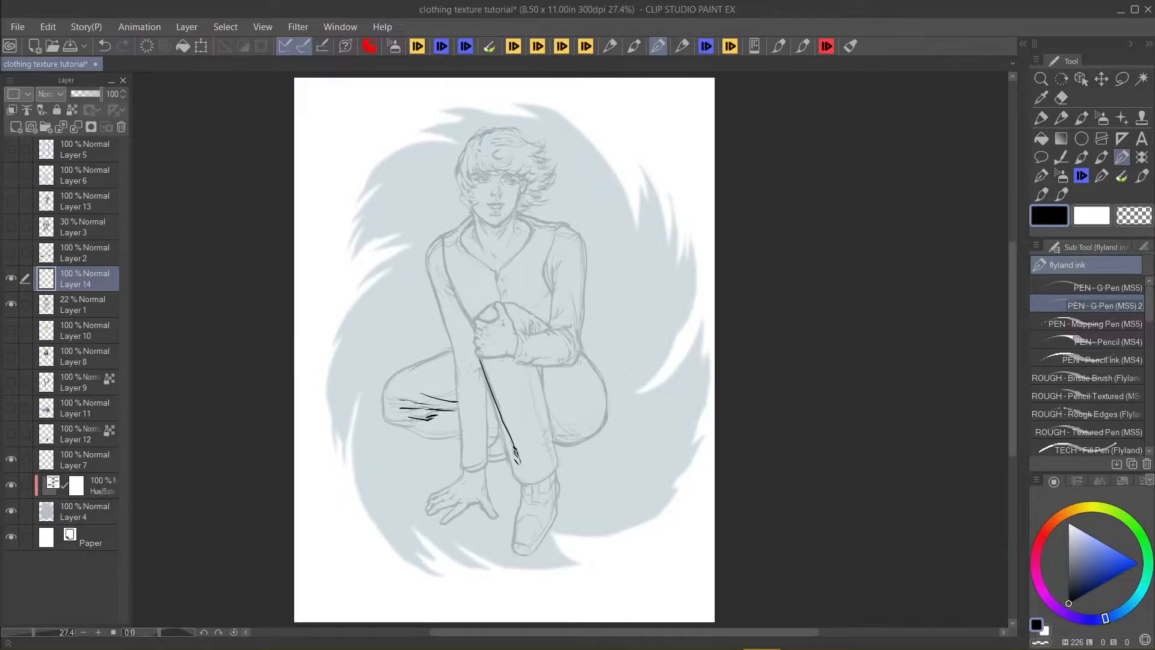
left_click_drag(550, 411, 584, 439)
mouse_move(583, 353)
left_mouse_down()
mouse_move(606, 394)
mouse_move(600, 428)
mouse_move(553, 445)
left_mouse_up()
mouse_move(402, 425)
left_mouse_down()
mouse_move(381, 401)
mouse_move(388, 379)
mouse_move(453, 350)
left_mouse_up()
left_click_drag(417, 431, 449, 440)
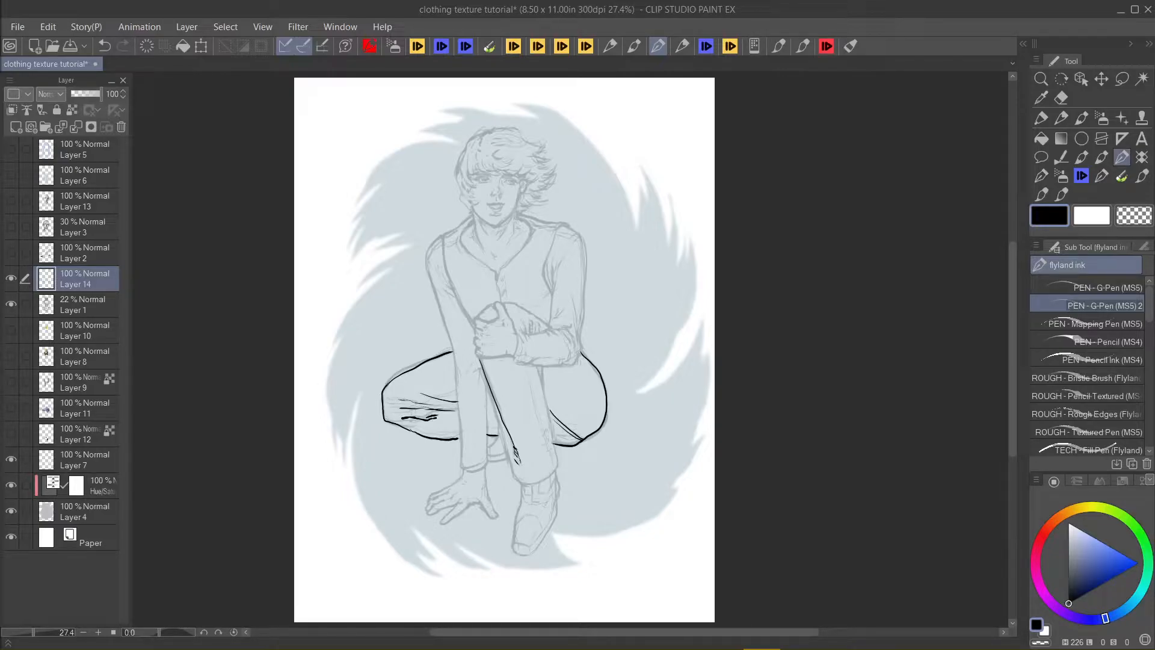
left_click_drag(427, 410, 448, 407)
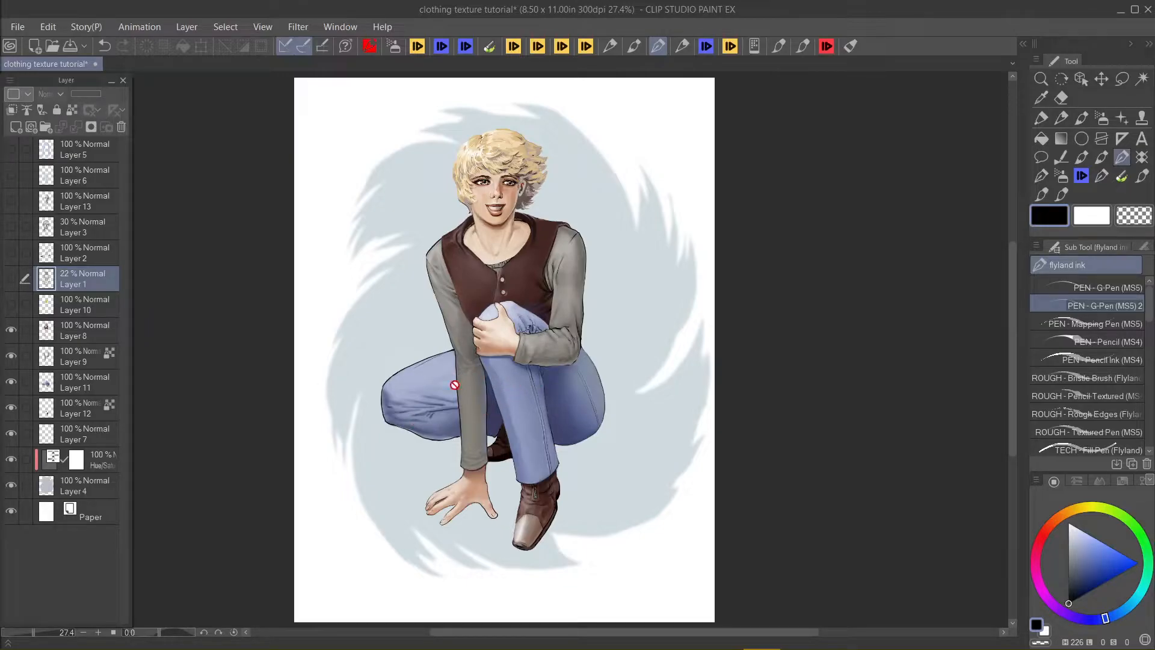
Step: Hide the crouching figure and background layers, show the veiled portrait on Layers 3, 5, 6 and 13, and select Layer 13
scroll(547, 355, "up", 1)
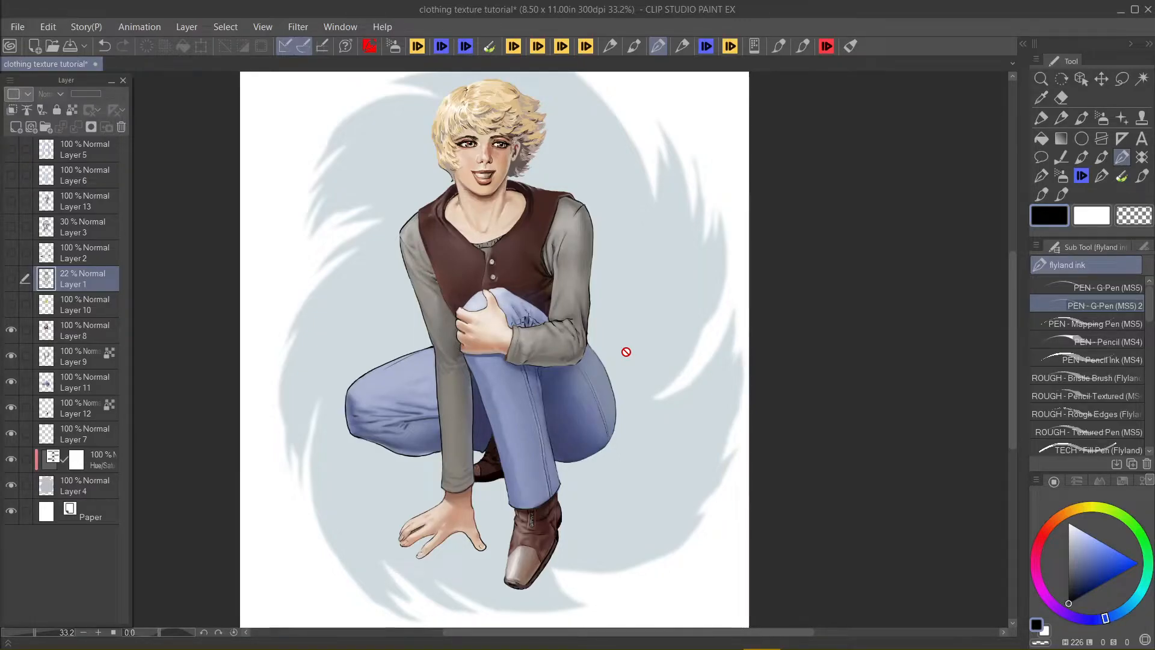
left_click_drag(12, 423, 9, 480)
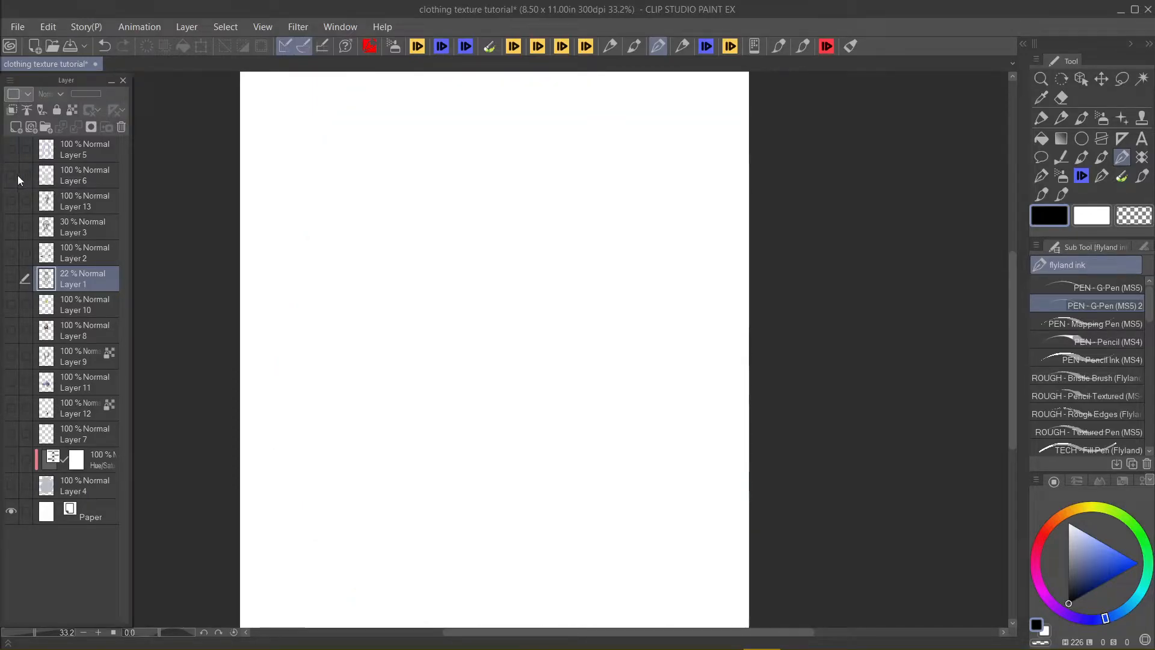
left_click_drag(11, 150, 11, 227)
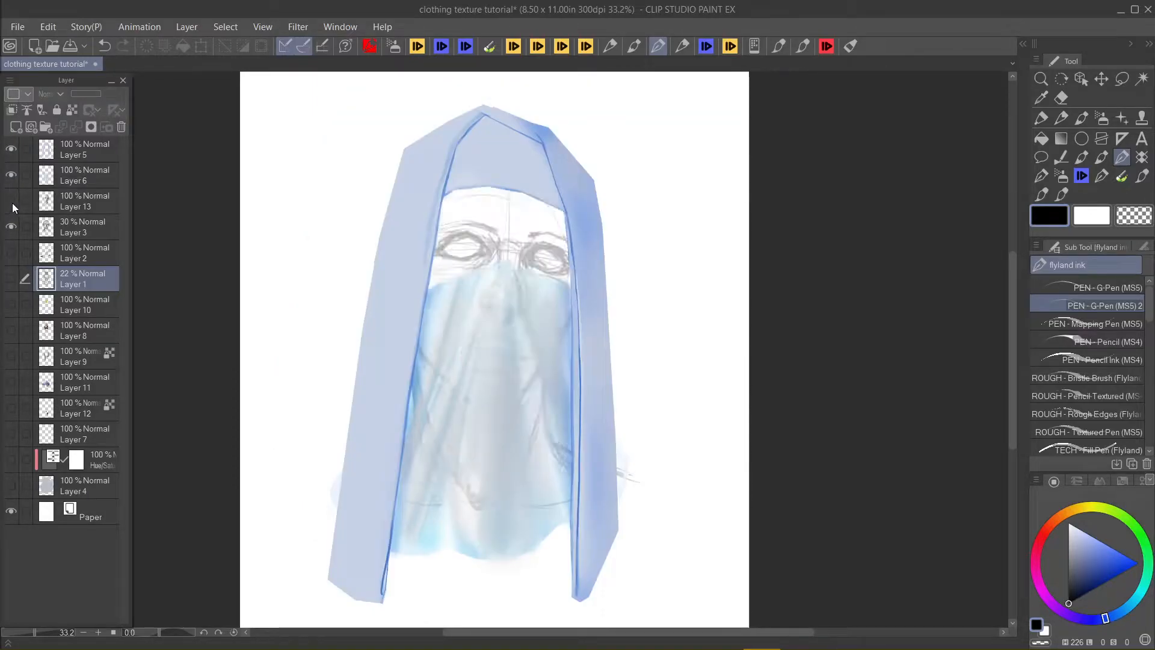
left_click(46, 204)
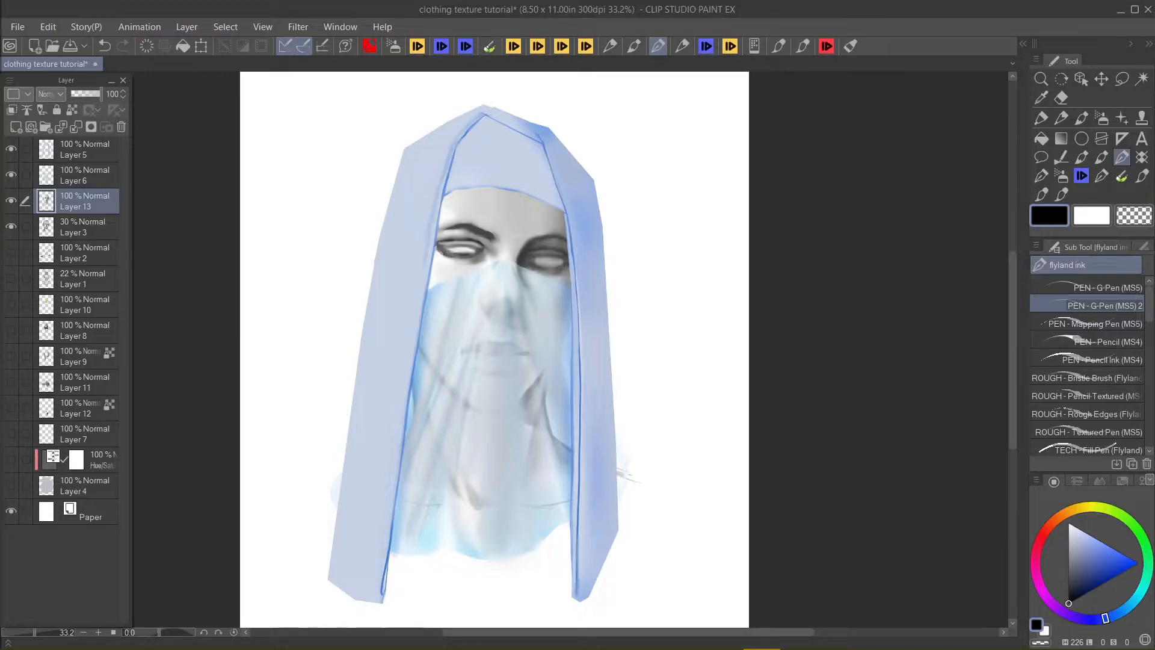
Step: Try dark pen strokes on the veil beside the cheek and mouth, and undo them
scroll(514, 269, "up", 3)
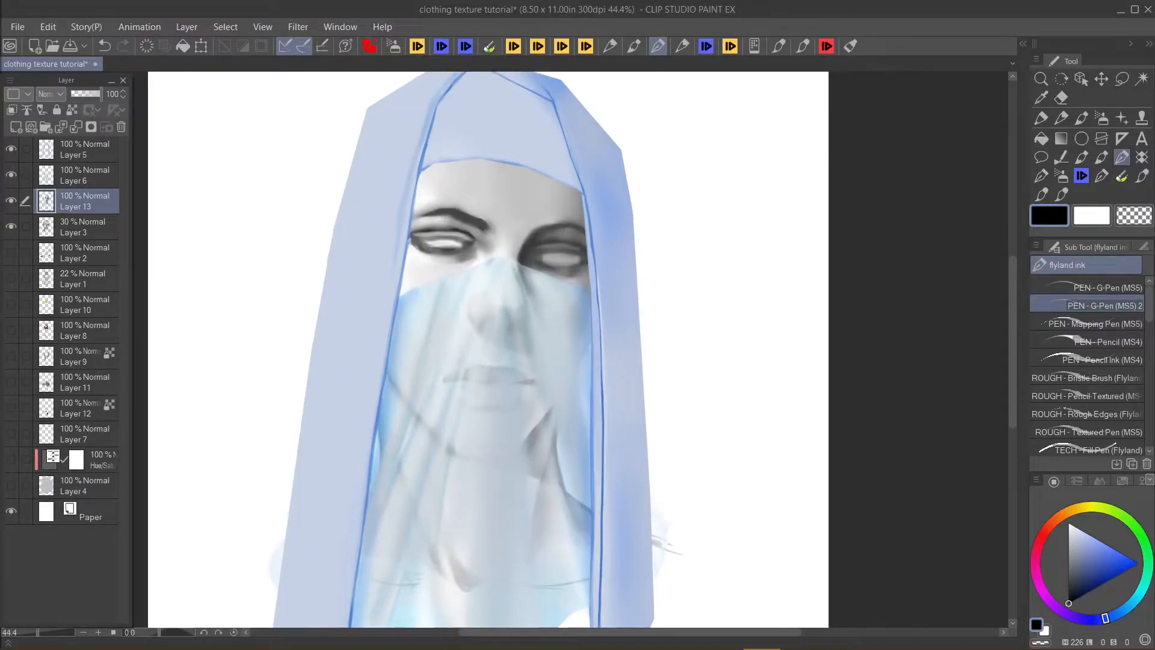
left_click_drag(529, 422, 508, 373)
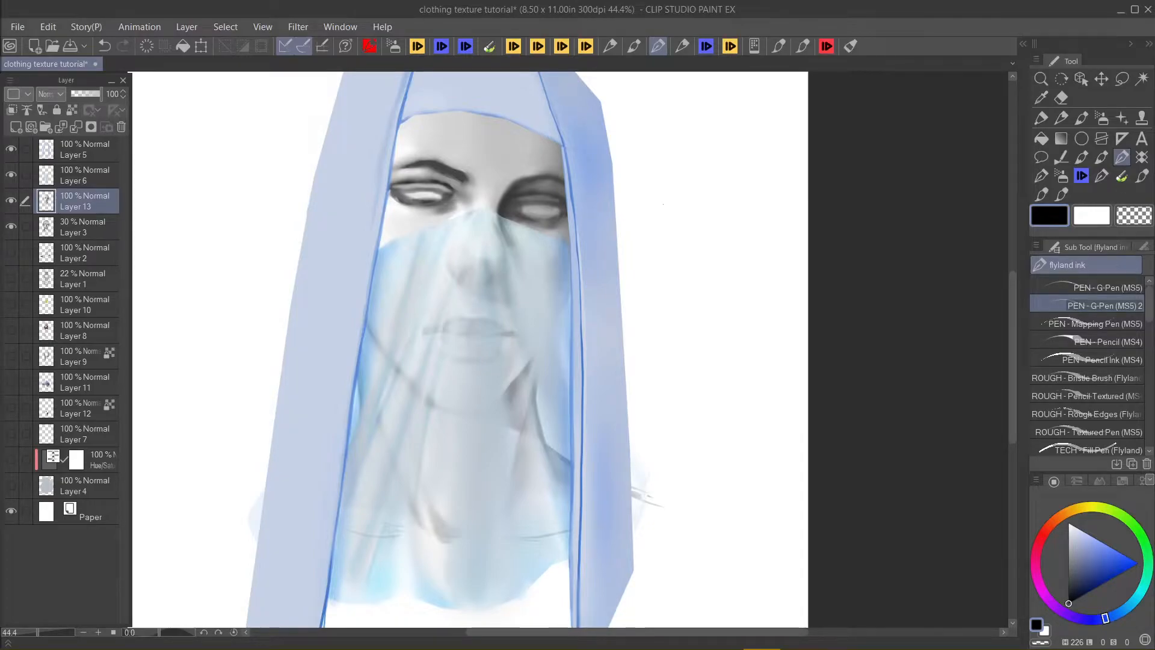
scroll(663, 204, "down", 1)
scroll(660, 203, "up", 1)
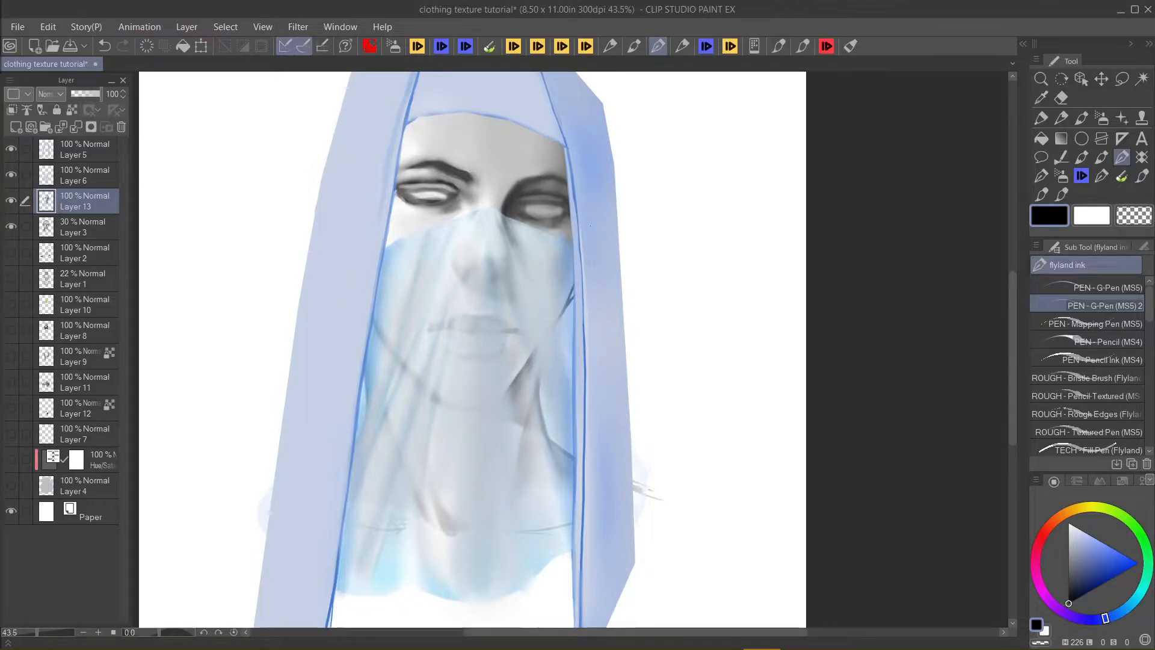
mouse_move(566, 300)
left_mouse_down()
mouse_move(526, 349)
mouse_move(556, 276)
left_mouse_up()
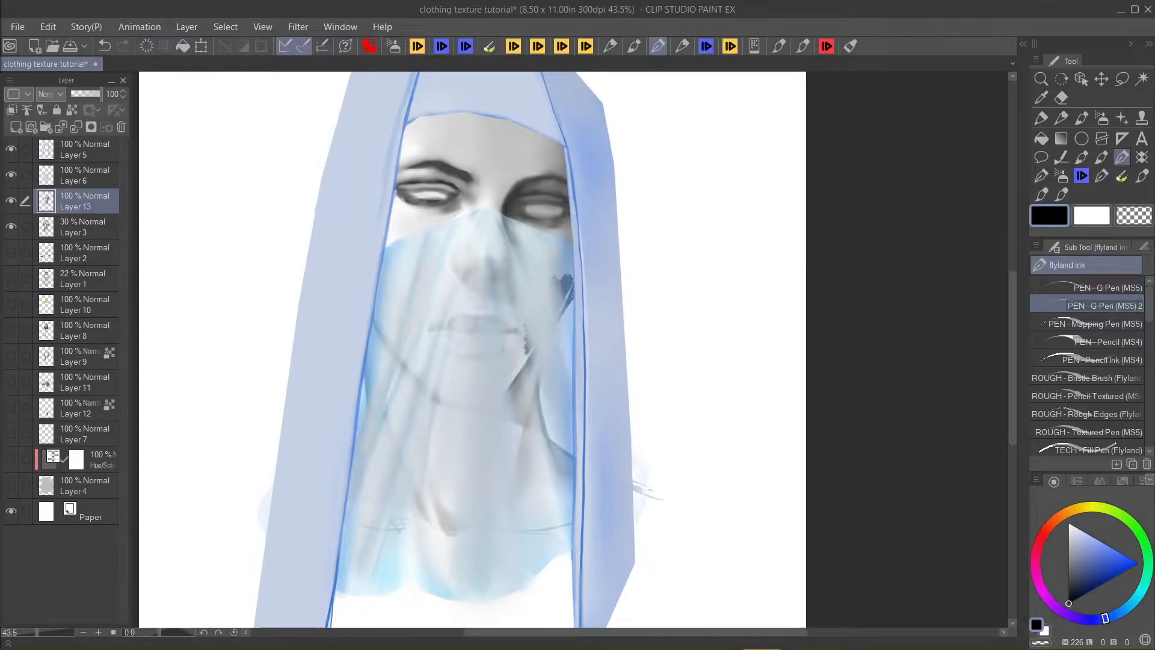
key("ctrl+z")
key("ctrl+z")
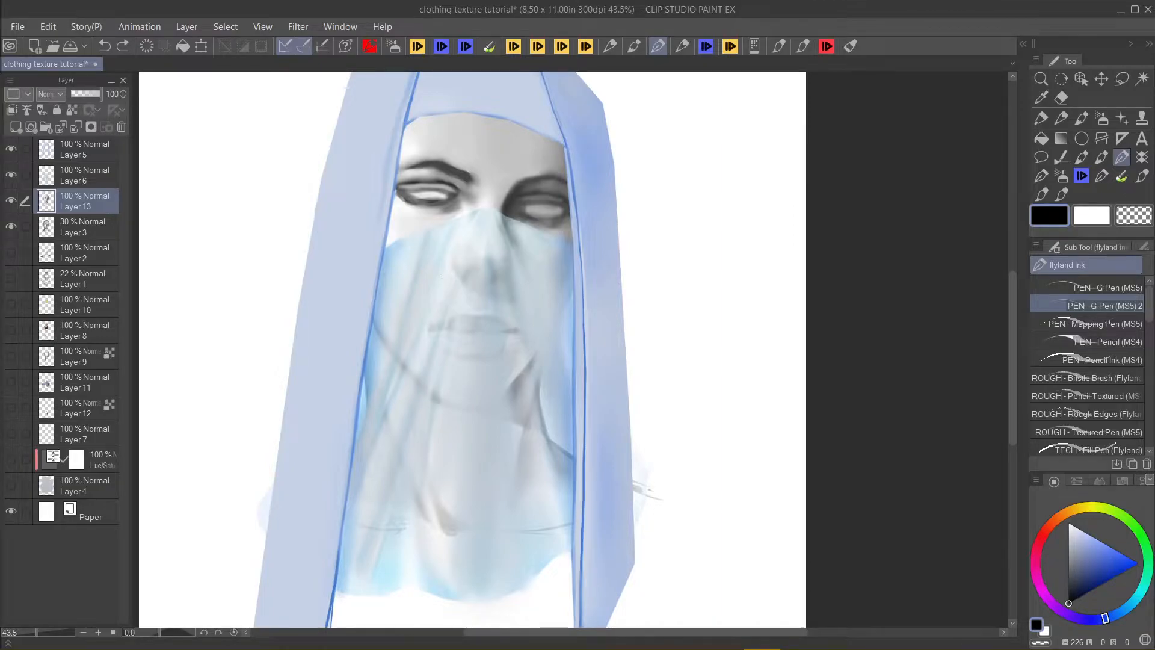
Step: Compare a saturated blue drawing colour with pale blues sampled from the veiled portrait's headdress
left_click(1109, 566)
mouse_move(1109, 565)
left_mouse_down()
mouse_move(1122, 562)
mouse_move(1090, 586)
mouse_move(1121, 563)
left_mouse_up()
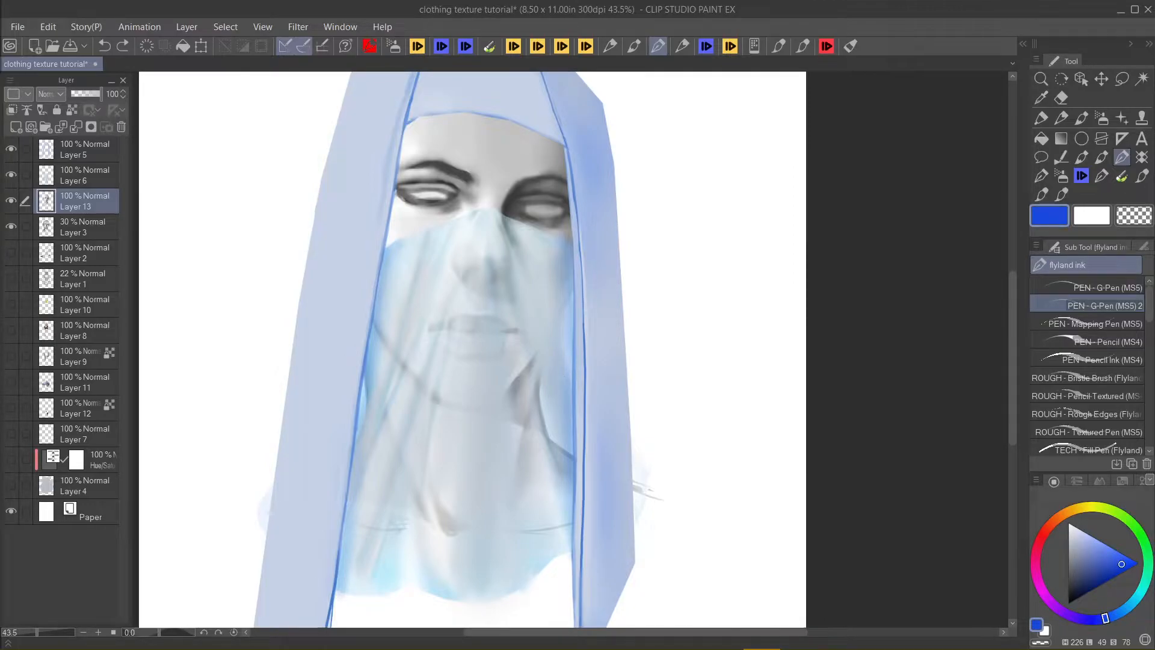
left_click(567, 376, "alt")
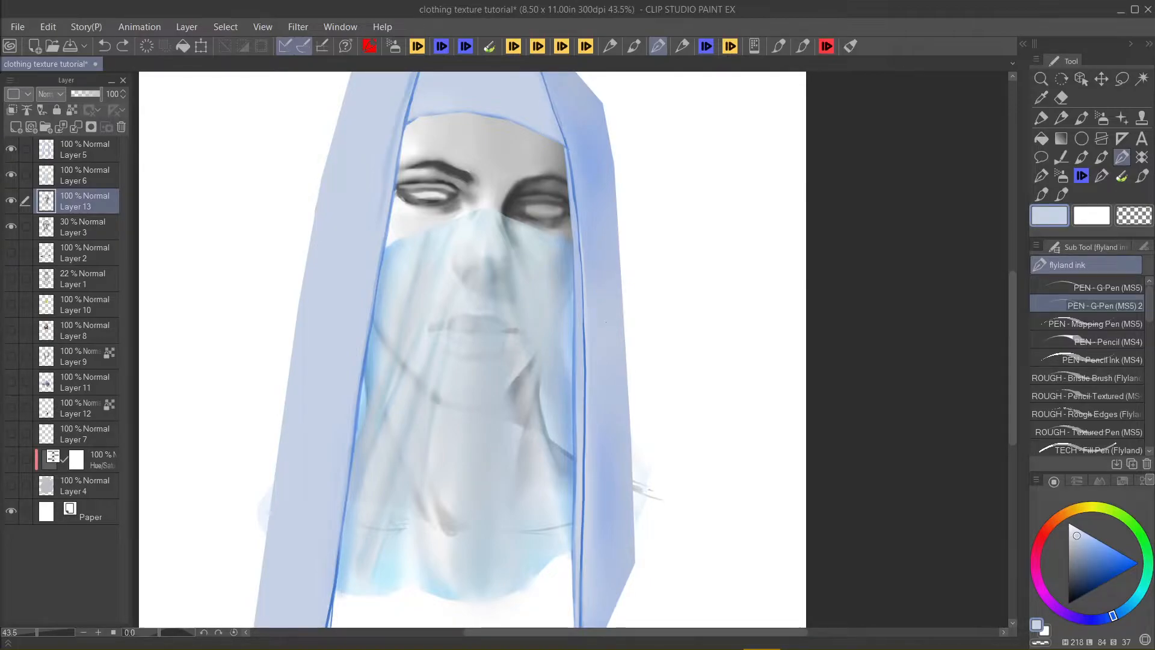
left_click(615, 337, "alt")
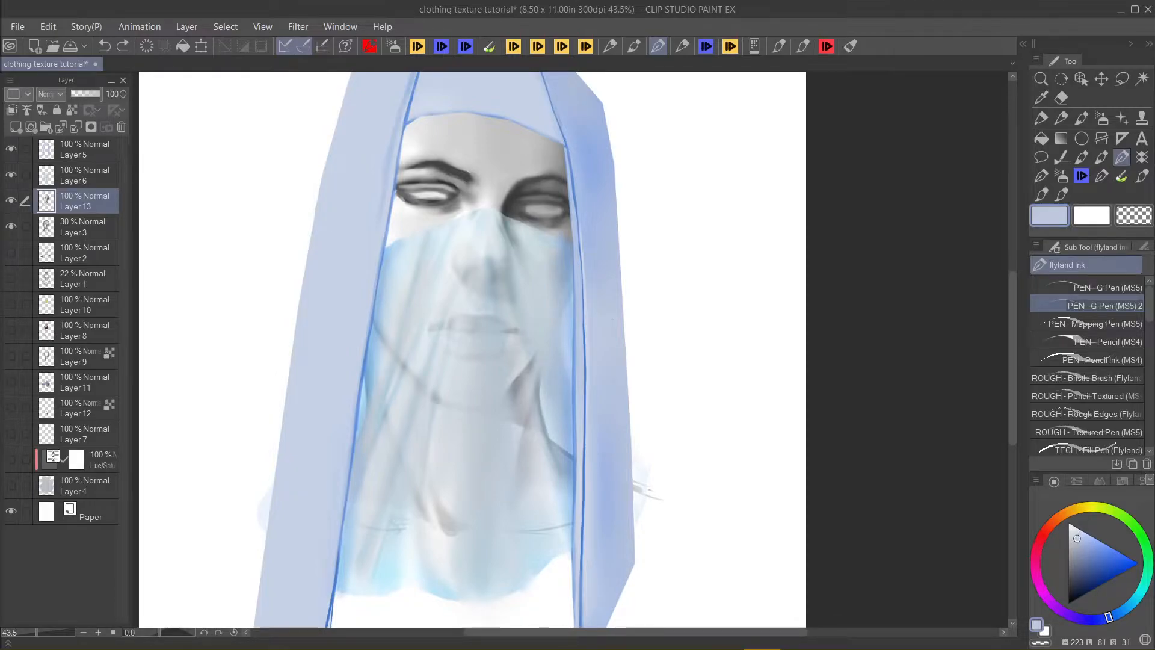
scroll(609, 317, "down", 1)
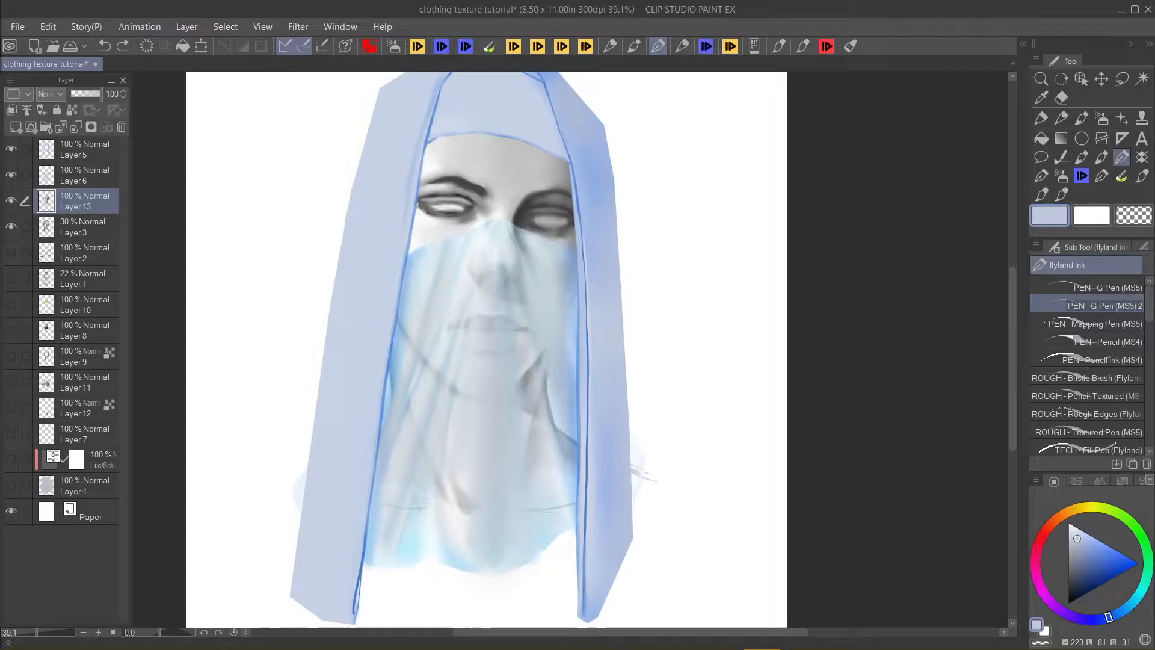
left_click(339, 473, "alt")
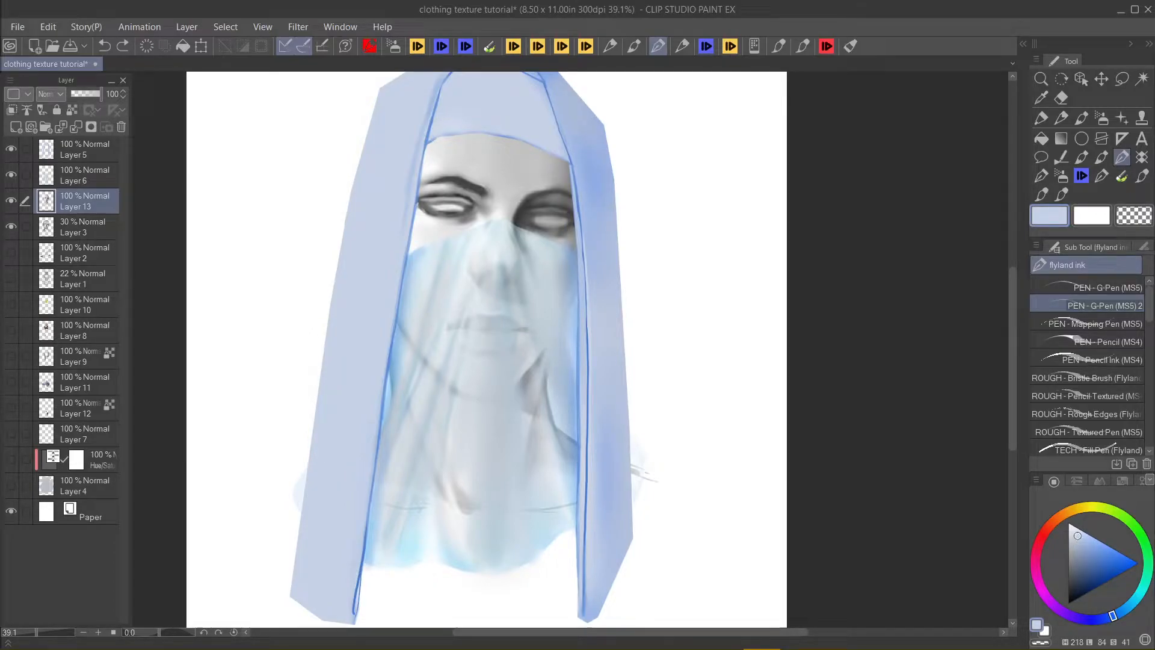
Step: Set the drawing colour to white and switch to the Blend Master Flash brush
left_click_drag(1058, 537, 1068, 523)
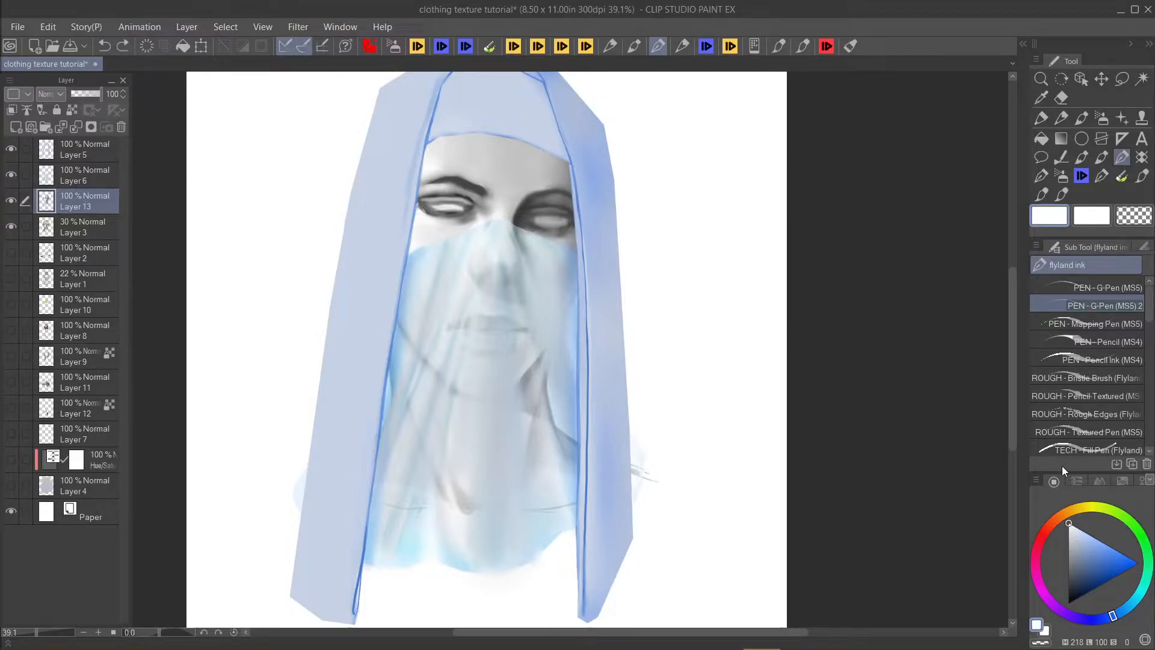
left_click(633, 45)
left_click(1078, 395)
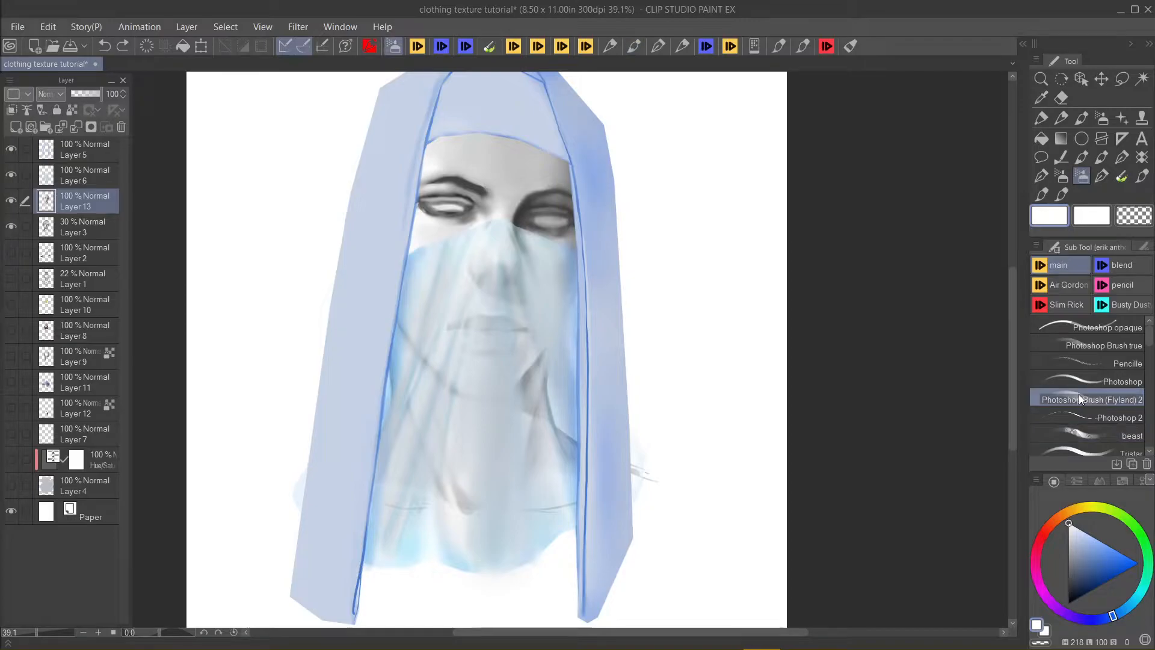
left_click(708, 48)
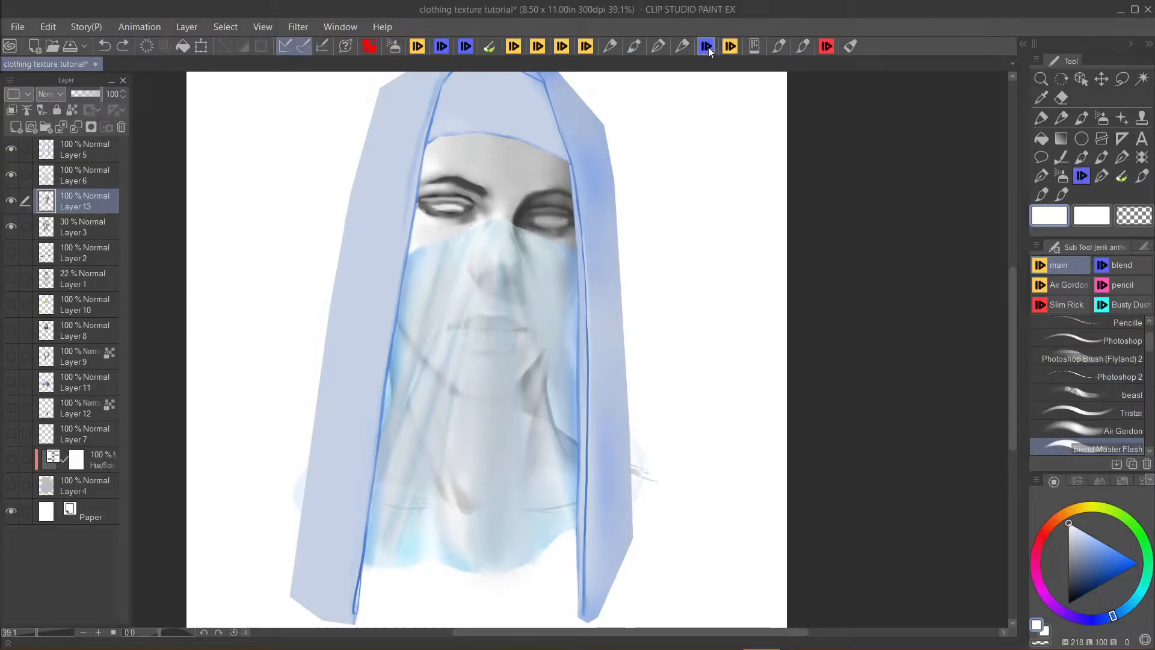
Step: Try an Air Gordon stroke on Layer 13, identify the headscarf layer by toggling visibility, then select Layer 5 and lock its transparent pixels
left_click(1058, 430)
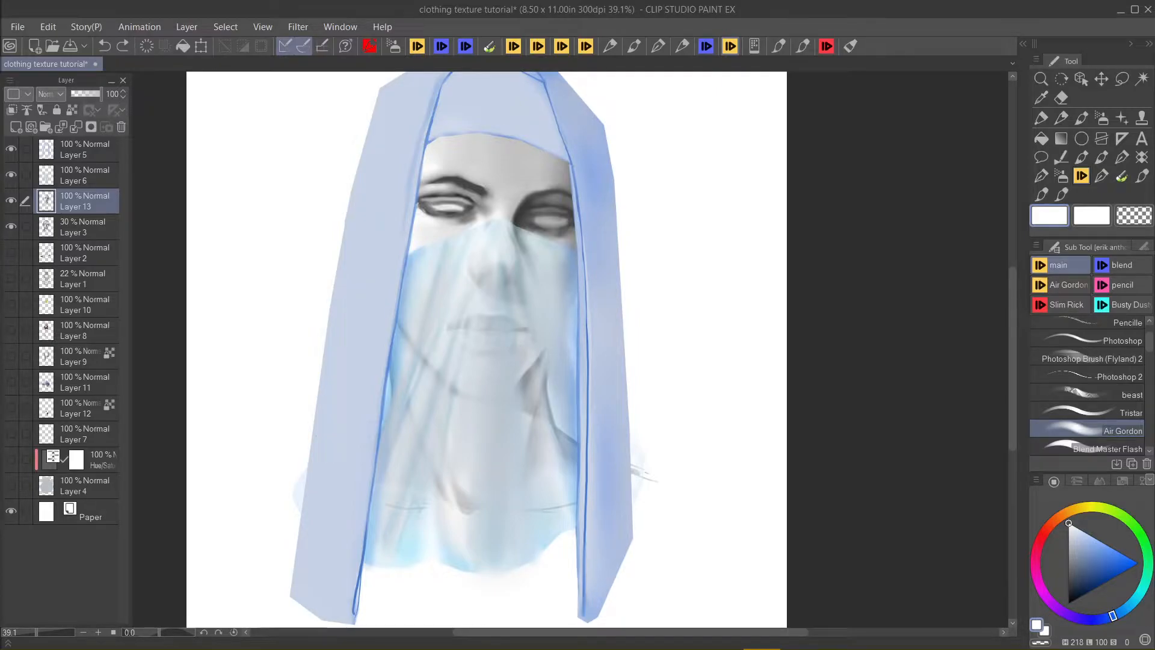
left_click_drag(374, 230, 394, 376)
left_click(10, 172)
left_click(10, 172)
left_click(10, 150)
left_click(11, 149)
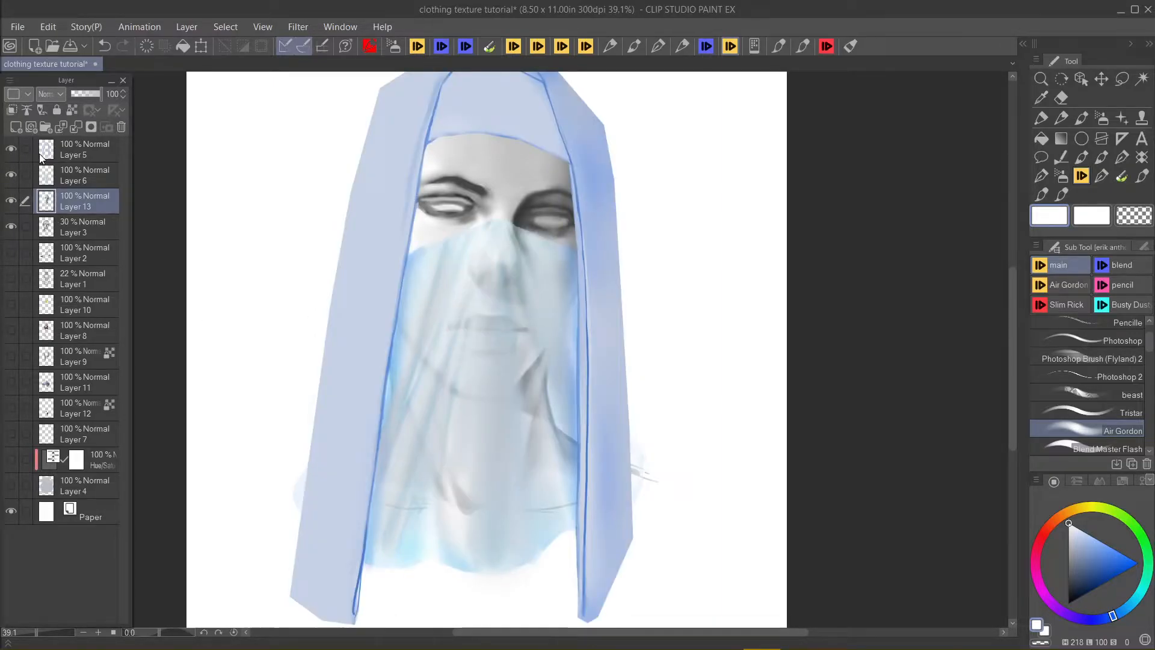
left_click(41, 157)
left_click(73, 110)
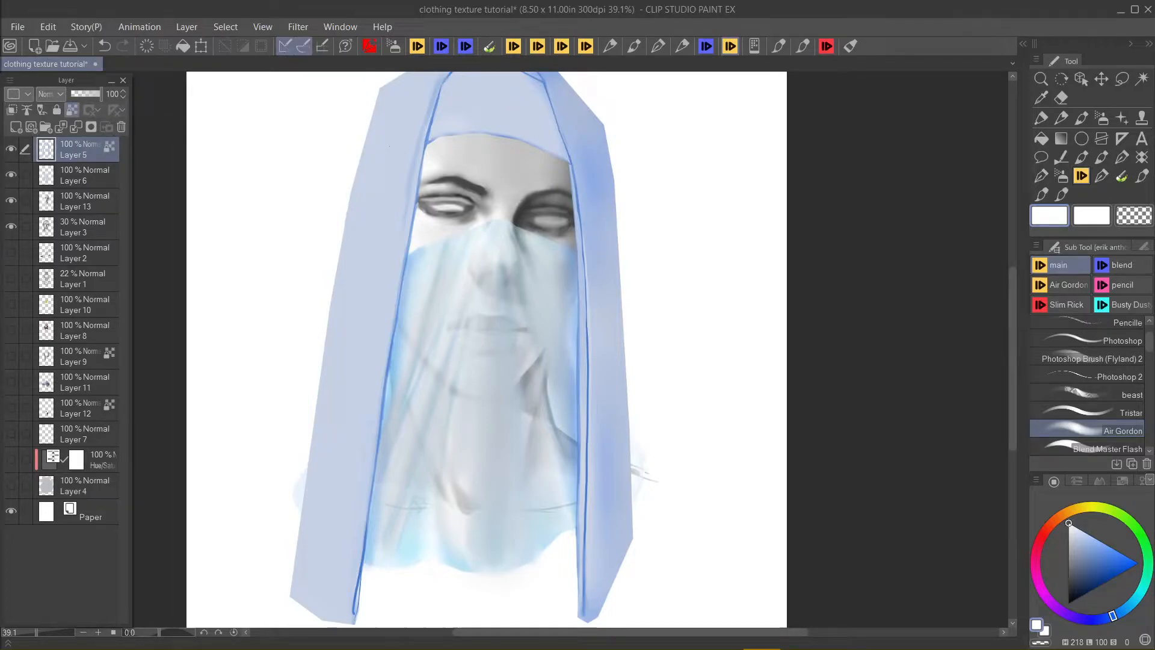
Step: Airbrush soft white highlights over the upper part of the headscarf's left panel on Layer 5
left_click_drag(367, 288, 409, 114)
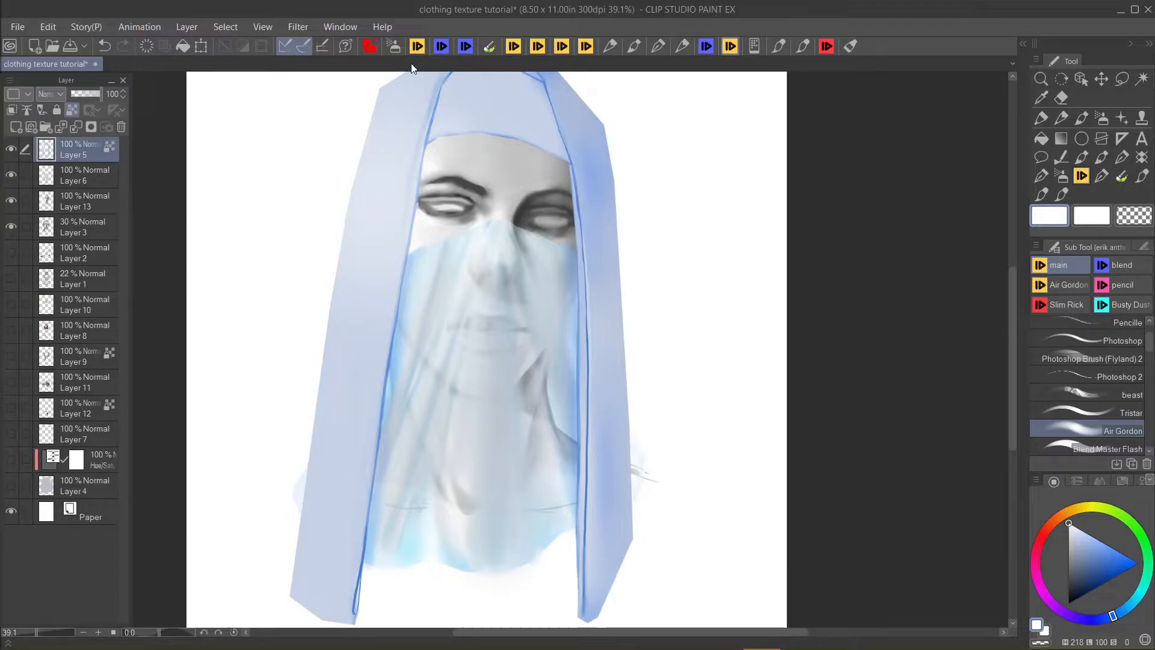
scroll(409, 111, "down", 1)
left_click_drag(429, 168, 432, 198)
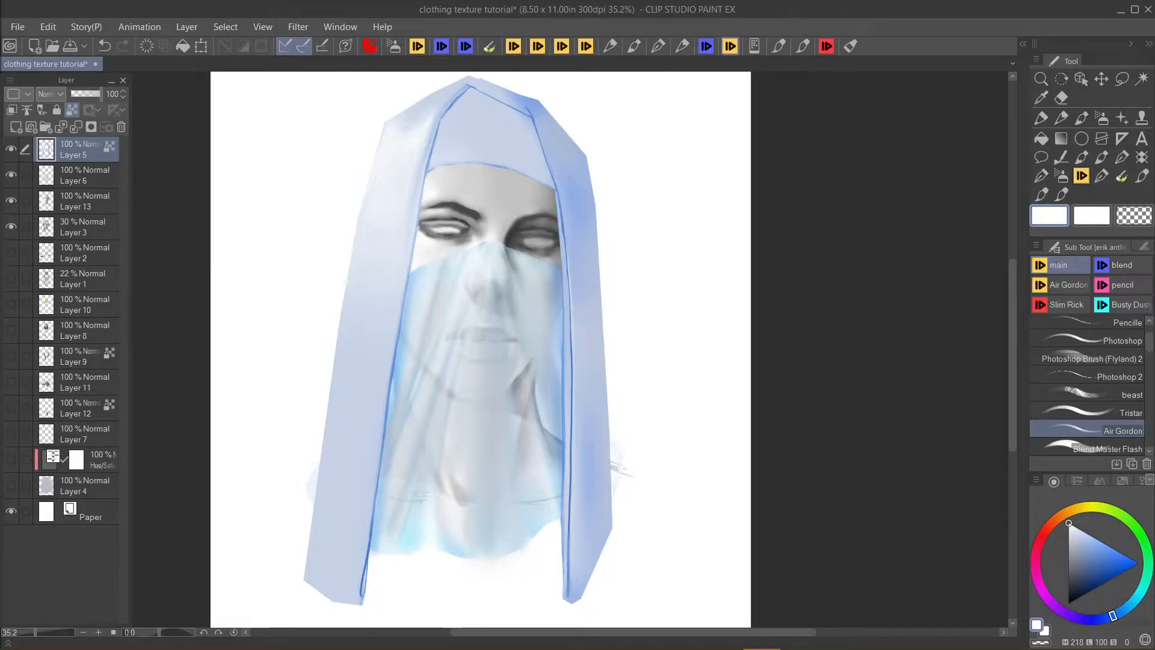
Step: Pick a light greyish blue and softly shade the headscarf's left panel around the highlight
left_click(1074, 537)
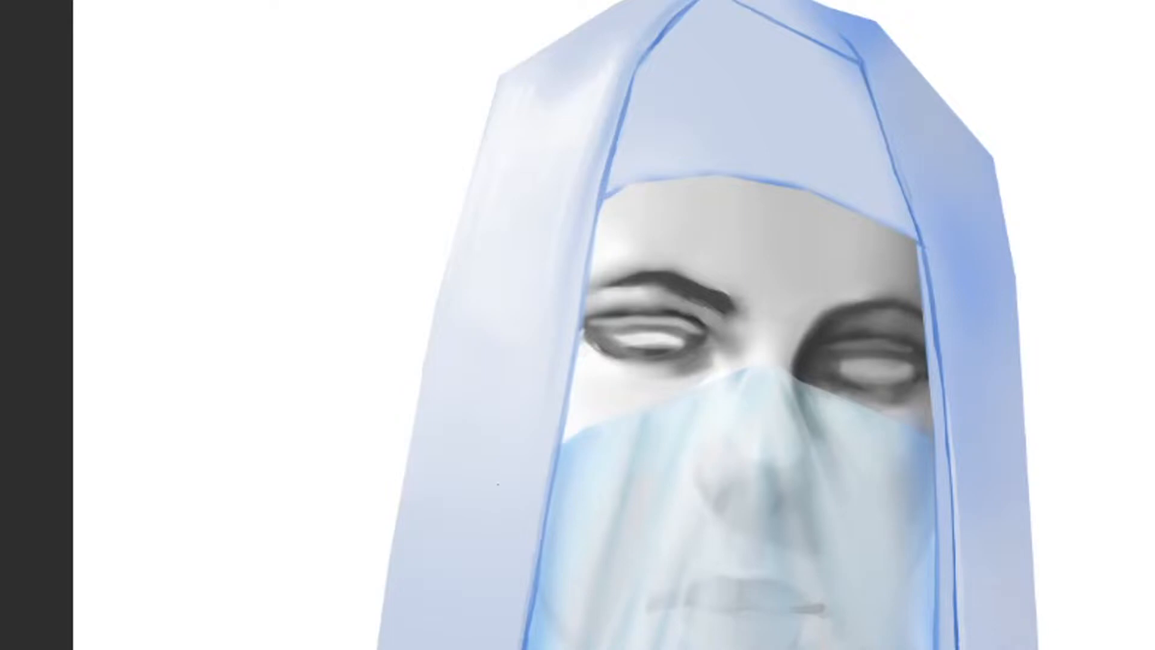
left_click_drag(500, 494, 484, 463)
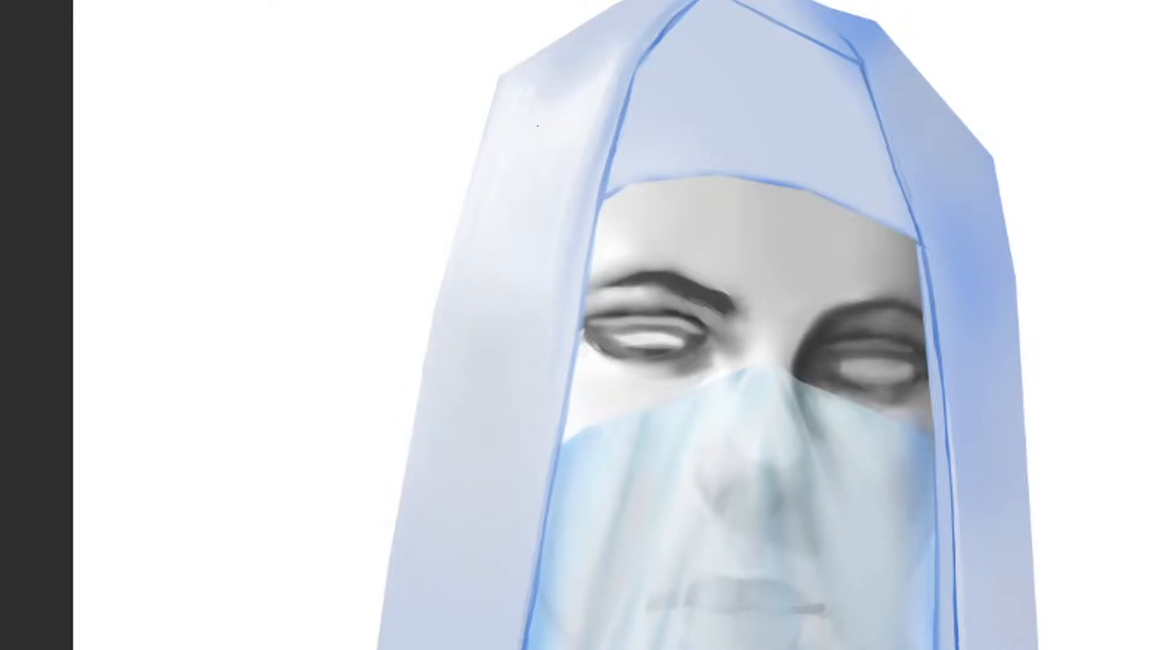
left_click_drag(536, 127, 572, 103)
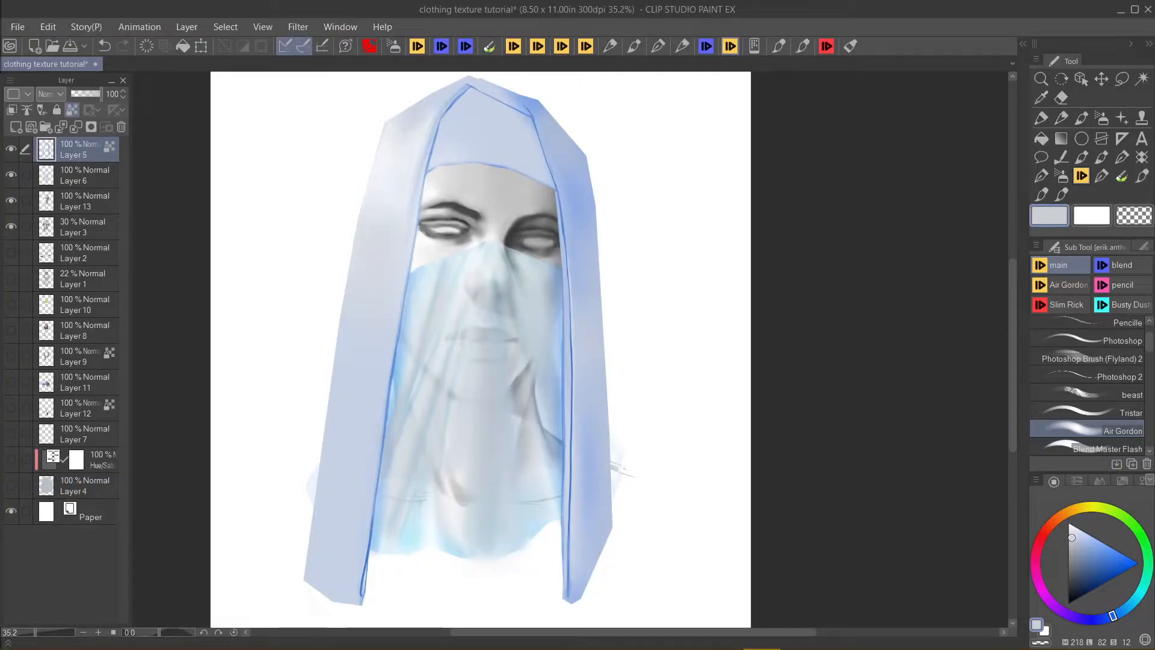
Step: Shade the lower left panel and upper folds of the headscarf with medium and pale blues sampled from the fabric
left_click(1077, 535)
left_click(592, 473, "alt")
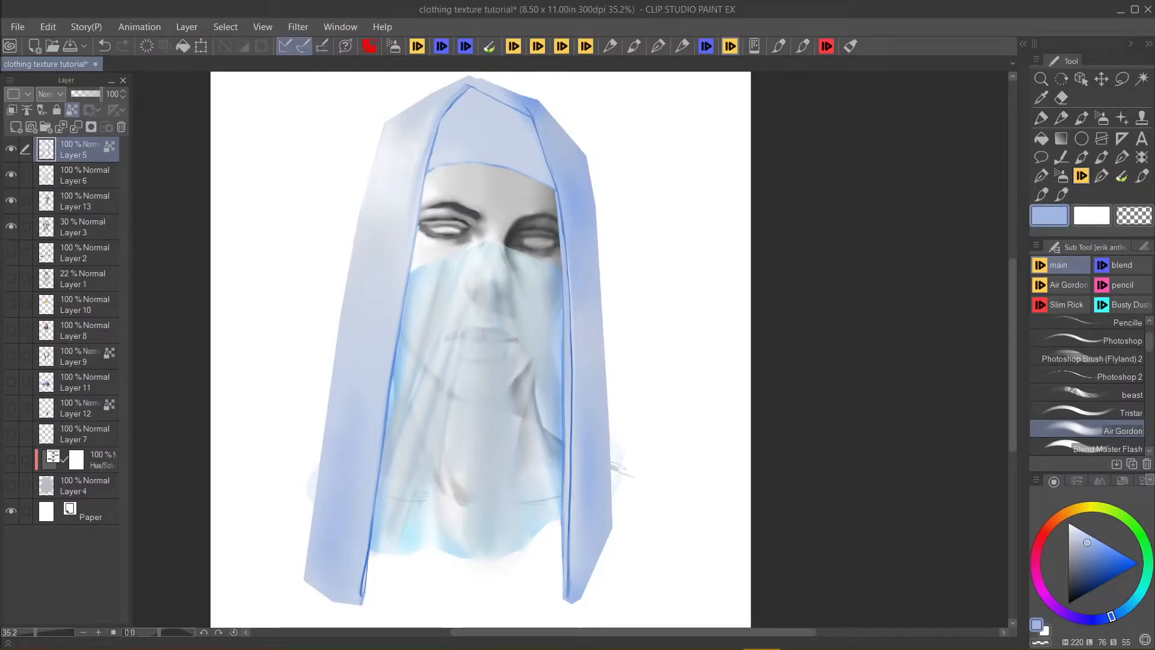
left_click(372, 334, "alt")
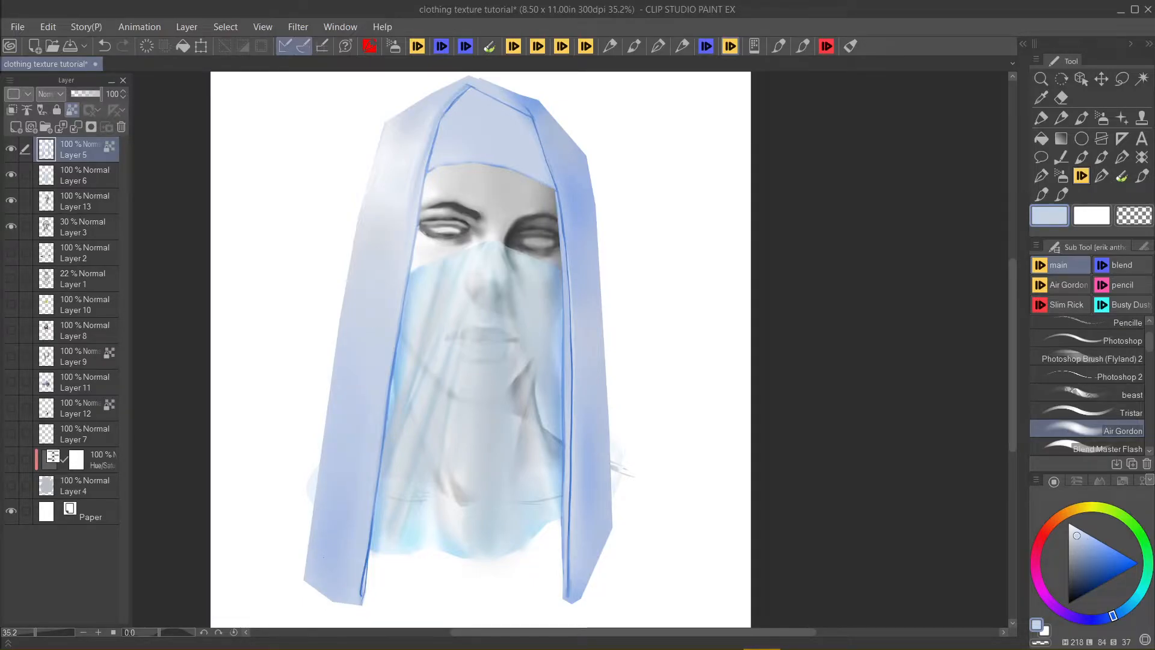
left_click(387, 226, "alt")
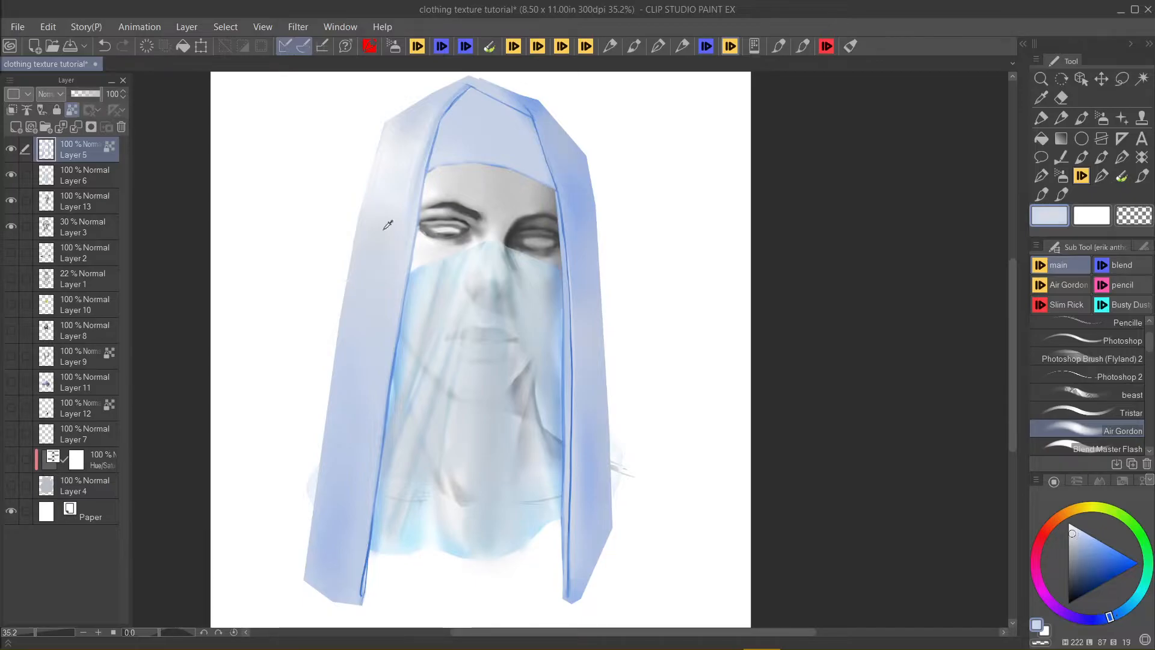
left_click(442, 94, "alt")
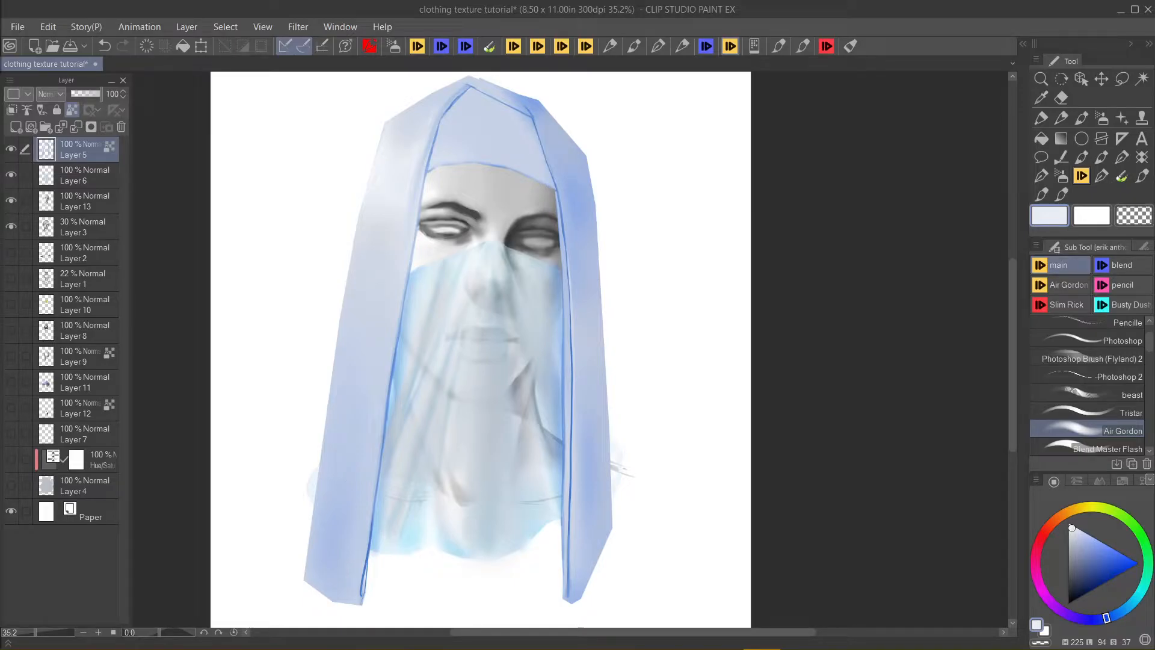
Step: Undo the last brush strokes on the headscarf's forehead band and redo one of them
key("ctrl+z")
key("ctrl+z")
key("ctrl+z")
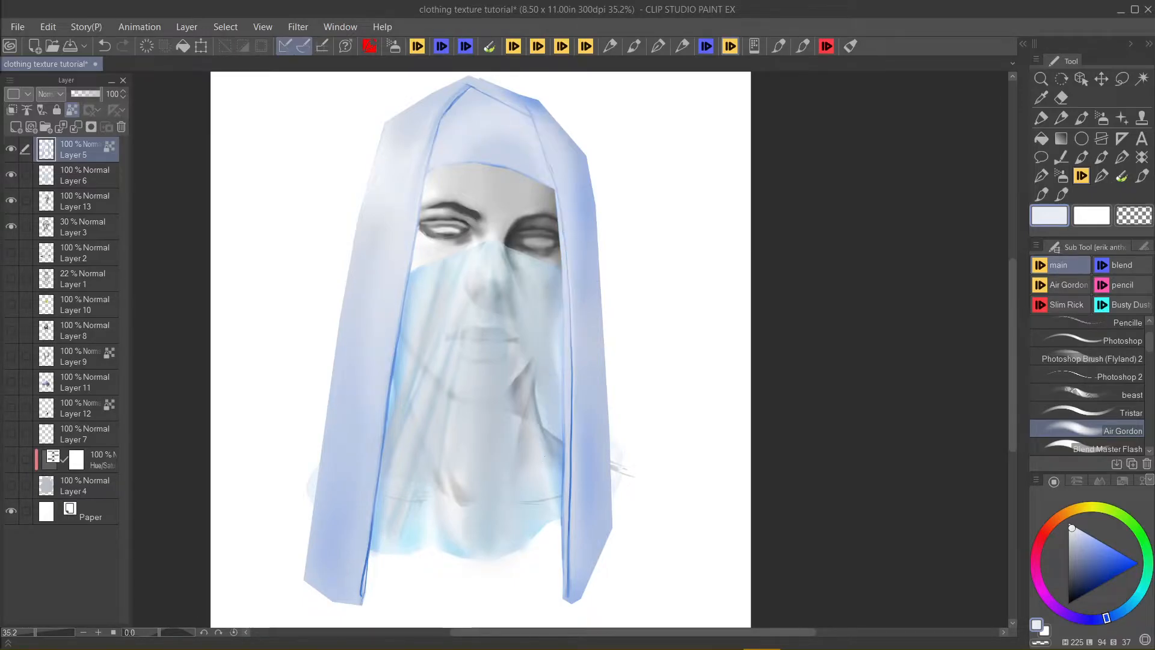
key("ctrl+y")
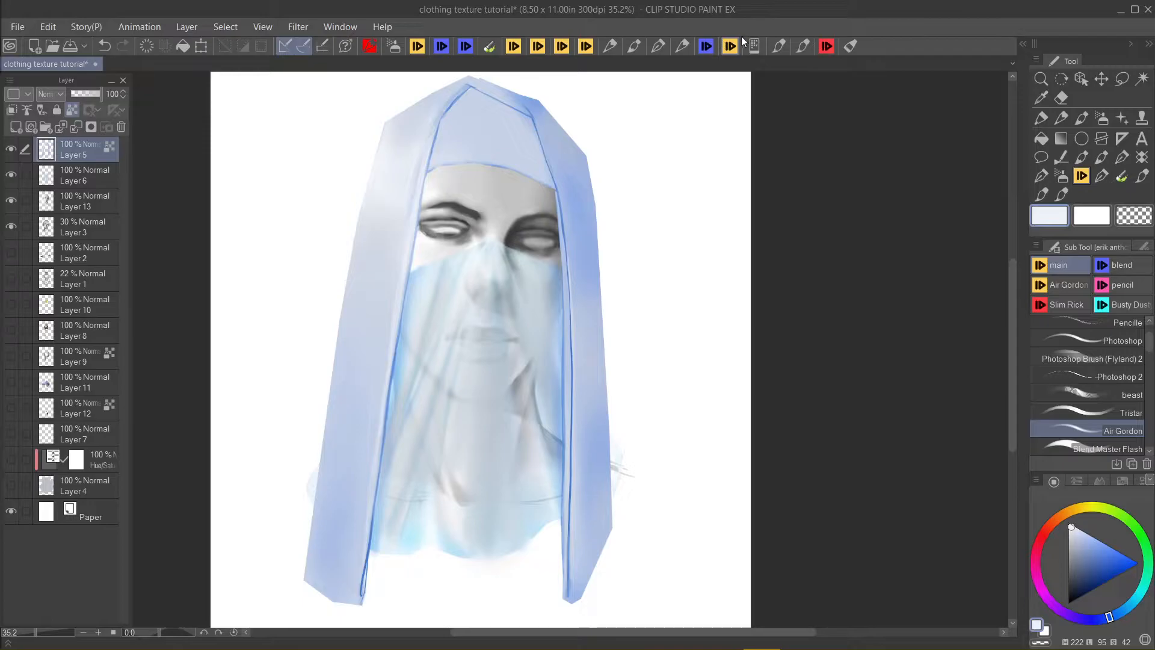
Step: Compare the Inkster, chalk and Air Gordon brushes, then blend the left panel's inner edge beside the cheek with Blend Master Flash
left_click(826, 46)
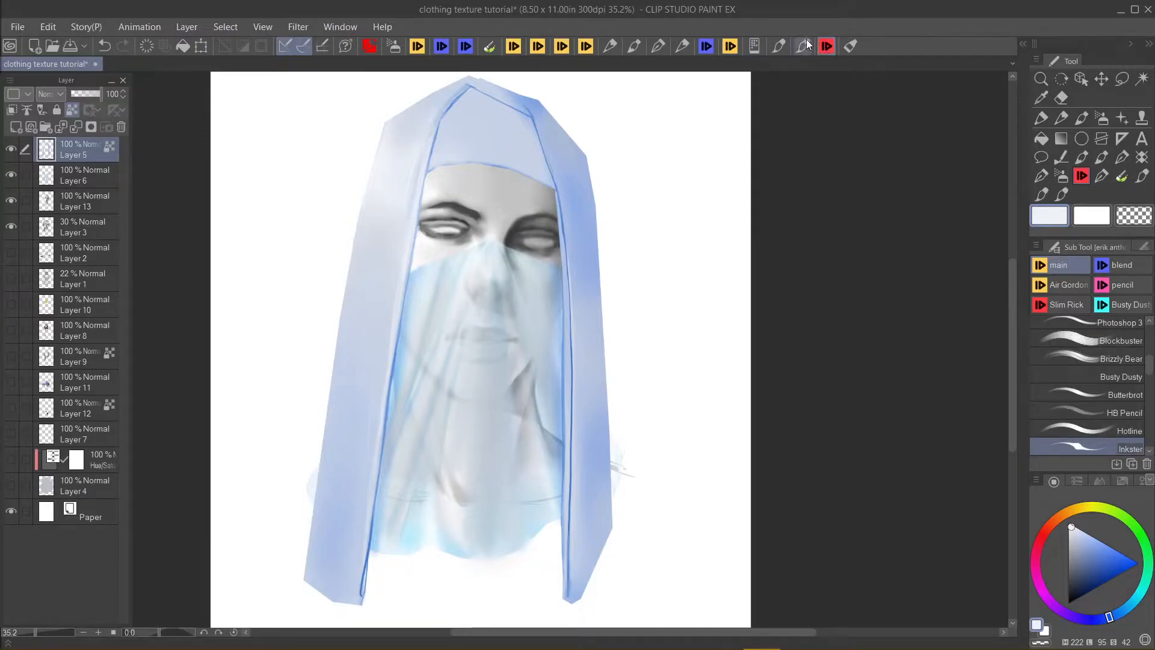
left_click(780, 46)
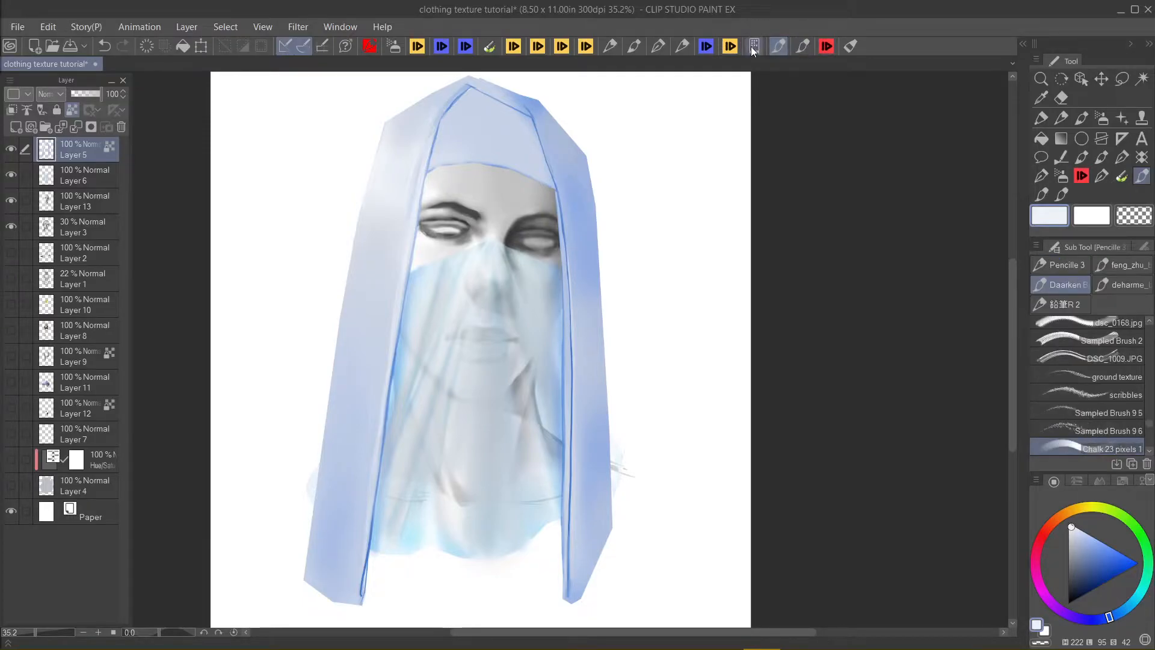
left_click(730, 47)
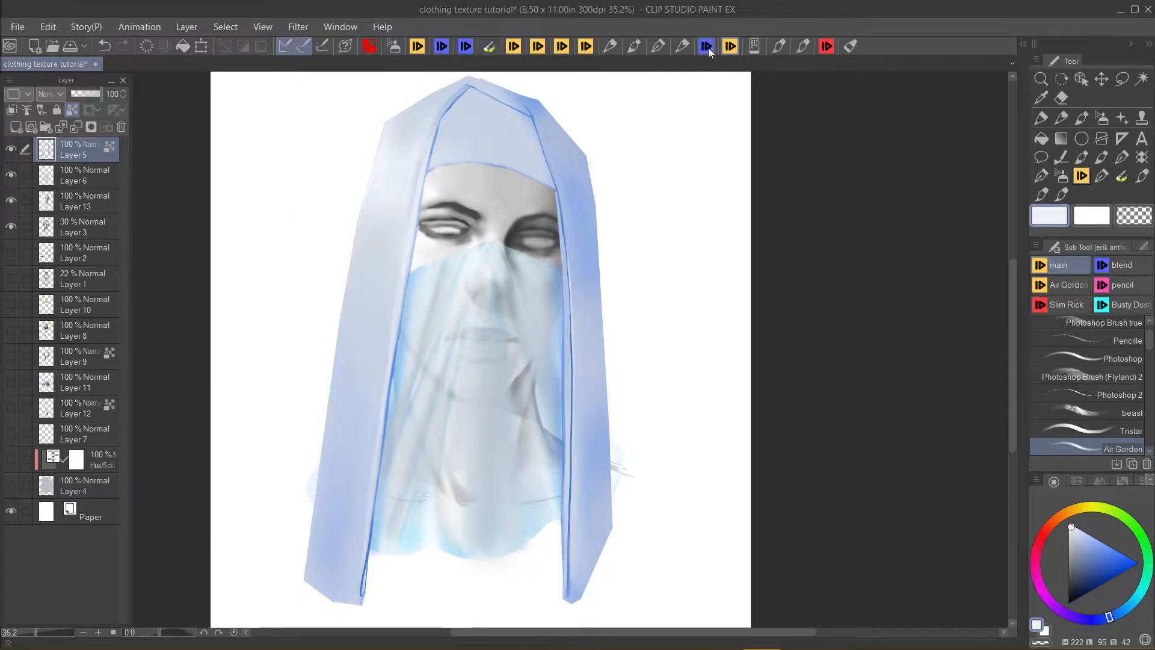
left_click(708, 47)
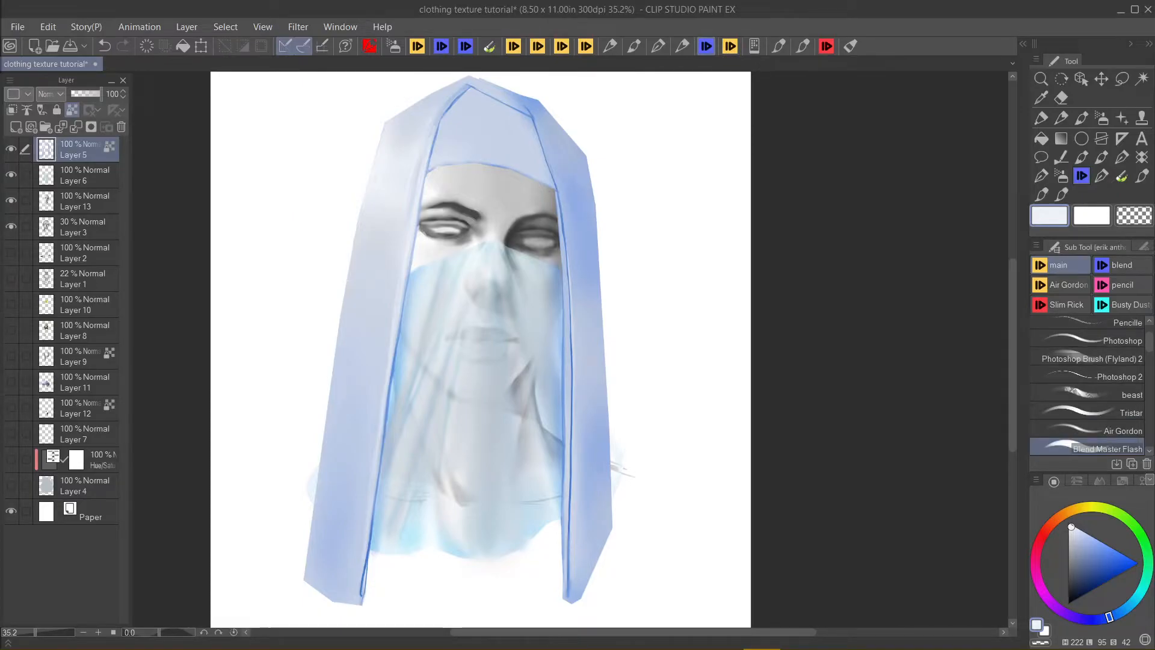
left_click_drag(409, 263, 399, 342)
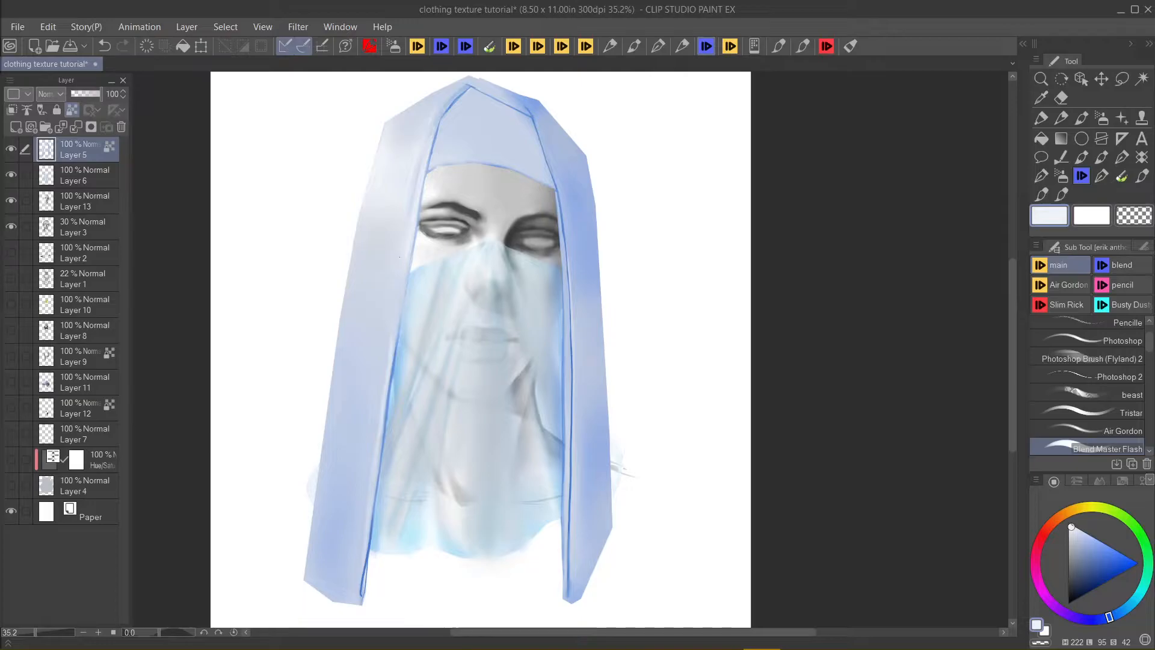
key("ctrl+z")
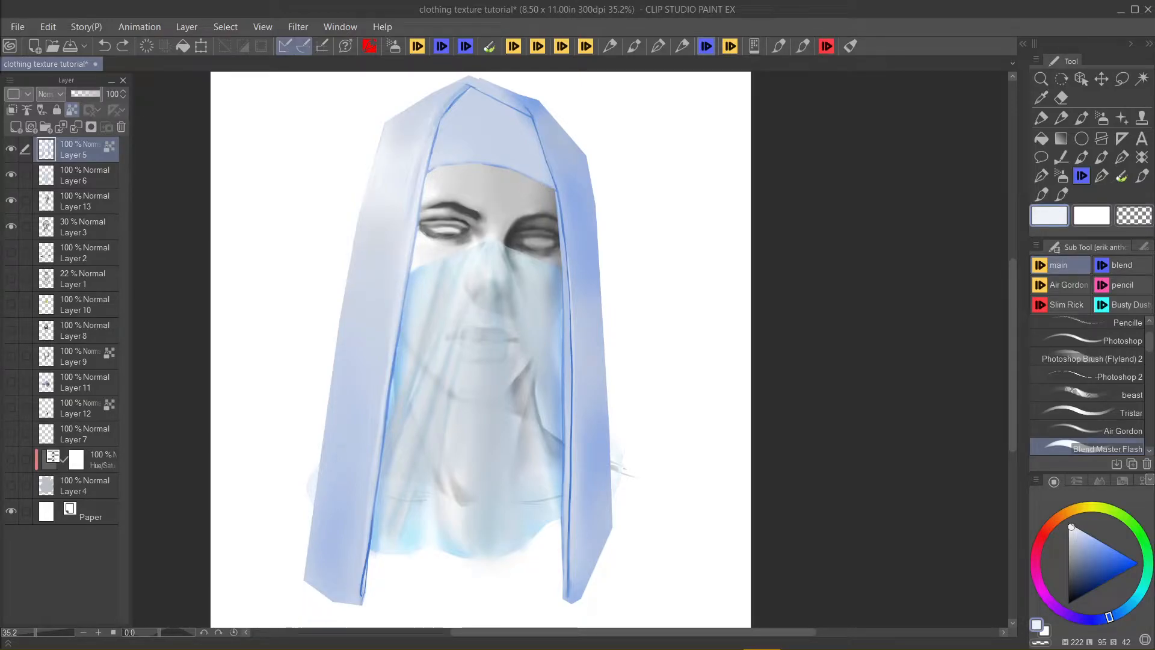
key("ctrl+y")
Step: Examine the headscarf's shading and the sheer veil from a distance and close up
scroll(404, 244, "down", 4)
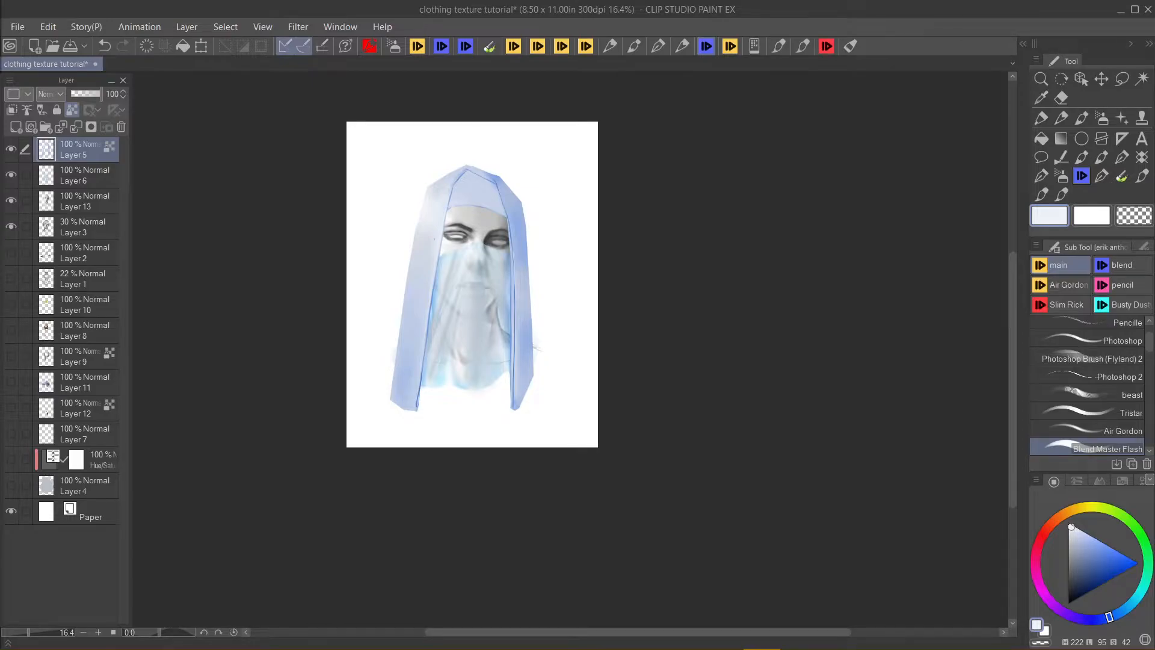
scroll(435, 207, "down", 1)
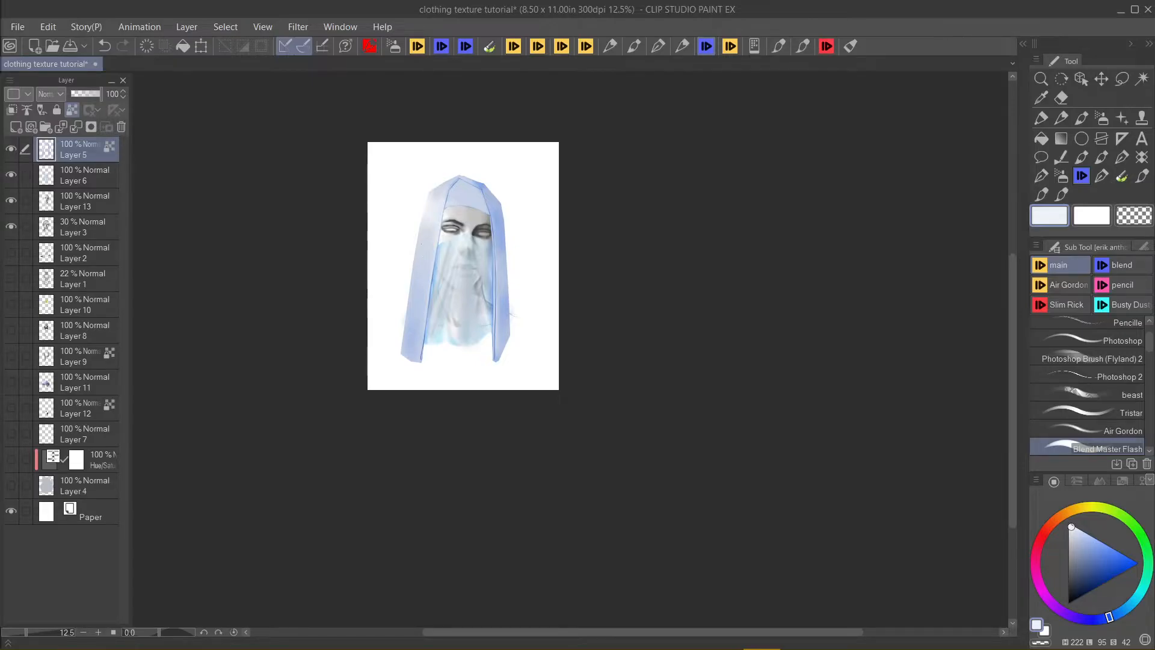
scroll(421, 244, "up", 6)
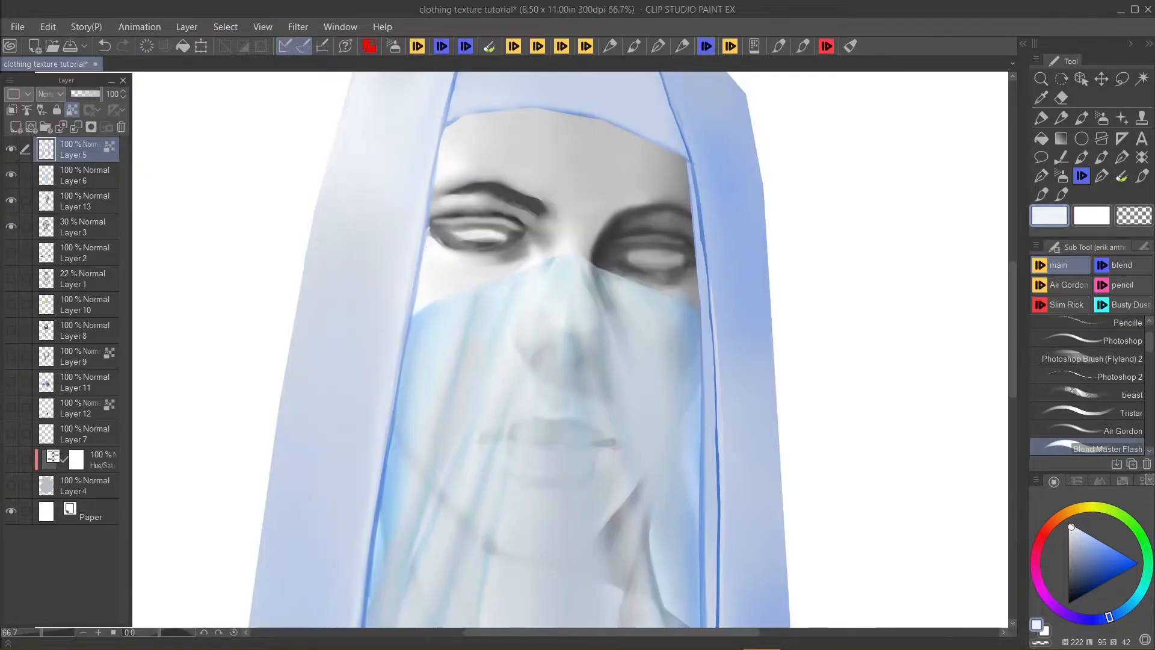
scroll(427, 247, "down", 3)
scroll(420, 244, "down", 3)
scroll(419, 242, "up", 2)
scroll(420, 239, "up", 3)
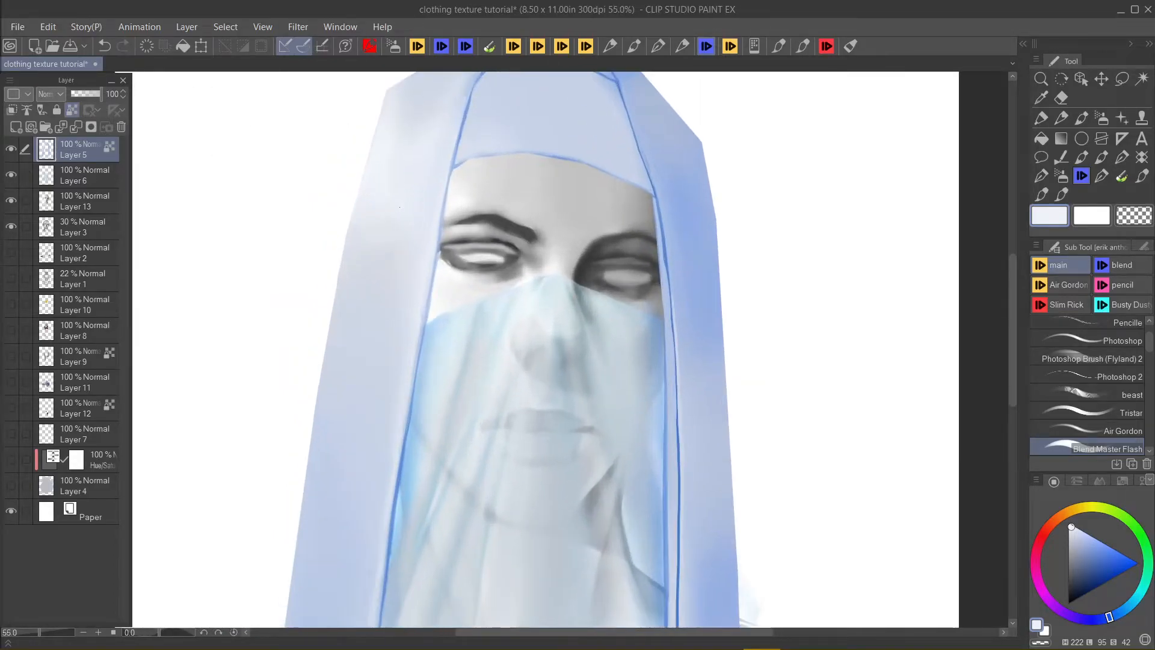
scroll(400, 207, "up", 1)
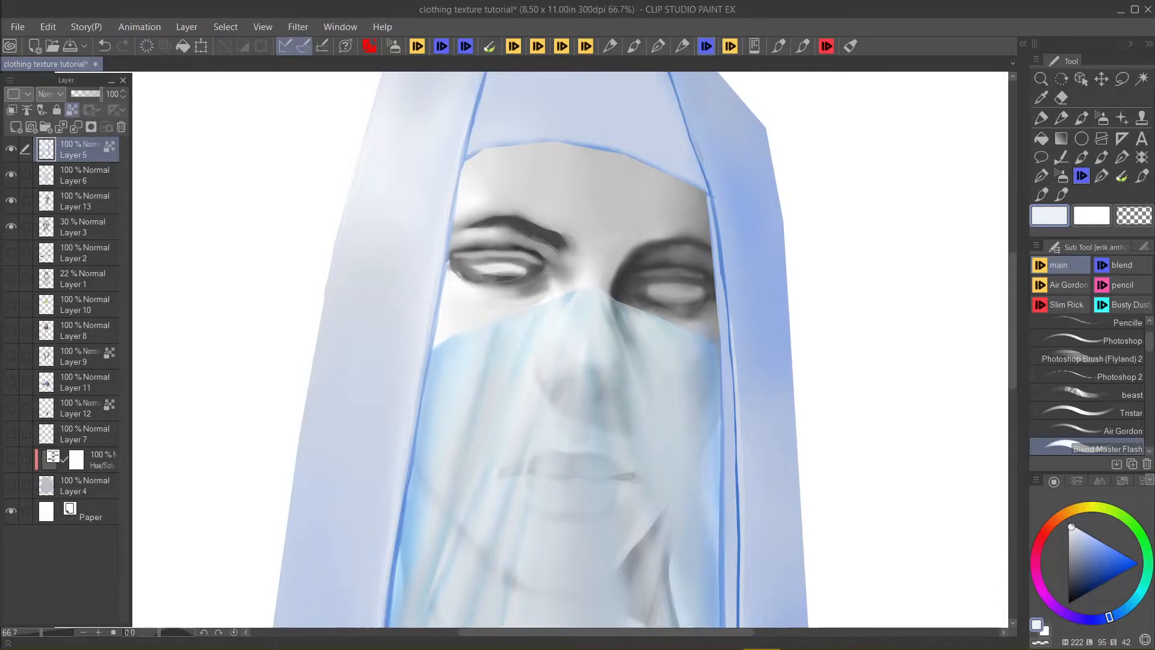
Step: Blend the headscarf near the right brow, then switch to Air Gordon and sample a pale blue from the crown fold
scroll(400, 207, "down", 3)
left_click_drag(567, 212, 552, 193)
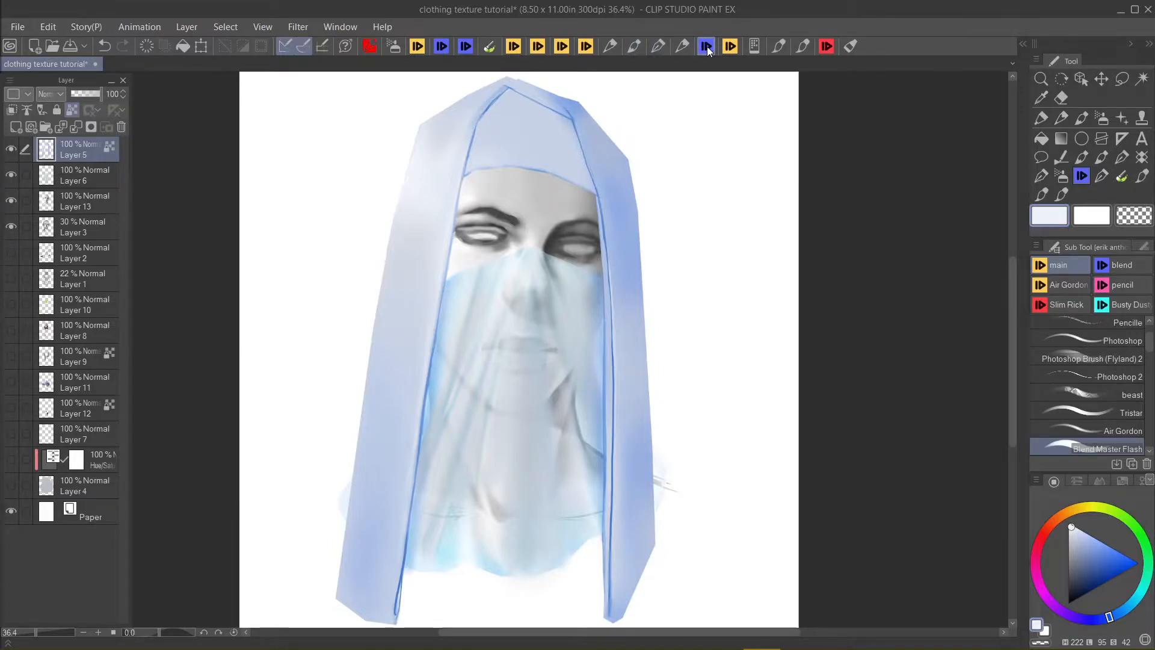
left_click(1067, 435)
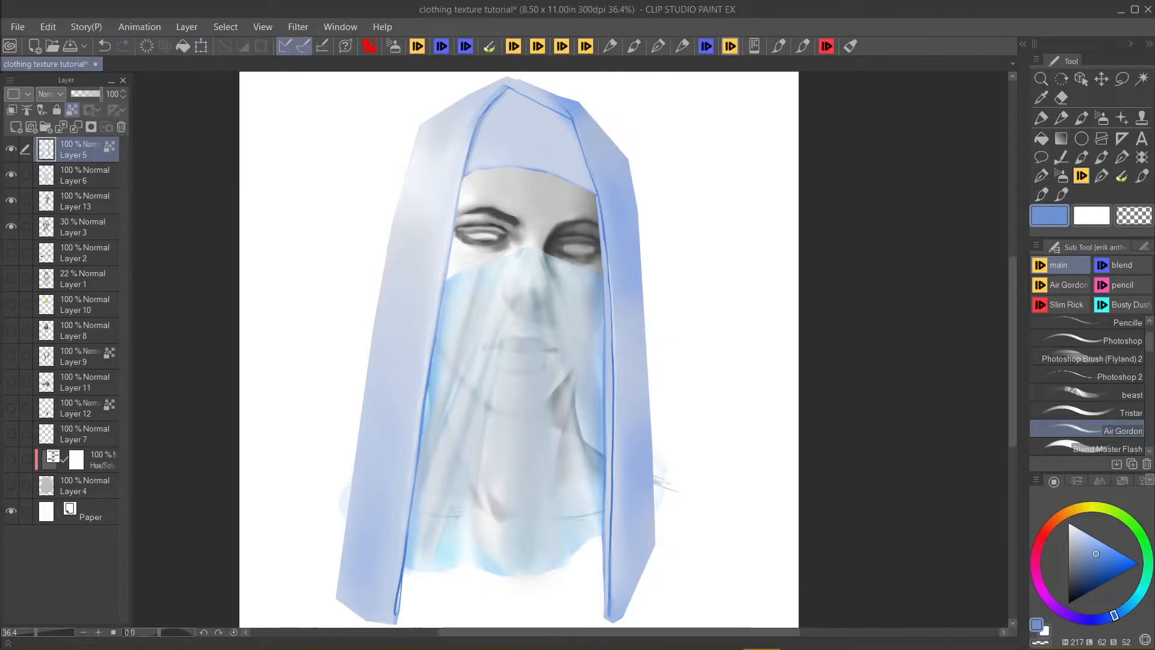
left_click(495, 104, "alt")
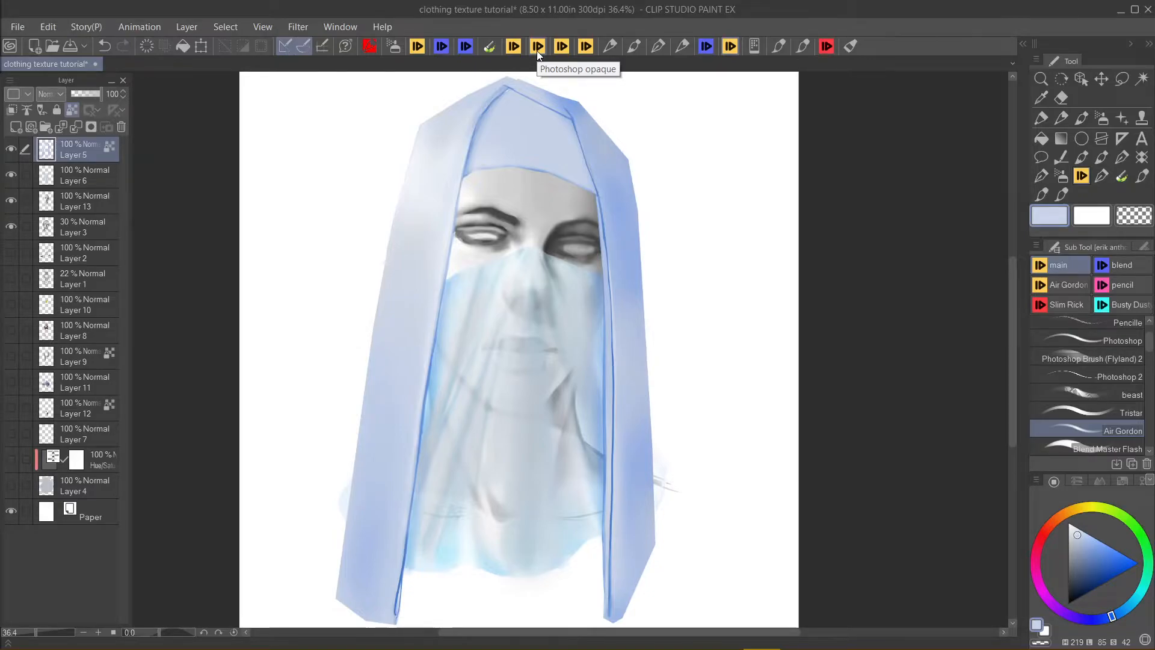
left_click_drag(491, 300, 444, 280)
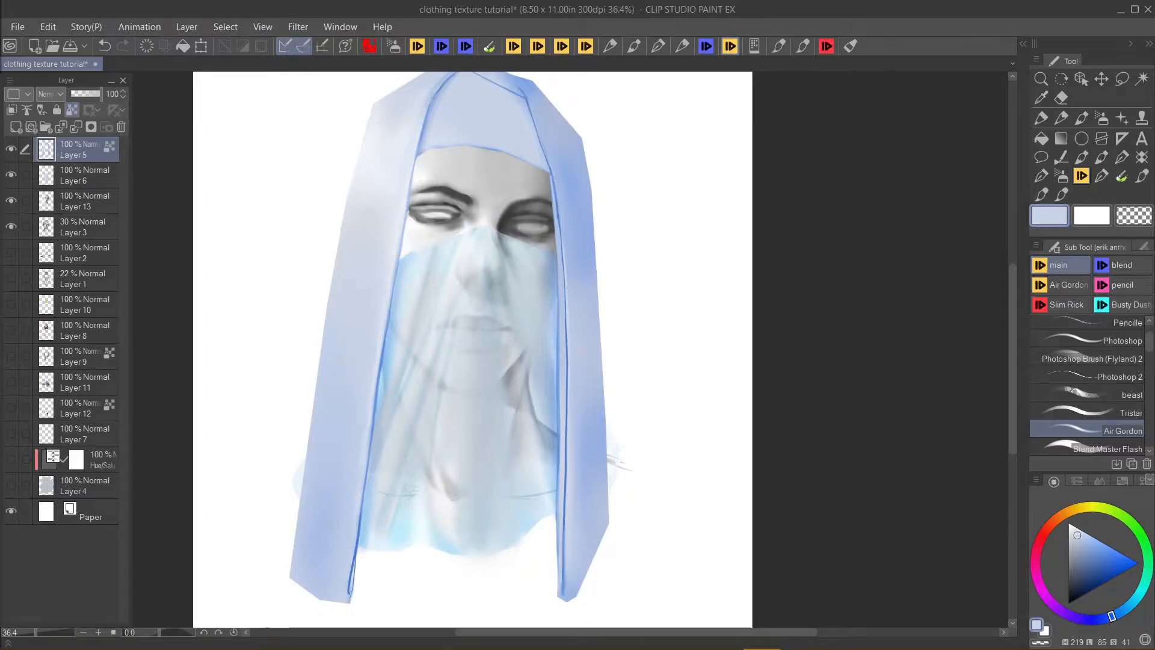
scroll(433, 145, "down", 2)
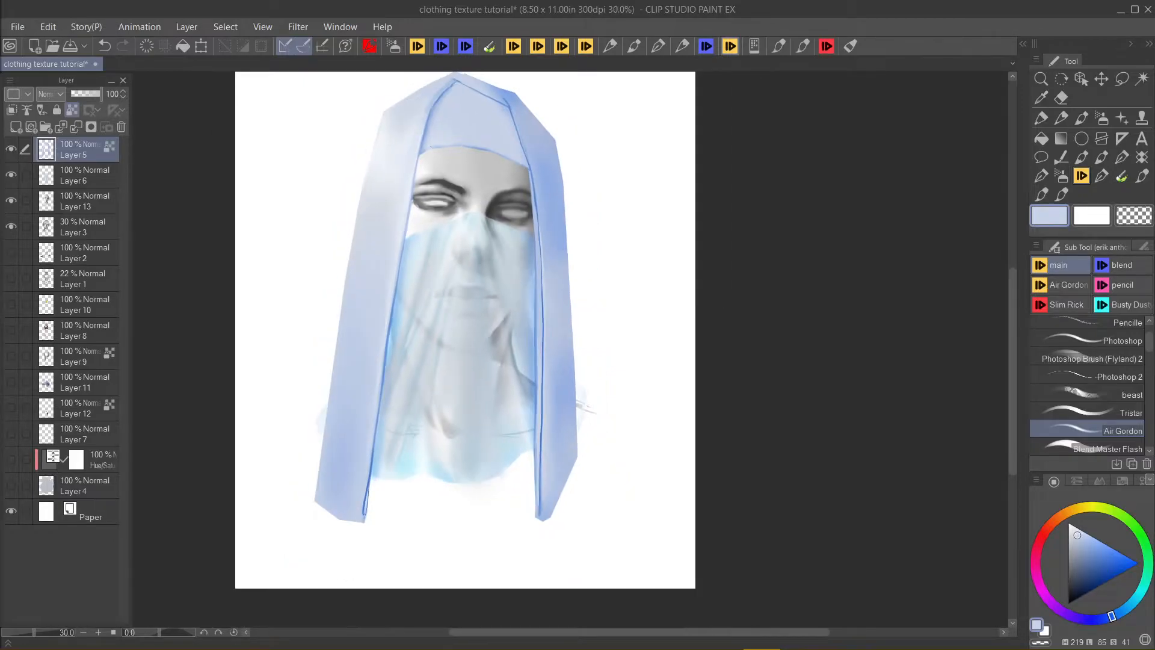
Step: Shade the fold on the left side of the headscarf's crown with pale blues sampled from the surrounding fabric
left_click(433, 145, "alt")
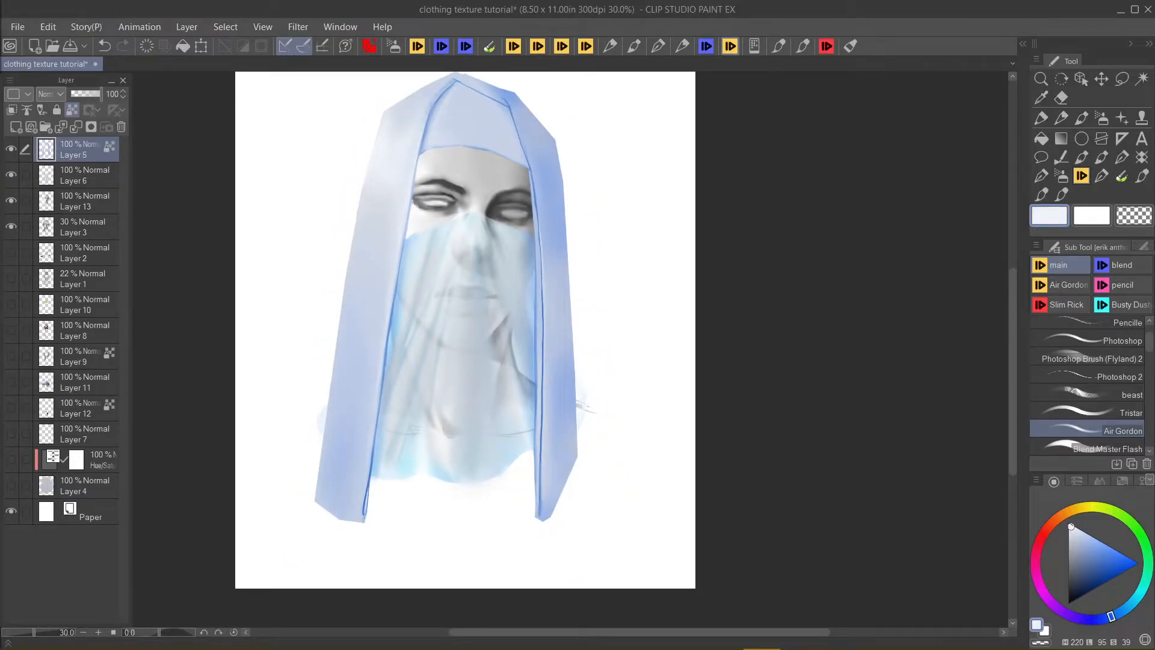
left_click_drag(1074, 533, 1072, 541)
left_click(439, 102, "alt")
left_click_drag(444, 92, 430, 114)
left_click(464, 163, "alt")
left_click(441, 120, "alt")
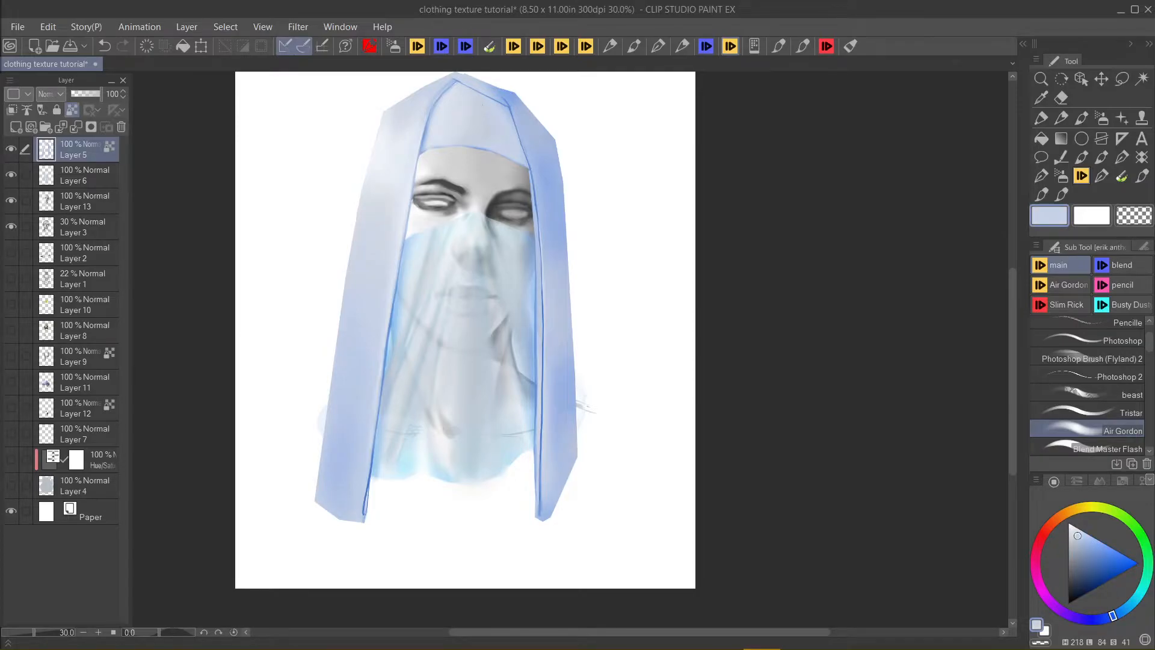
Step: Darken the left panel's lower inner edge with the sampled outline blue, and stroke along both side panels of the headscarf
left_click(366, 501, "alt")
left_click_drag(367, 482, 363, 522)
key("ctrl+z")
mouse_move(367, 483)
left_mouse_down()
mouse_move(365, 527)
mouse_move(377, 397)
left_mouse_up()
left_click_drag(336, 509, 384, 254)
left_click_drag(544, 397, 537, 235)
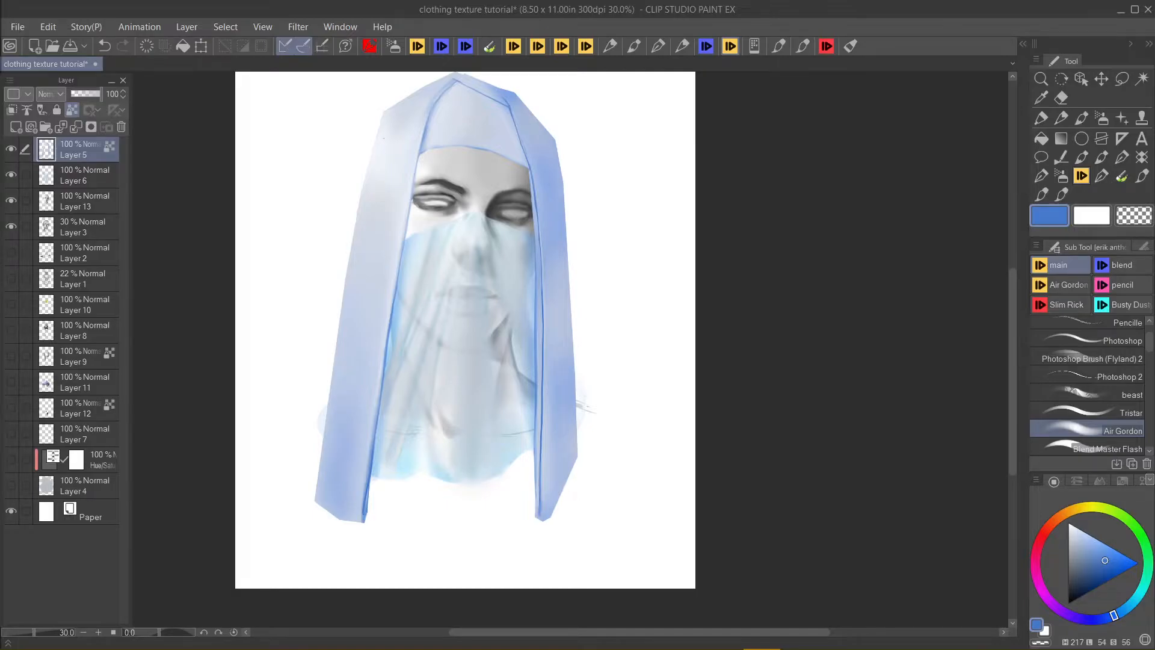
Step: Sample a near-white blue from the headscarf's crown and check the crown's shading up close
left_click(428, 149, "alt")
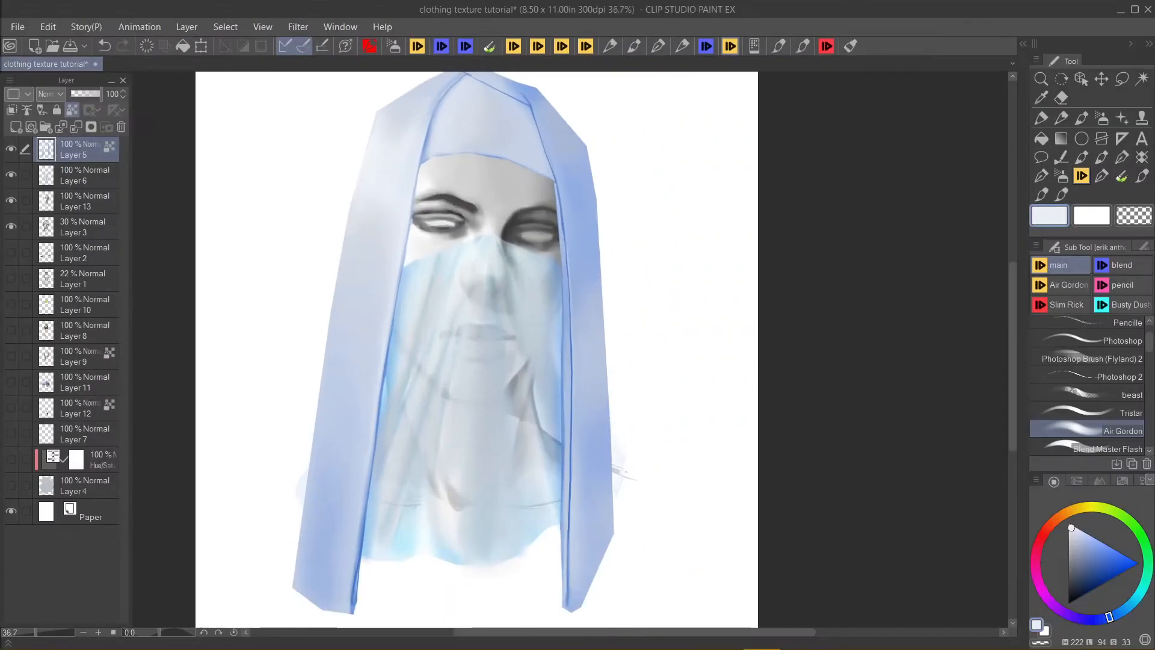
scroll(591, 134, "up", 3)
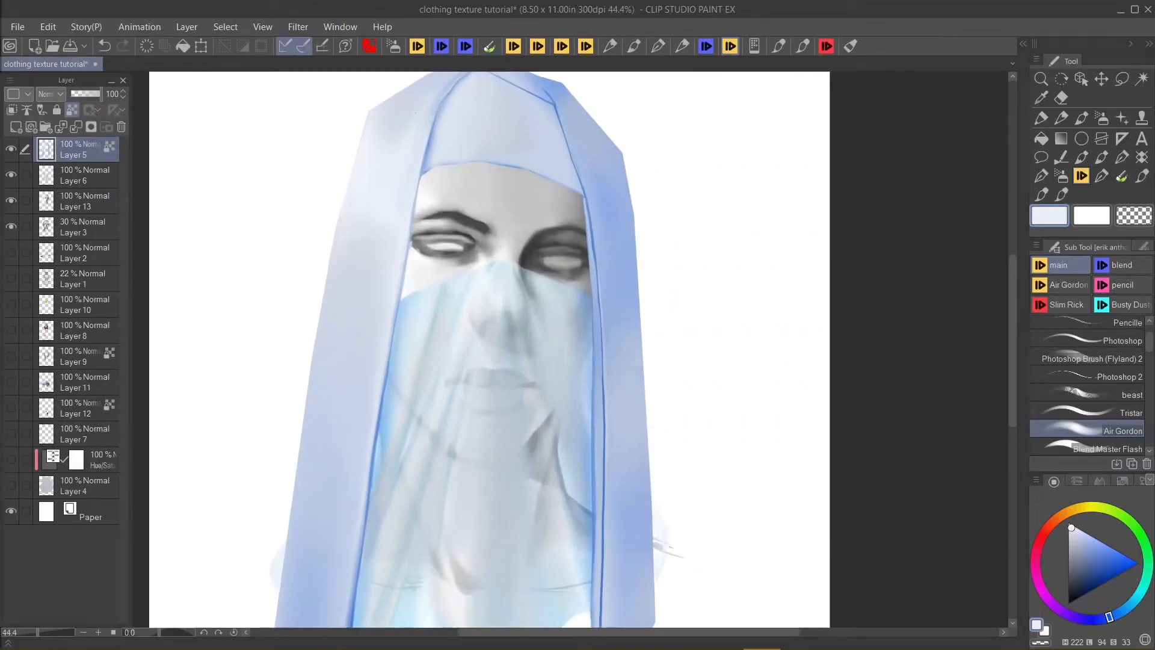
scroll(416, 113, "down", 2)
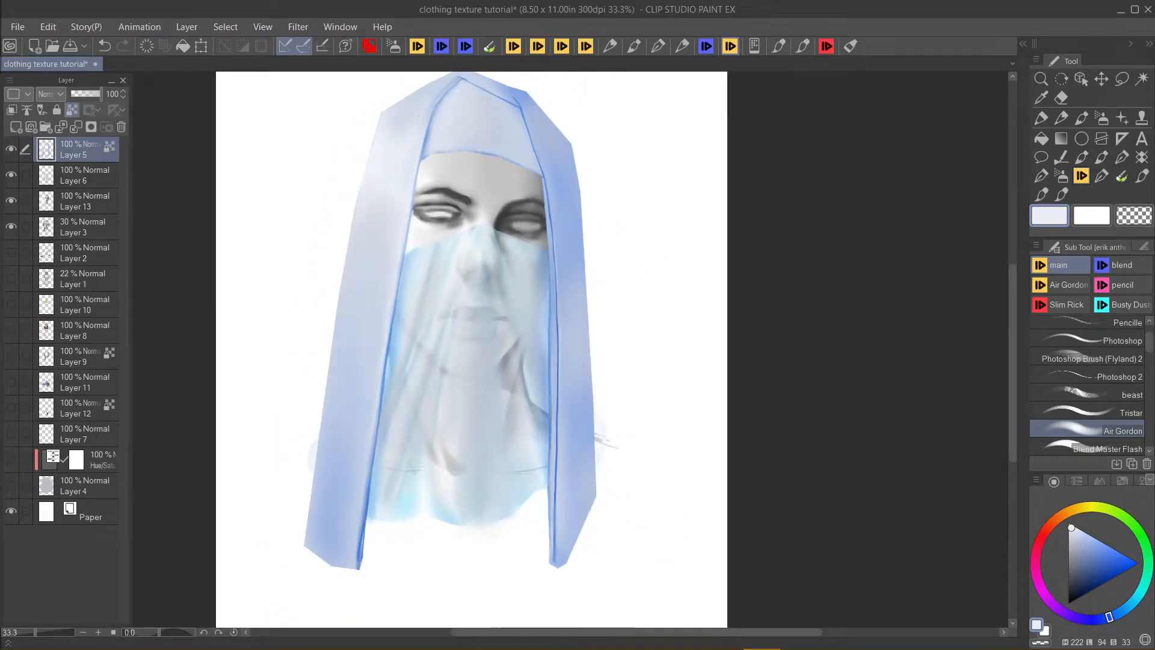
Step: Try short curved fold strokes in a sampled medium blue on the upper part of the headscarf's left panel
left_click(425, 142, "alt")
mouse_move(400, 179)
left_mouse_down()
mouse_move(389, 169)
mouse_move(410, 156)
mouse_move(385, 143)
left_mouse_up()
mouse_move(397, 183)
left_mouse_down()
mouse_move(384, 198)
mouse_move(364, 195)
left_mouse_up()
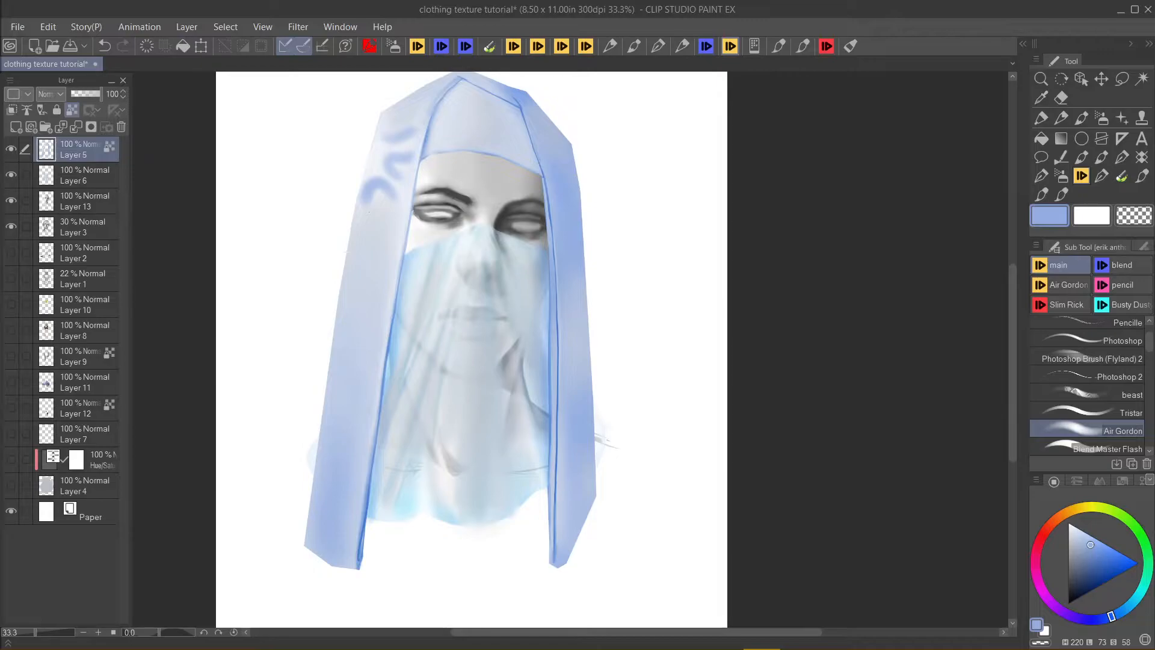
key("ctrl+z")
key("ctrl+z")
key("ctrl+z")
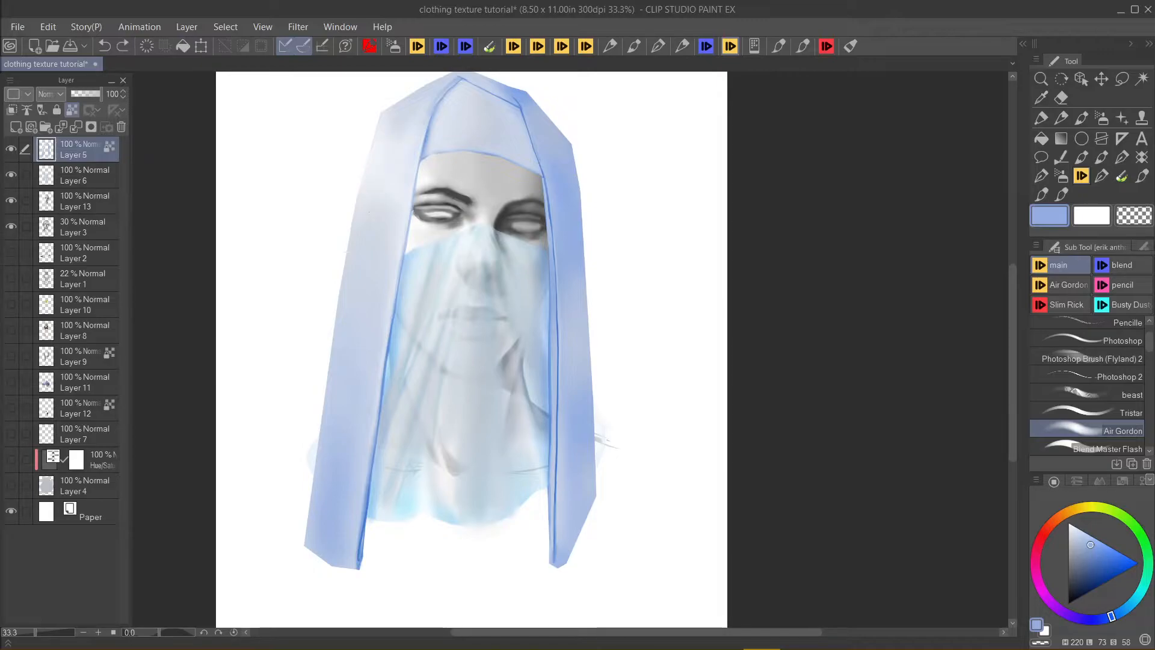
Step: Sample pale blues in turn from the headscarf's left panel, the crown's edge and the lower sheer veil
left_click(391, 152, "alt")
left_click(362, 345, "alt")
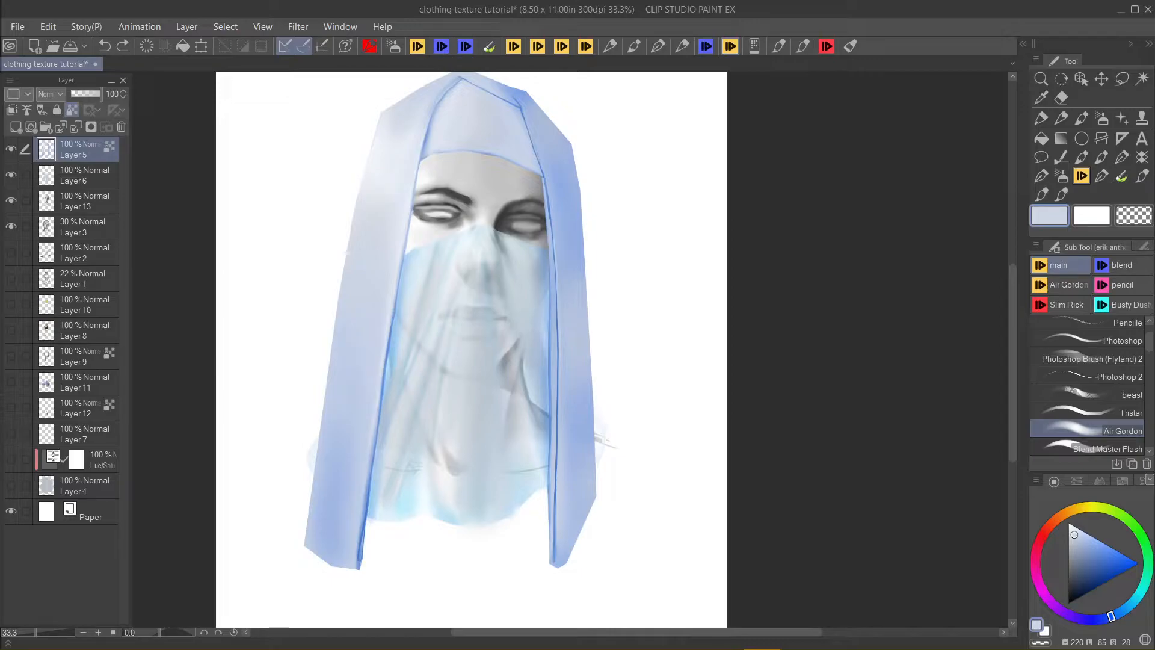
left_click(424, 135, "alt")
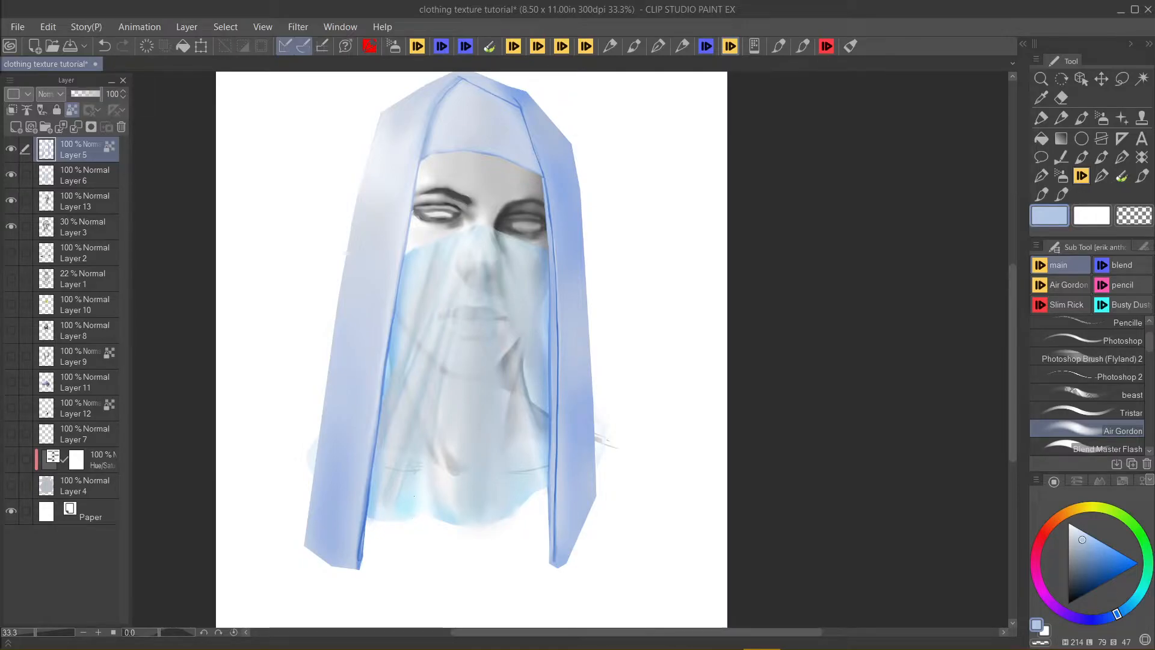
left_click(405, 502, "alt")
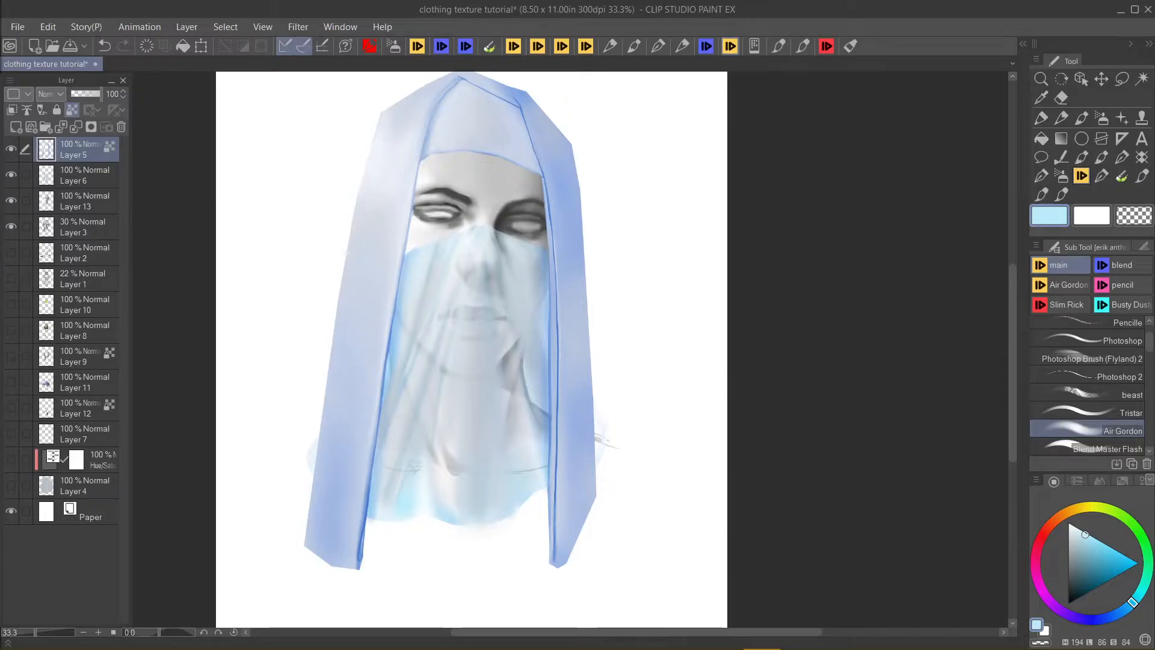
Step: Try long dark fold lines down the left side of the sheer veil on Layer 6 using PEN - G-Pen (MS5) 2
key("ctrl+z")
left_click_drag(438, 246, 399, 403)
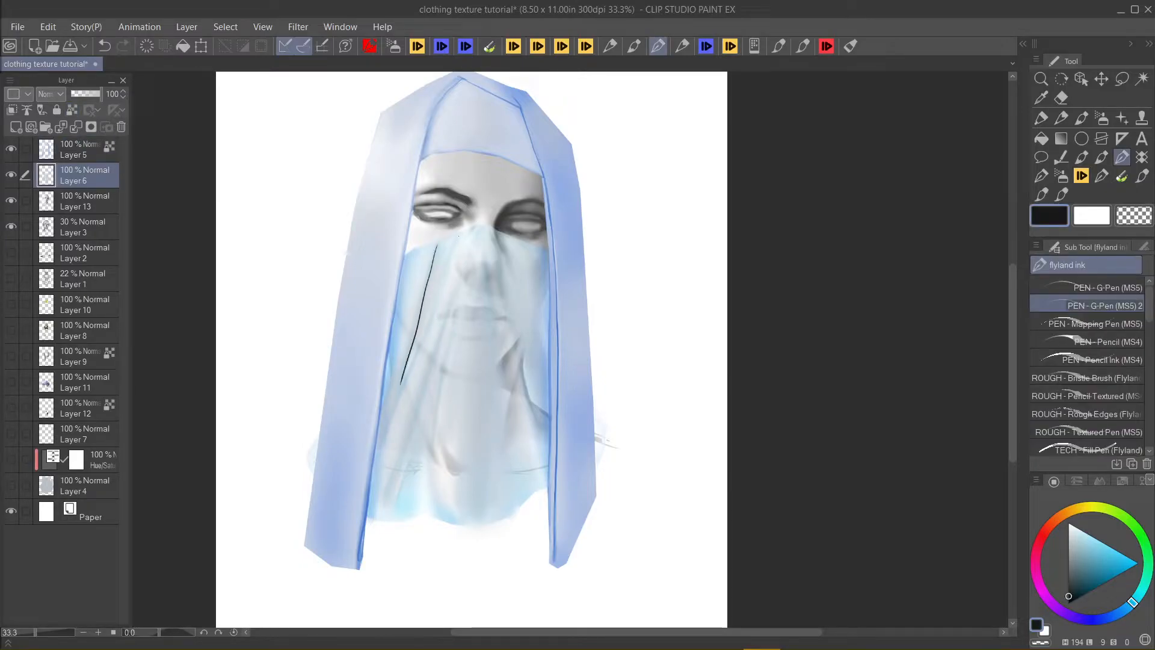
left_click_drag(453, 296, 401, 449)
key("ctrl+z")
key("ctrl+z")
key("ctrl+z")
key("ctrl+z")
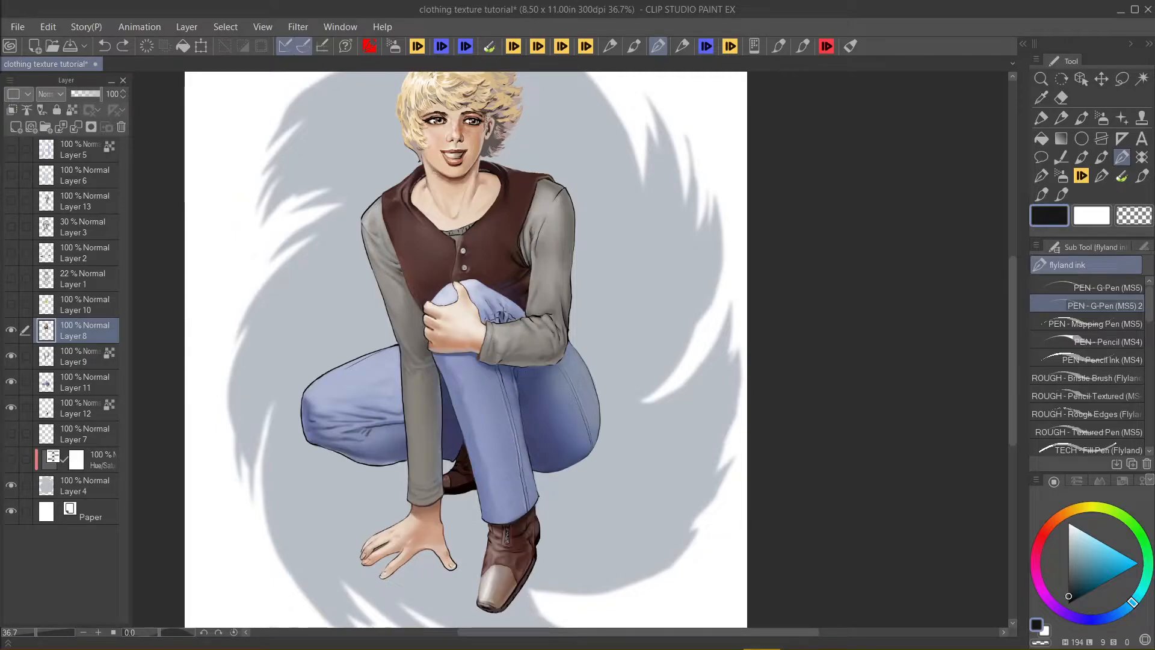
Step: Try a fold stroke on the seated figure's bent left-side knee in a dark blue sampled from the jeans
left_click(526, 388, "alt")
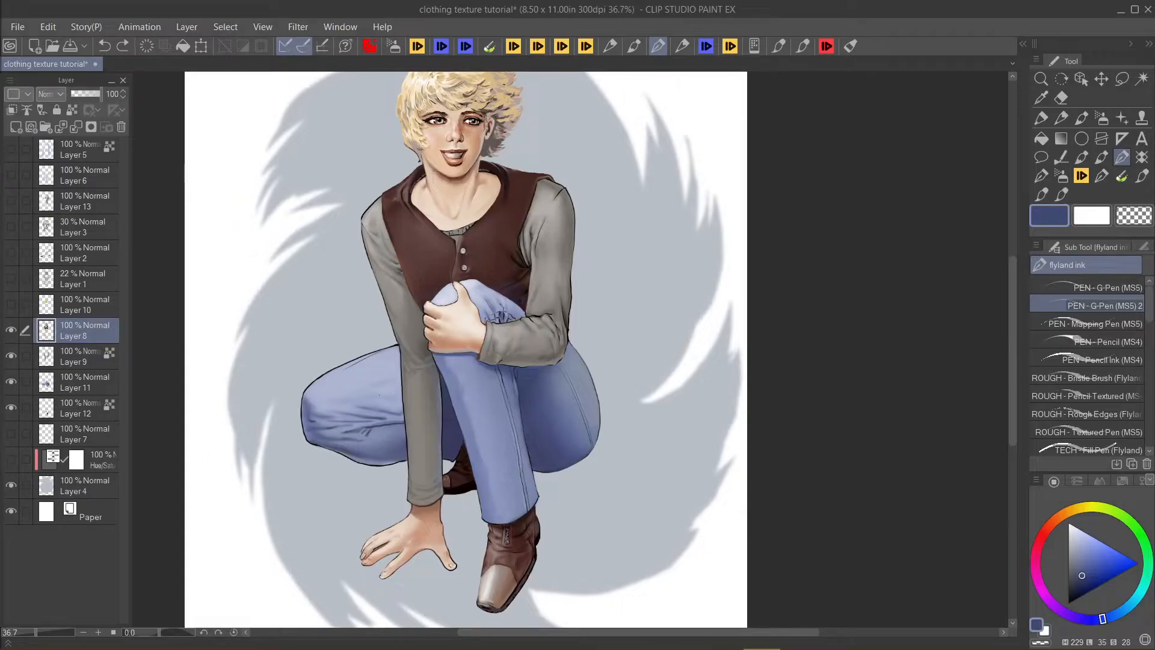
left_click_drag(374, 389, 395, 381)
key("ctrl+z")
left_click(531, 402, "alt")
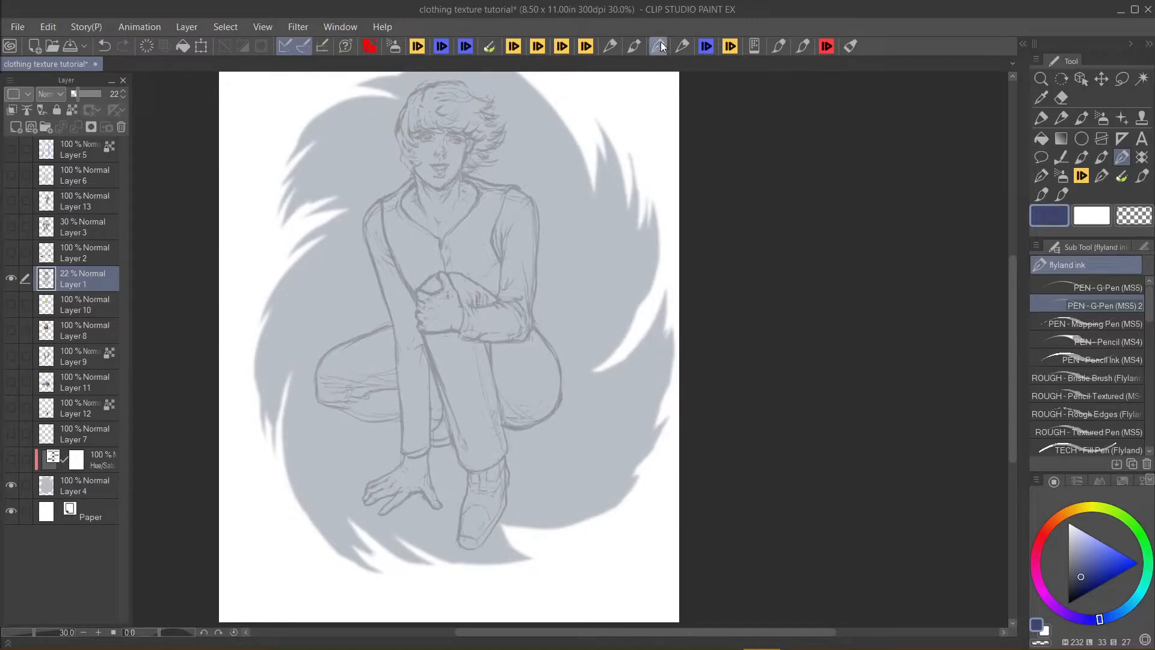
Step: Choose black, add a new layer above the sketch on Layer 1, and ink fold lines at the armhole and along the right-side sleeve
left_click_drag(1058, 575, 1067, 604)
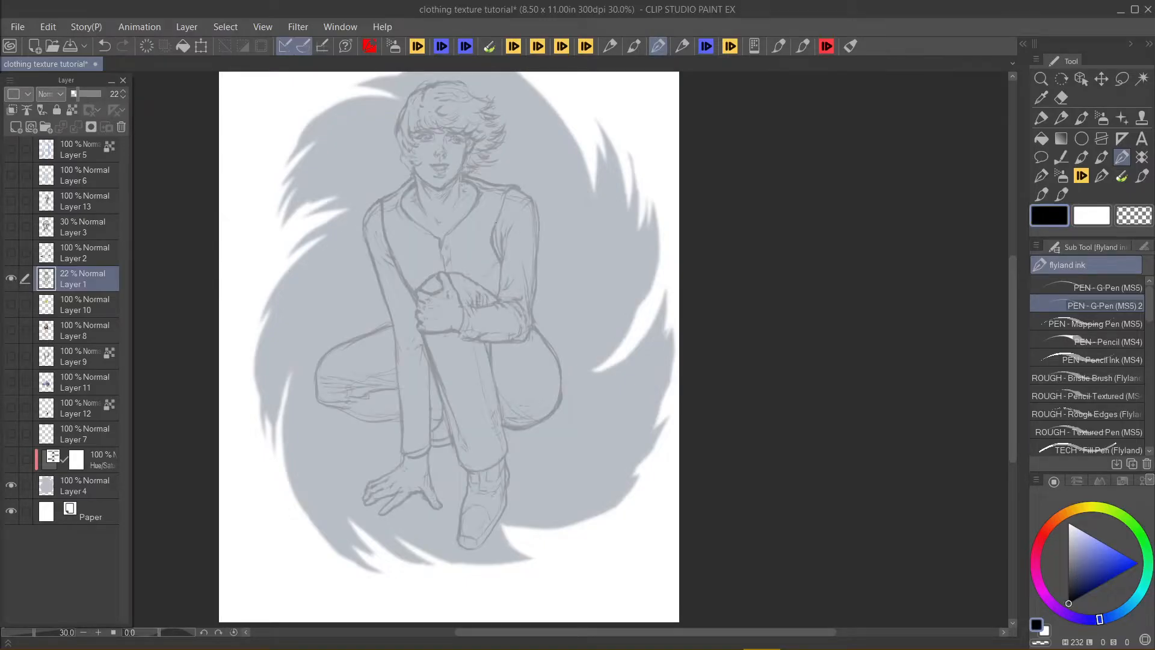
key("ctrl+shift+n")
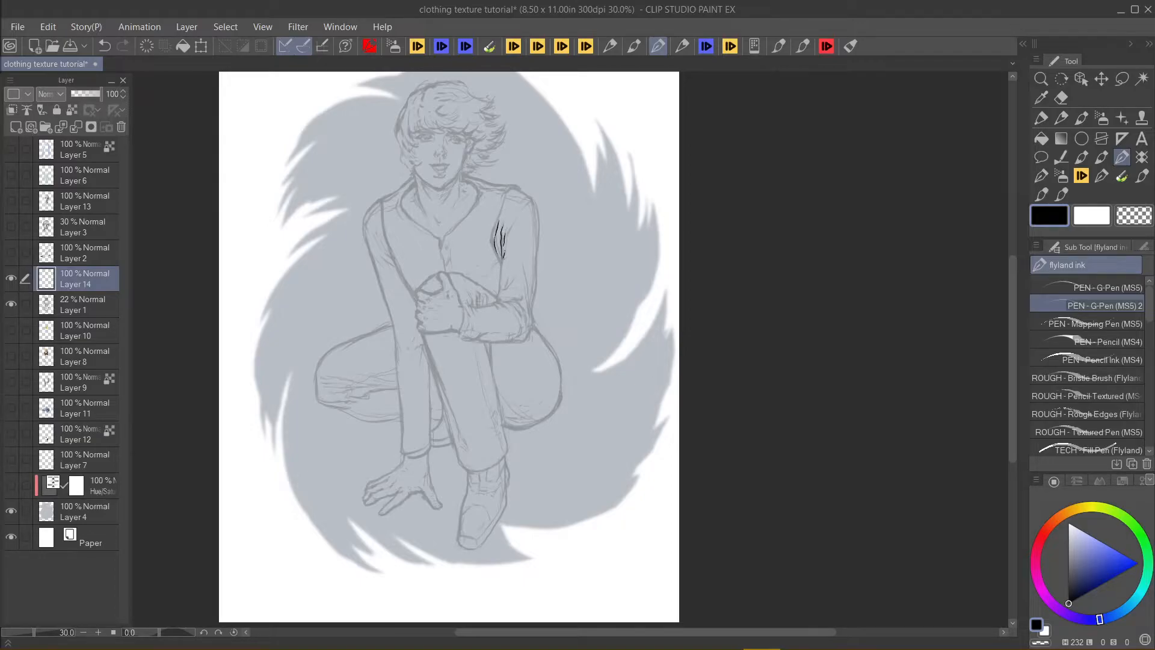
left_click_drag(496, 248, 500, 262)
left_click_drag(534, 283, 530, 331)
left_click_drag(515, 264, 509, 287)
mouse_move(522, 242)
left_mouse_down()
mouse_move(513, 299)
mouse_move(501, 299)
mouse_move(519, 299)
left_mouse_up()
Step: Undo the last sleeve strokes and re-ink the vest's right-side armhole, shoulder line and the sleeve's elbow folds
key("ctrl+z")
key("ctrl+z")
key("ctrl+z")
key("ctrl+z")
key("ctrl+z")
left_click_drag(492, 242, 503, 199)
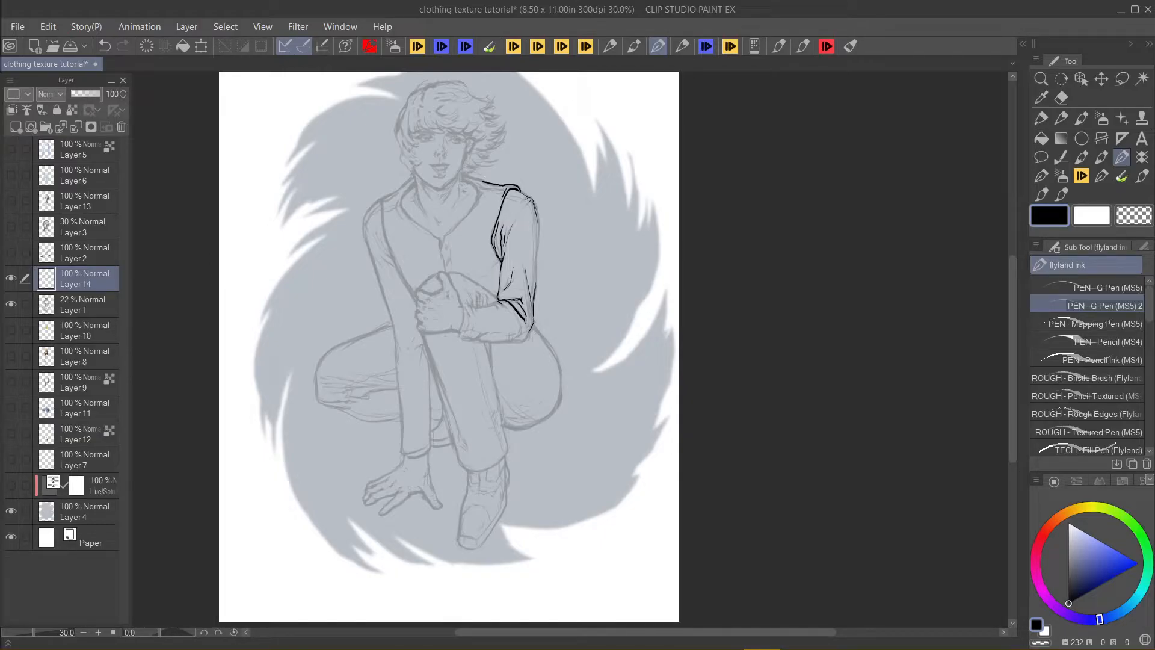
Step: Ink the vest's neckline, front opening and left-side edge, adding fold lines across its lower right side
left_click_drag(463, 175, 472, 207)
left_click_drag(469, 273, 495, 260)
key("ctrl+z")
key("ctrl+y")
mouse_move(429, 233)
left_mouse_down()
mouse_move(405, 215)
mouse_move(414, 181)
mouse_move(385, 198)
mouse_move(412, 296)
left_mouse_up()
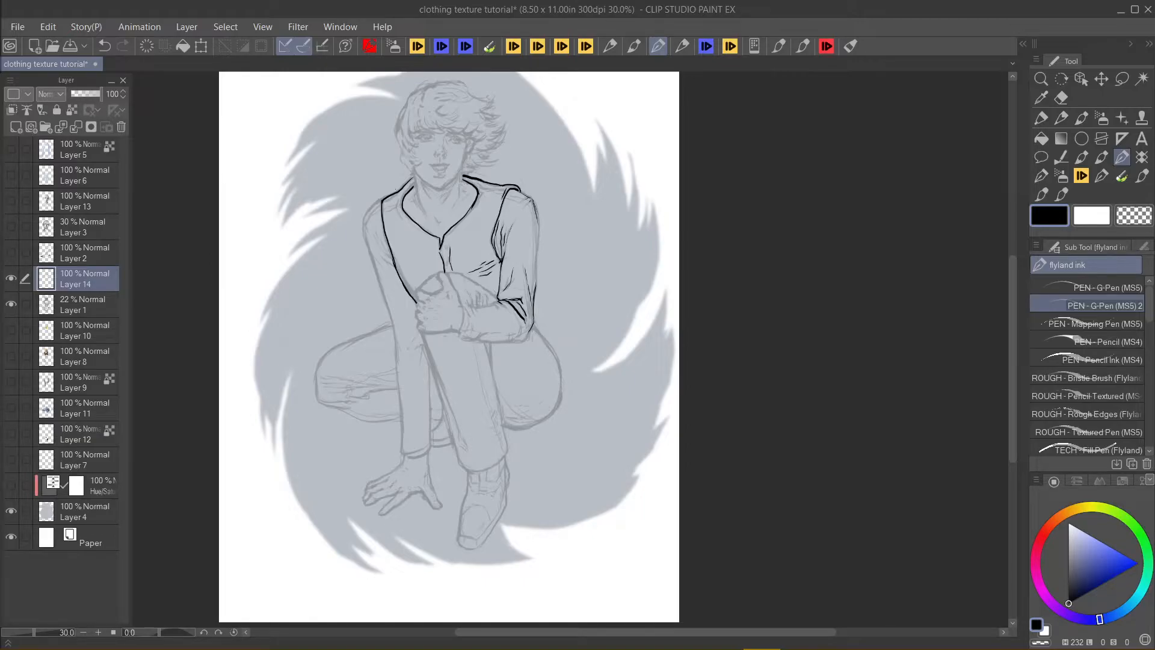
Step: Ink the right-side sleeve's outer contour, more vest folds below the armhole, and a second line along the neckline
left_click_drag(539, 226, 533, 295)
key("ctrl+z")
key("ctrl+z")
key("ctrl+z")
key("ctrl+y")
left_click_drag(491, 272, 500, 263)
left_click_drag(481, 201, 473, 218)
Step: Ink the front boot's crease lines around the ankle and its side and toe contours
left_click_drag(505, 467, 503, 480)
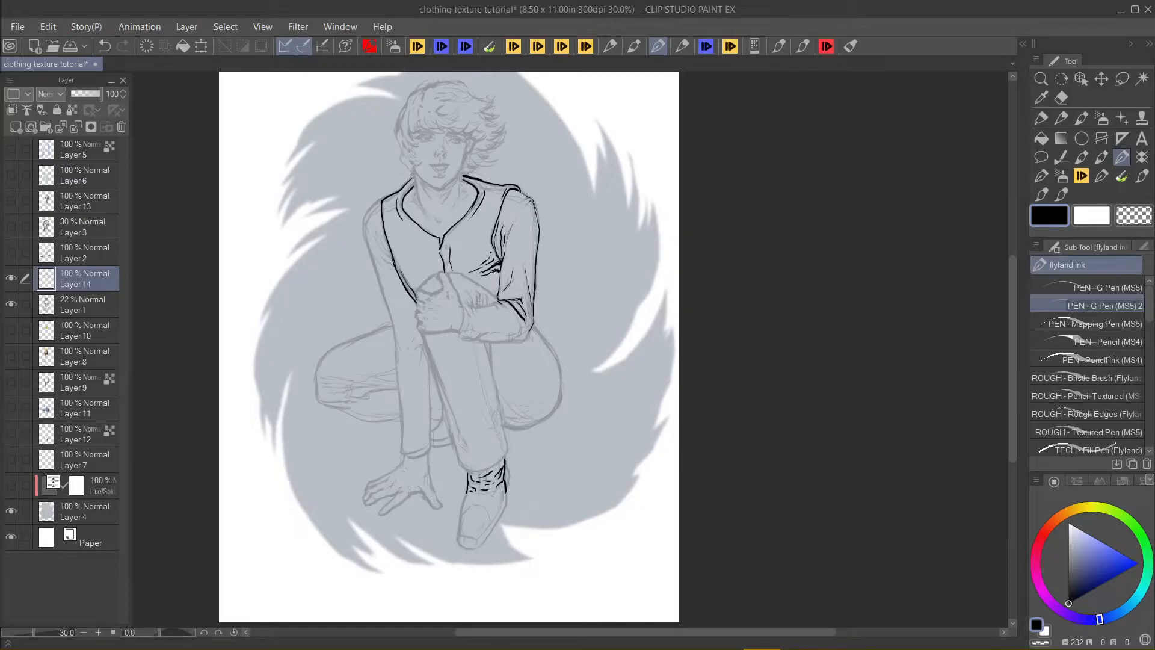
left_click_drag(464, 507, 459, 520)
left_click_drag(505, 508, 478, 548)
left_click_drag(470, 497, 493, 491)
left_click_drag(503, 492, 486, 528)
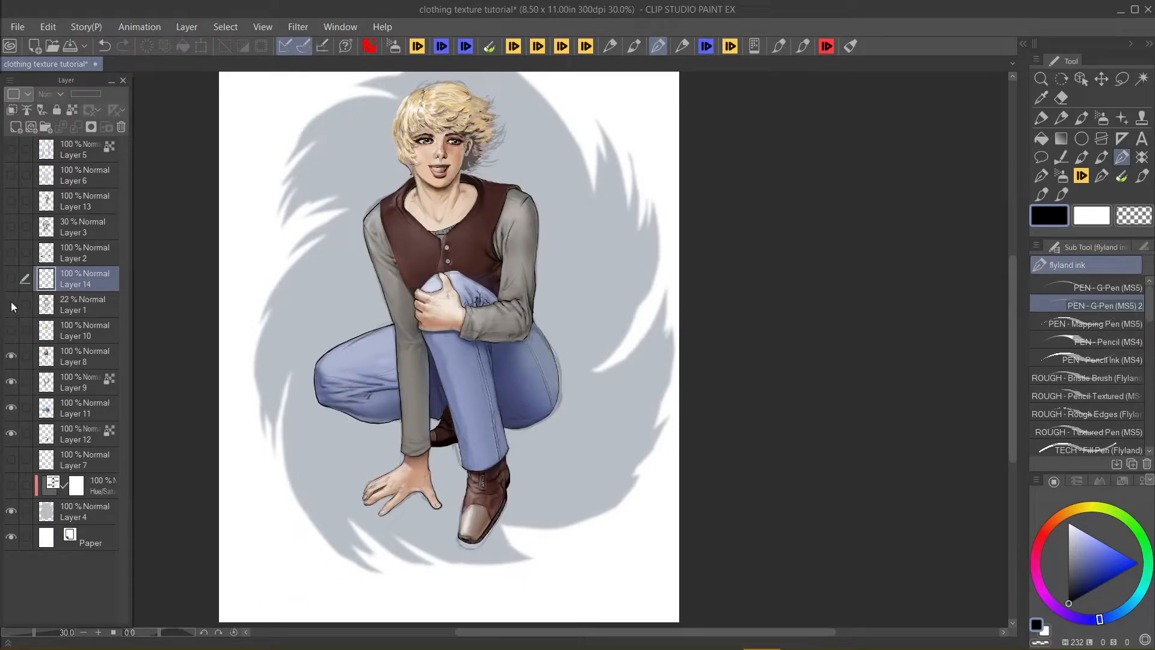
Step: Examine the folds on the coloured figure's boot, vest, sleeves and jeans up close
scroll(529, 489, "up", 1)
scroll(529, 489, "up", 4)
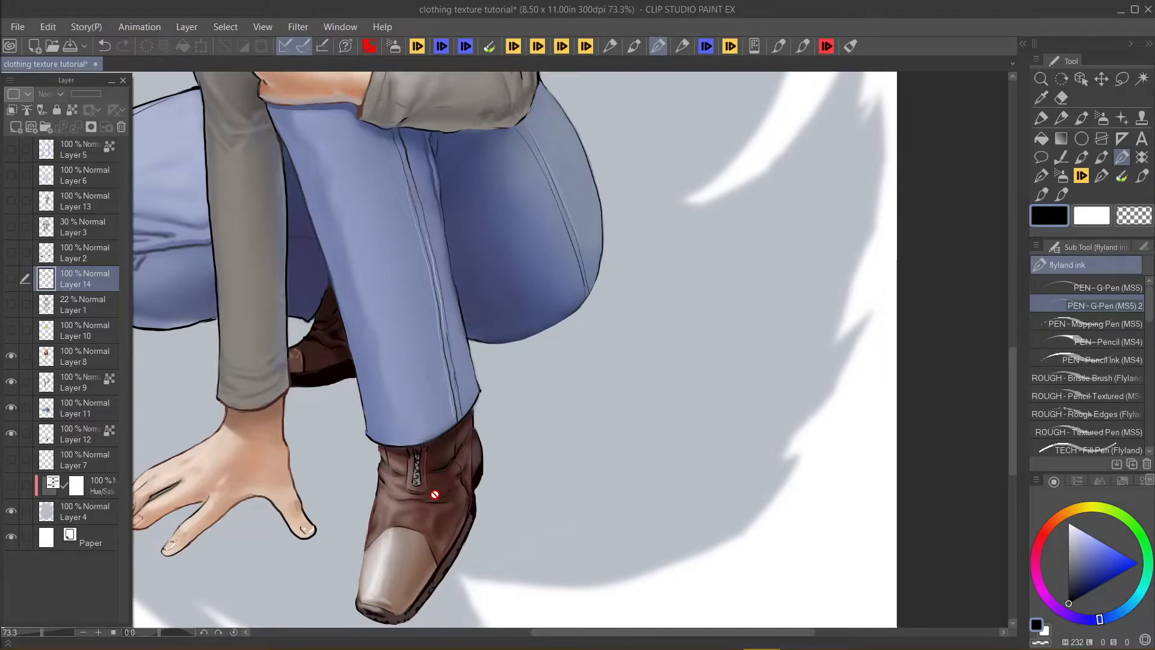
left_click_drag(278, 134, 443, 438)
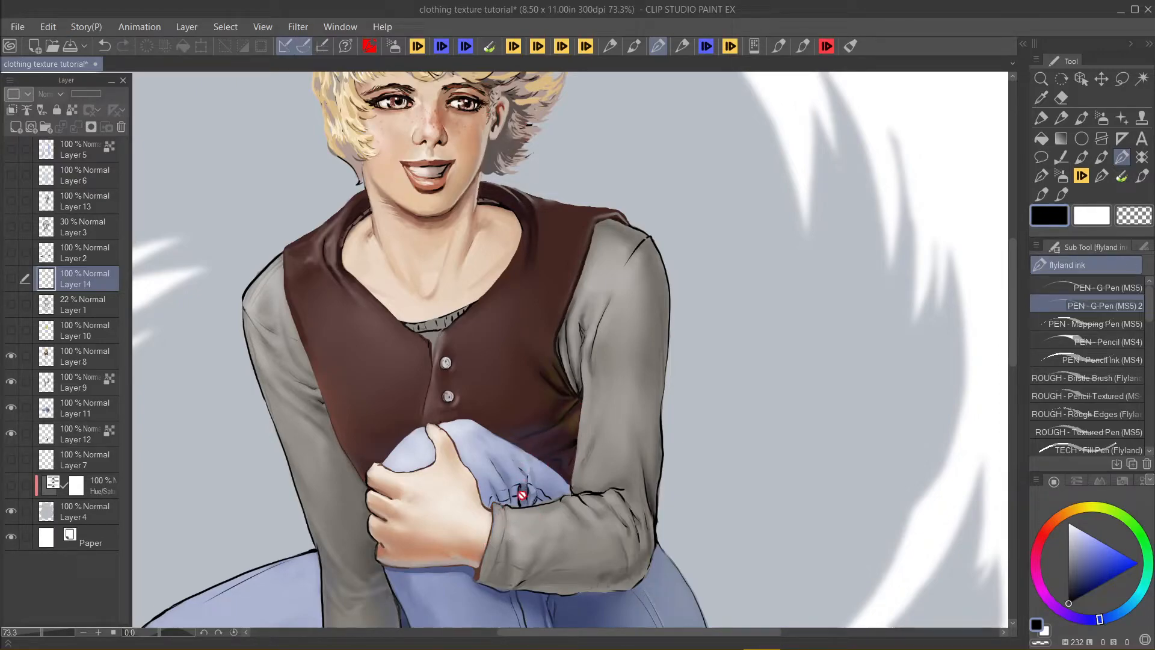
left_click_drag(519, 507, 413, 171)
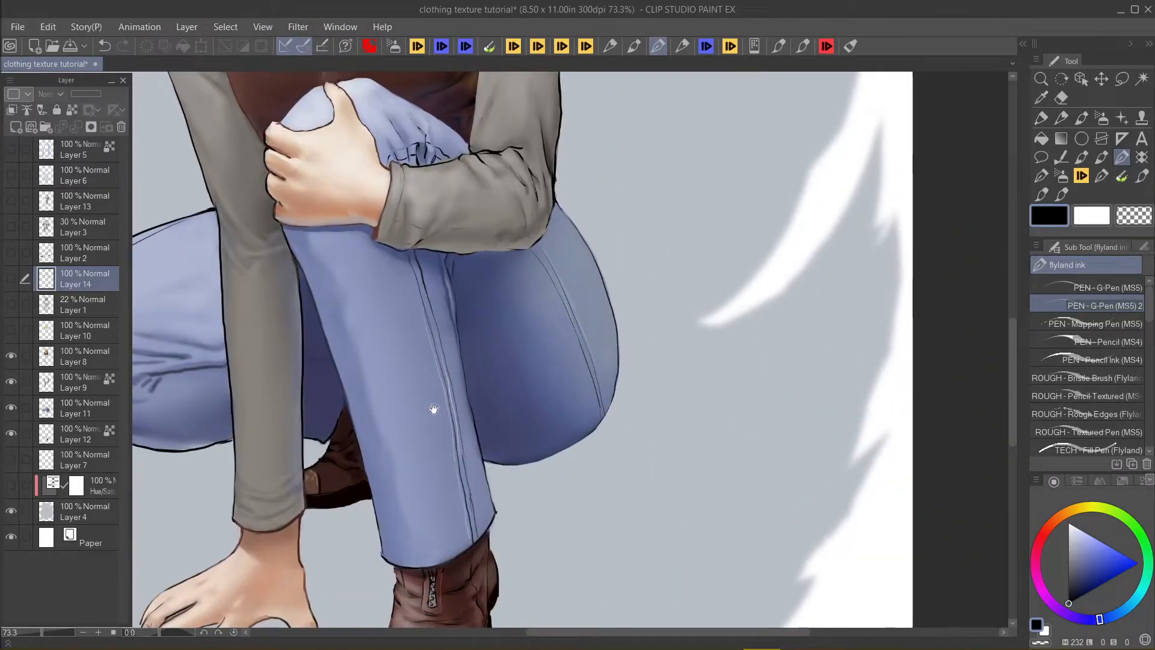
left_click_drag(400, 509, 452, 376)
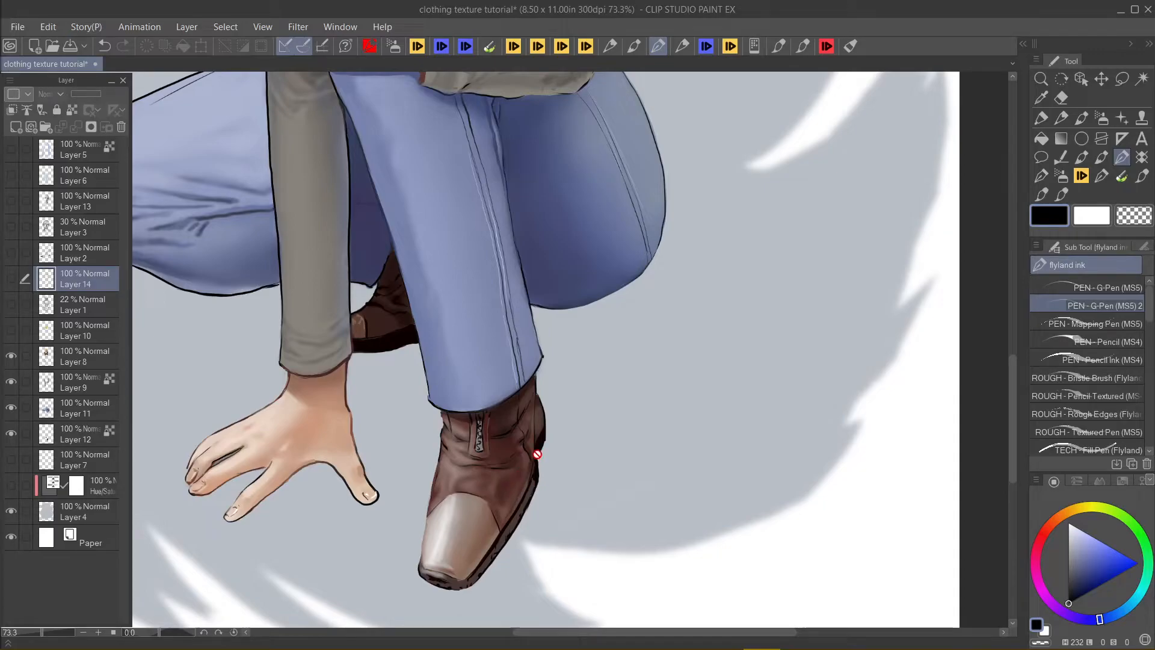
Step: Pick a dark red for the Air Gordon brush on Layer 12, the boots' colour layer
left_click(1045, 534)
mouse_move(1104, 565)
left_mouse_down()
mouse_move(1117, 566)
mouse_move(1091, 568)
left_mouse_up()
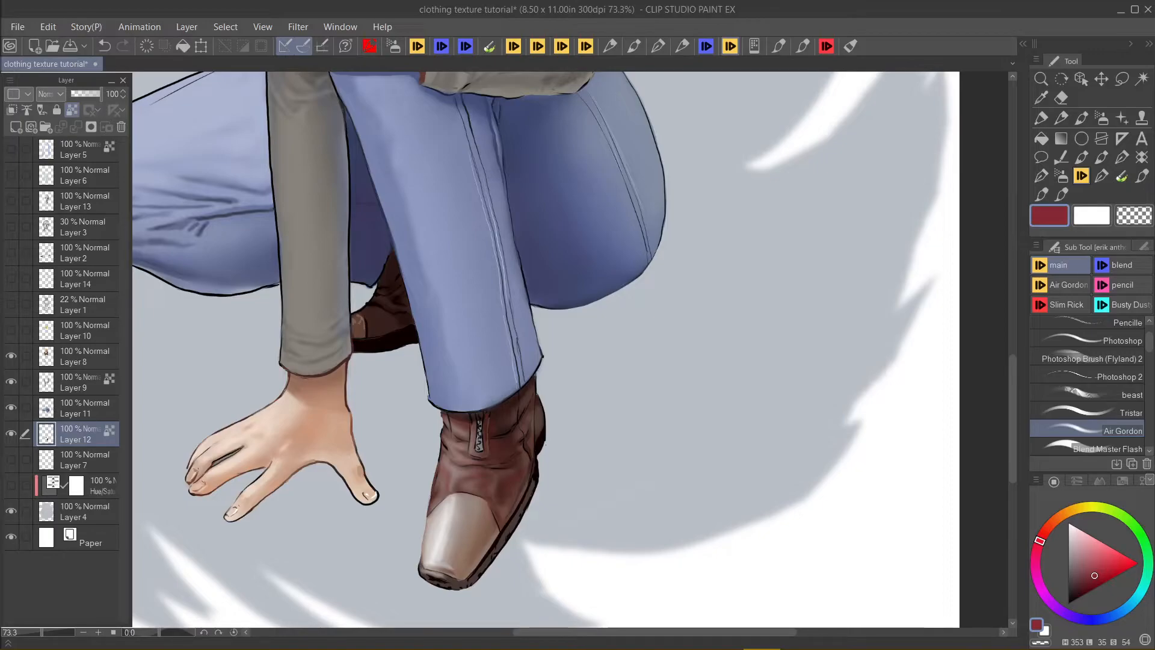
scroll(545, 443, "down", 5)
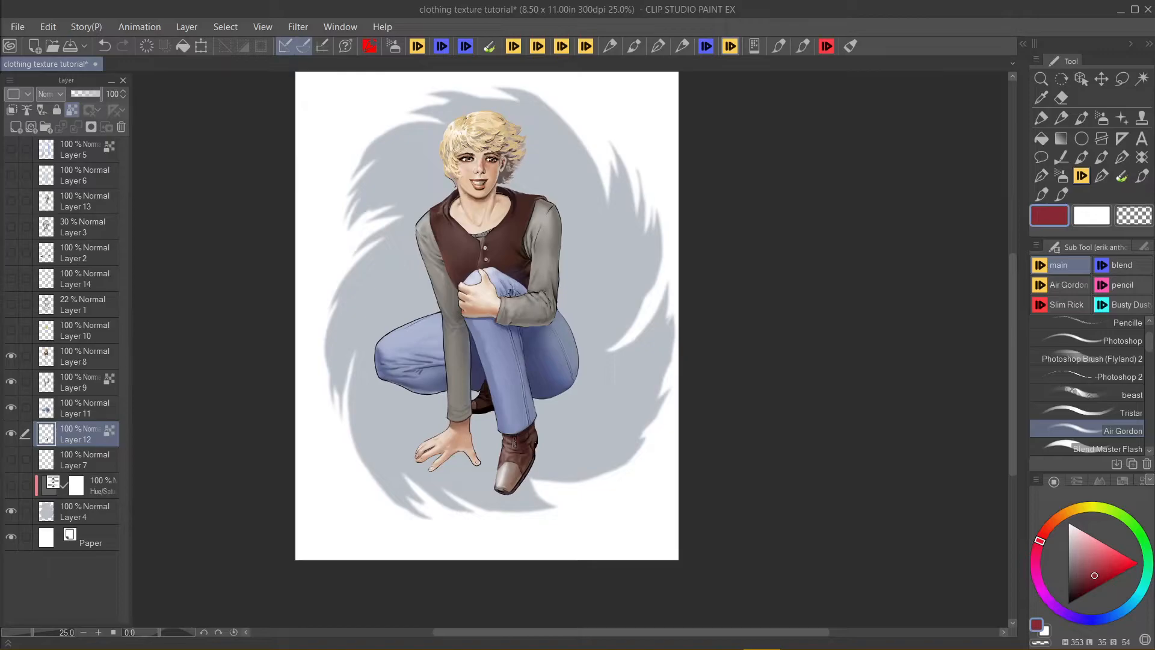
Step: Examine the vest's shading and the folds converging at the right-side armpit at several magnifications
scroll(422, 418, "up", 5)
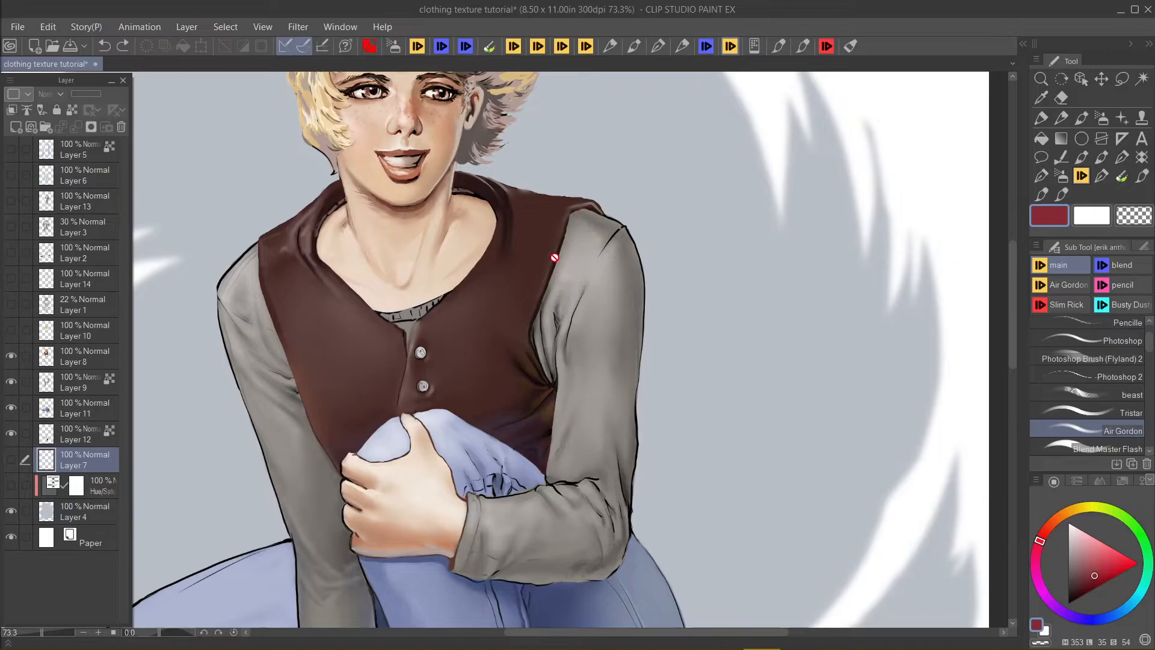
scroll(499, 340, "down", 3)
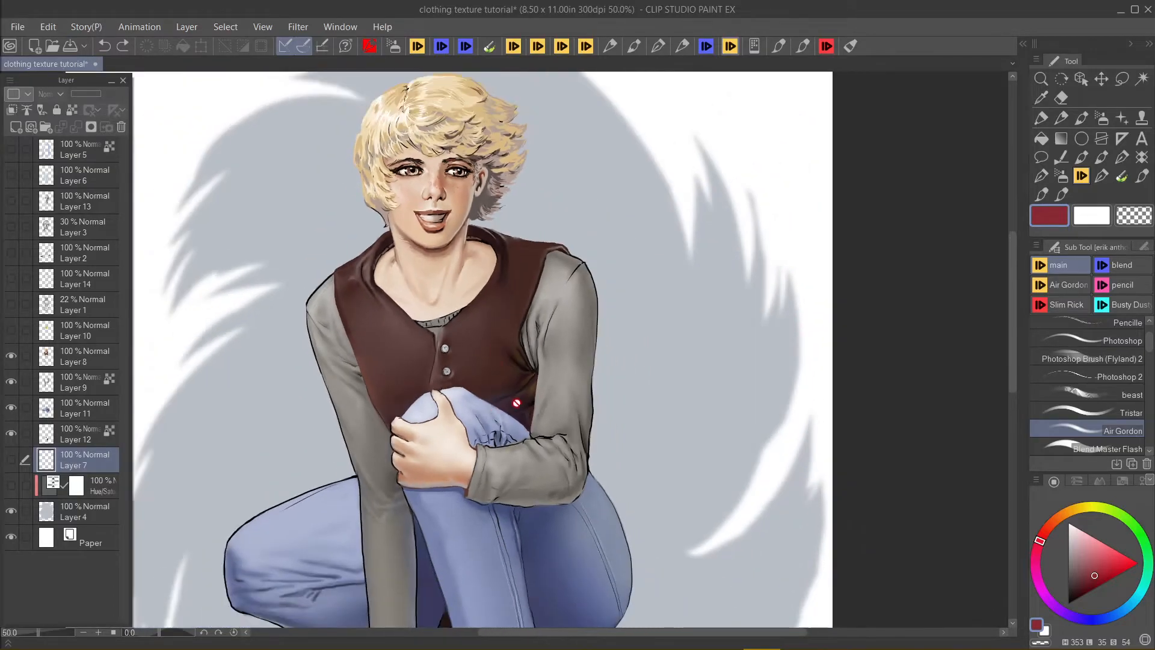
scroll(510, 415, "up", 4)
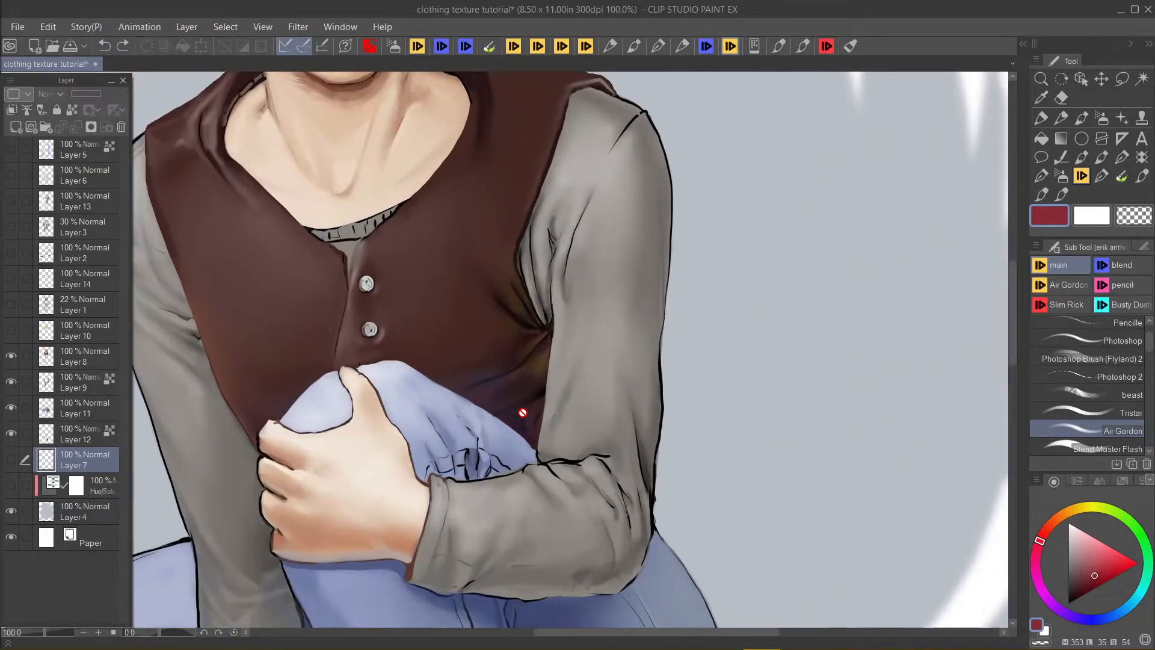
scroll(521, 374, "up", 2)
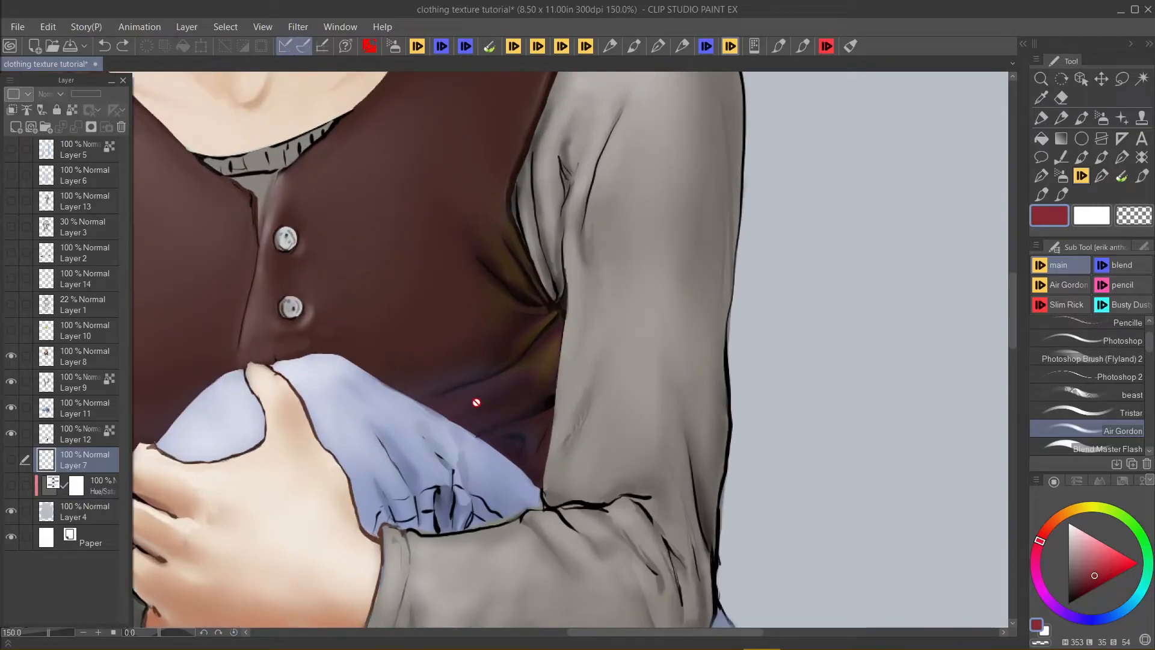
scroll(473, 410, "down", 2)
scroll(473, 413, "down", 2)
left_click_drag(454, 444, 521, 427)
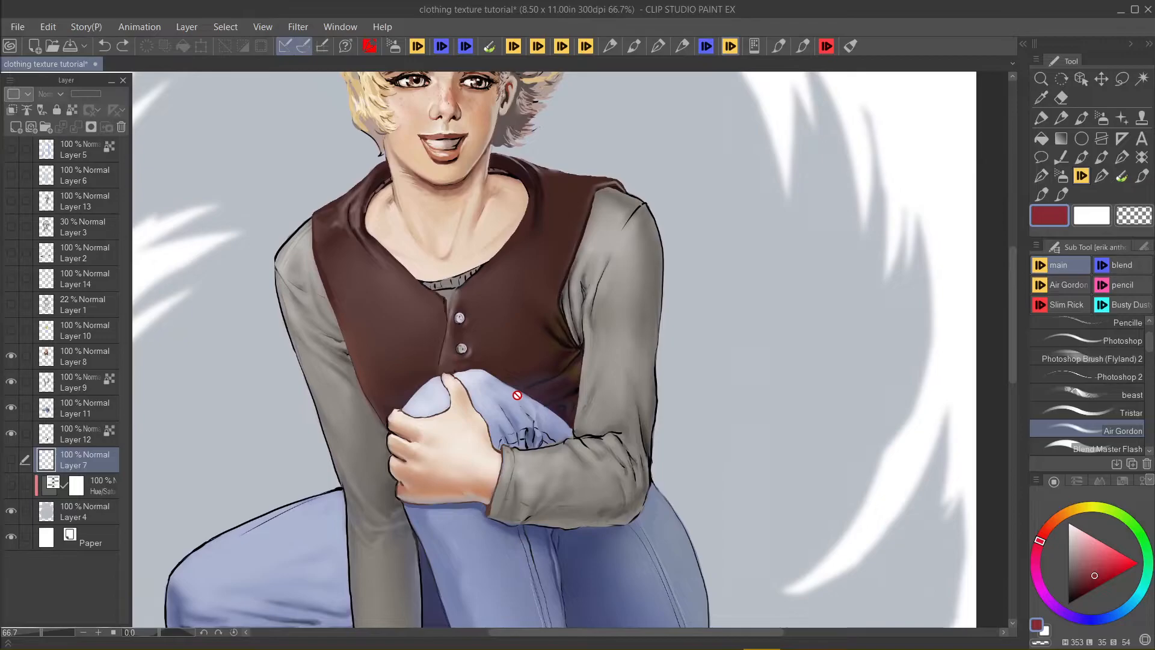
Step: Examine the clothing on the whole crouching figure, then the folds at the elbow and raised knee
scroll(520, 397, "down", 1)
scroll(523, 421, "down", 1)
mouse_move(500, 461)
left_mouse_down()
mouse_move(460, 317)
mouse_move(476, 328)
left_mouse_up()
scroll(465, 352, "down", 1)
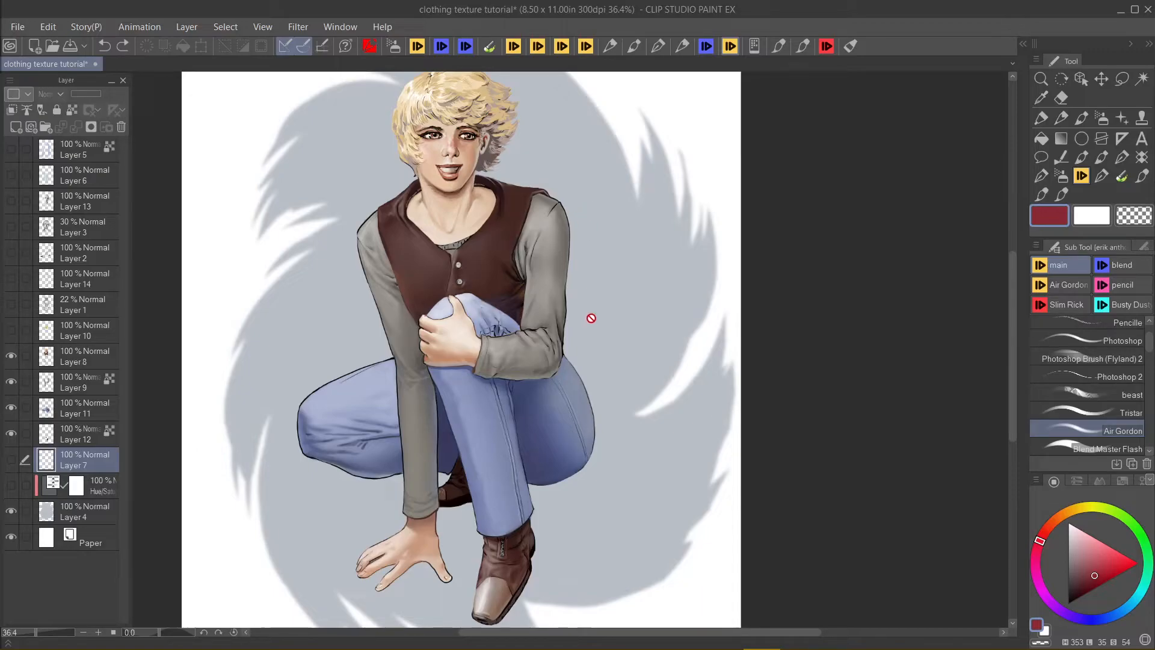
scroll(417, 302, "up", 2)
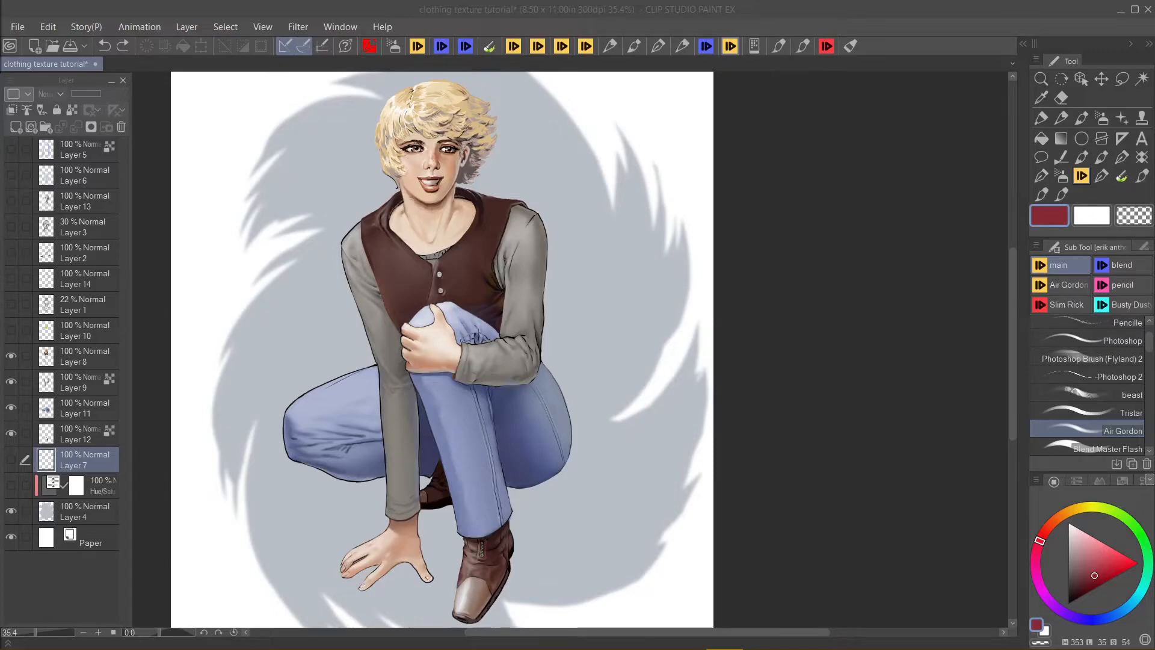
left_click(390, 442)
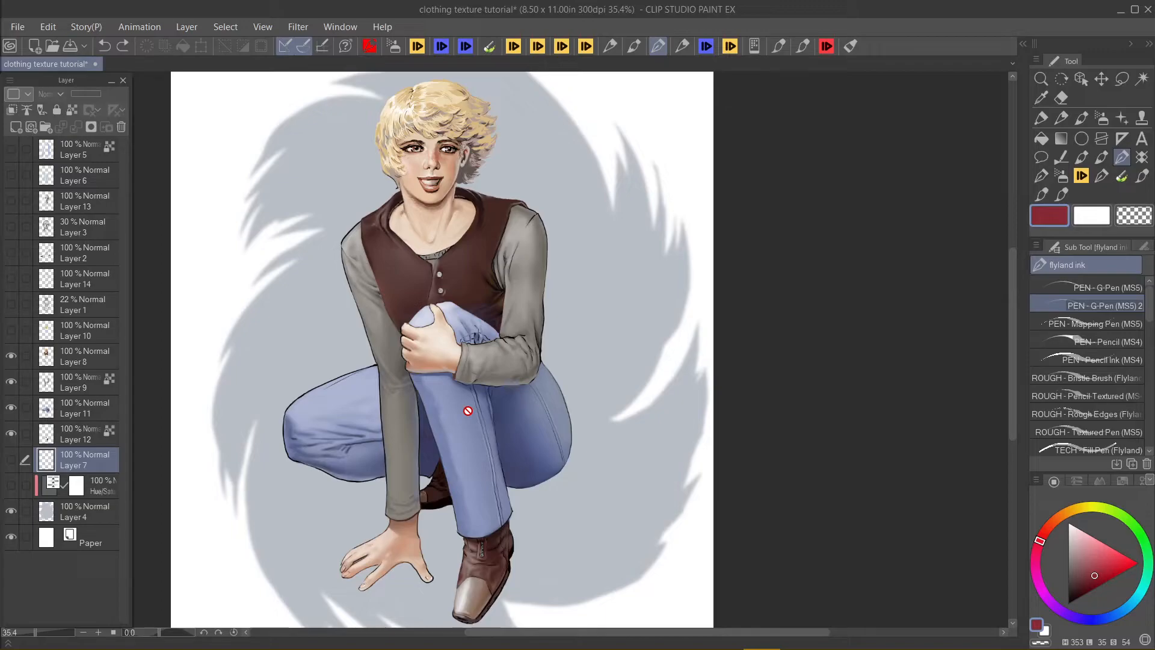
scroll(468, 410, "up", 1)
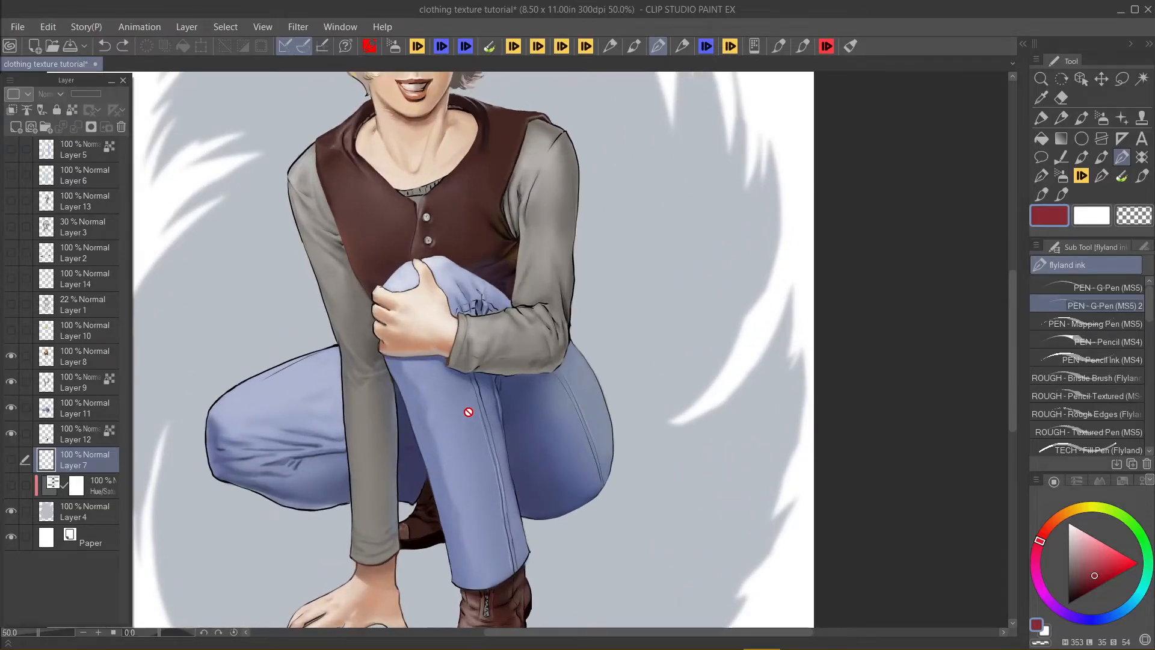
left_click_drag(563, 304, 511, 346)
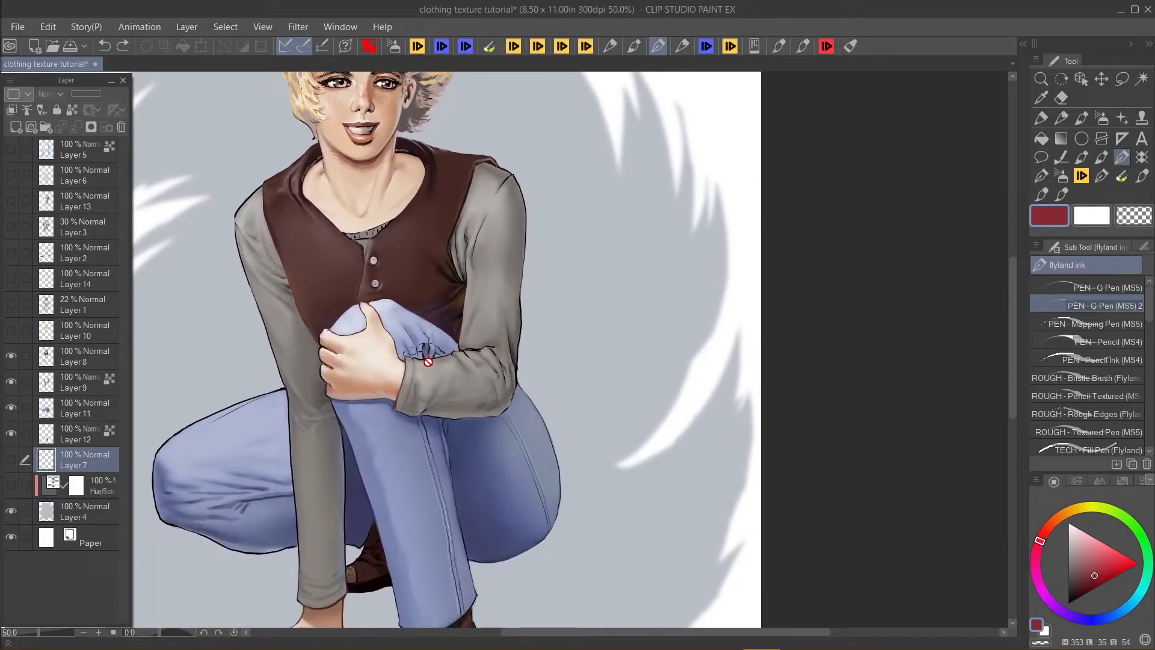
scroll(430, 329, "up", 1)
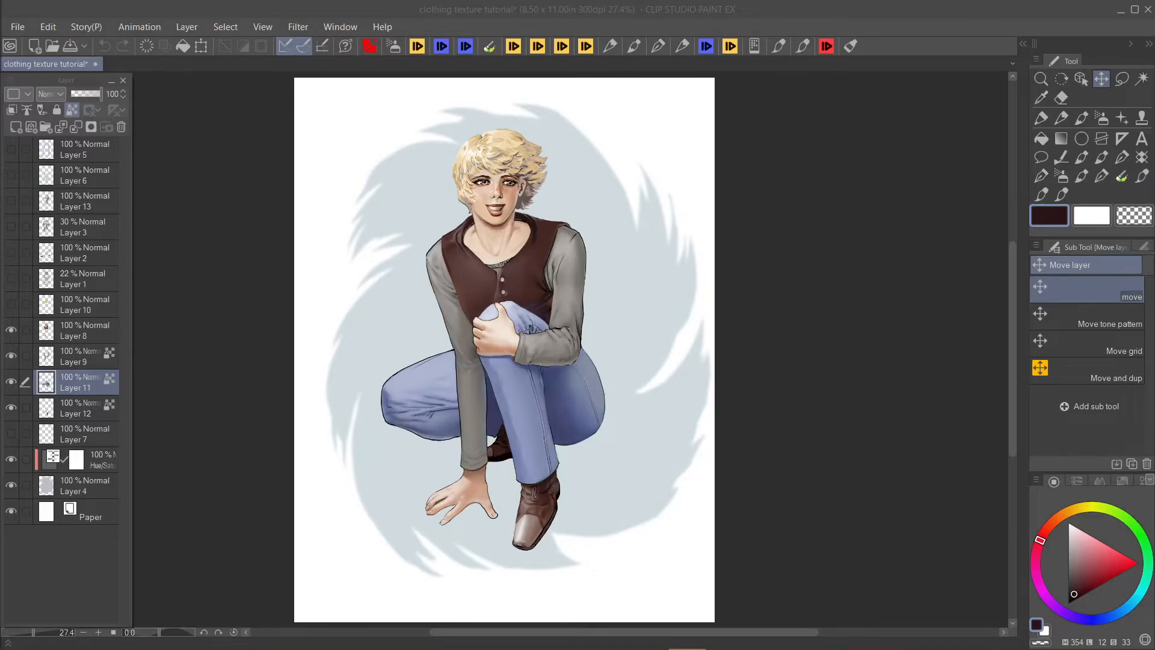
Step: Examine the folds on the vest, sleeves and raised knee of the coloured figure up close
key("ctrl+plus")
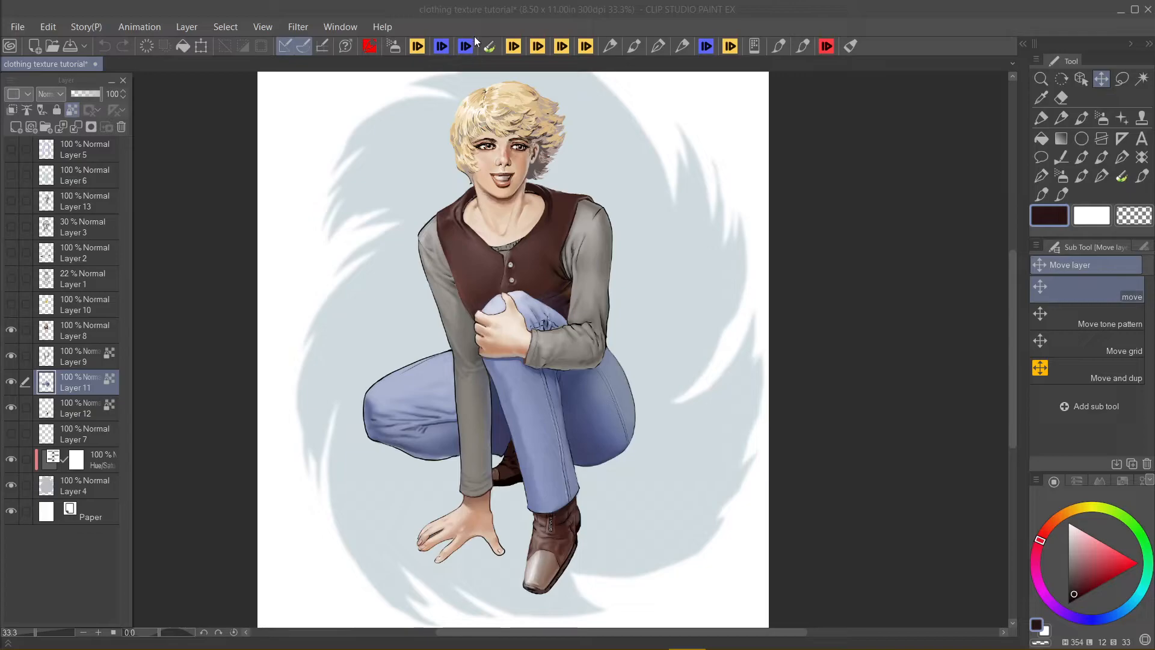
left_click_drag(559, 289, 508, 298)
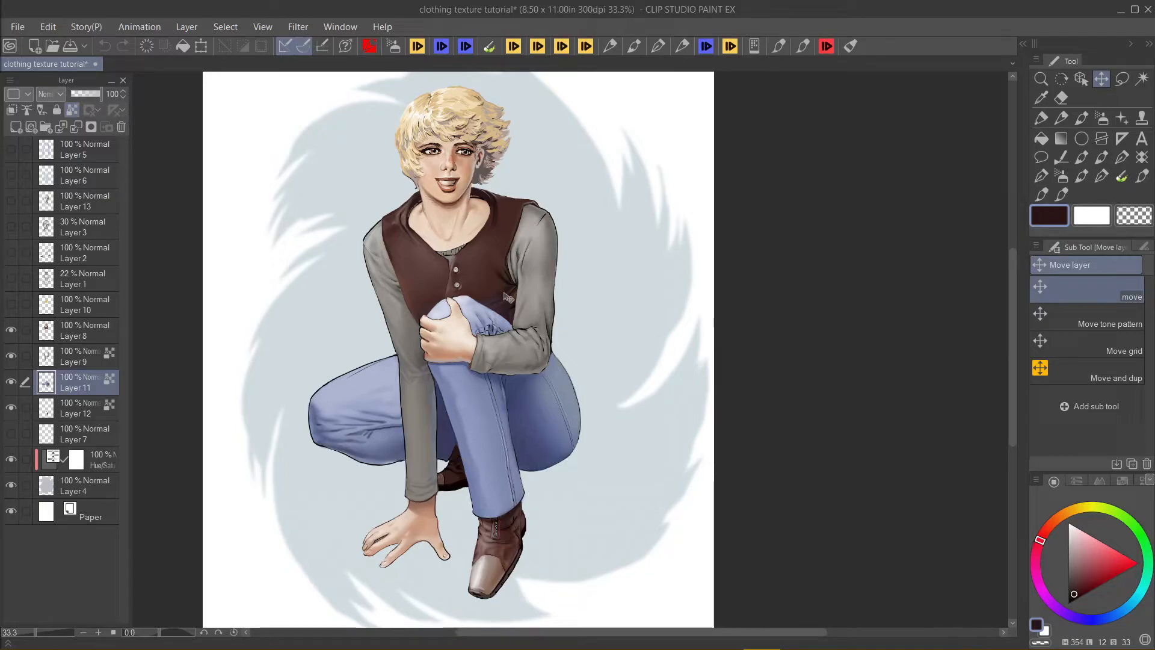
scroll(527, 311, "up", 2)
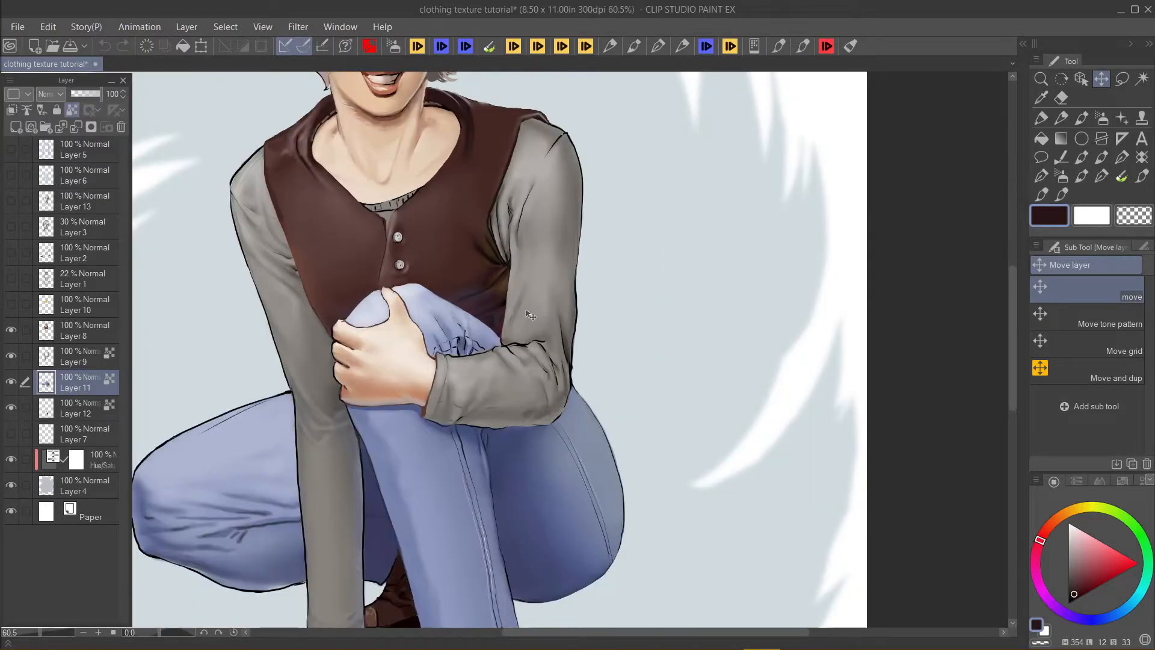
mouse_move(414, 239)
left_mouse_down()
mouse_move(489, 279)
mouse_move(475, 356)
left_mouse_up()
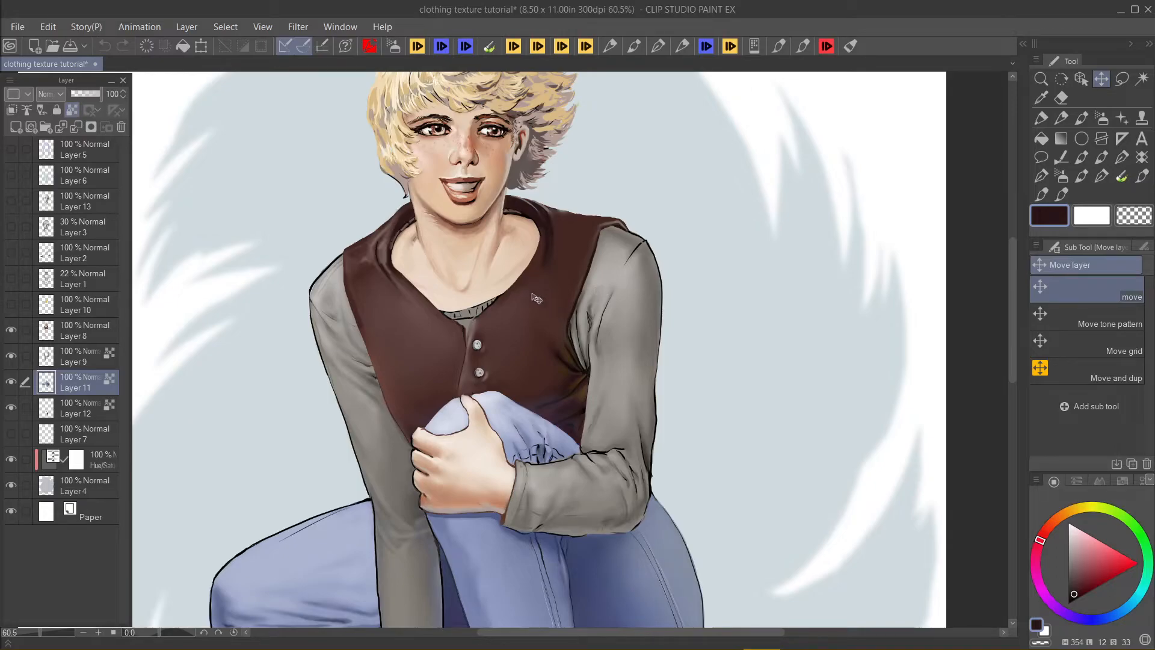
Step: Compare how the clothing folds and shading read on the whole figure at several magnifications
scroll(545, 298, "down", 3)
scroll(523, 346, "down", 2)
scroll(518, 319, "down", 2)
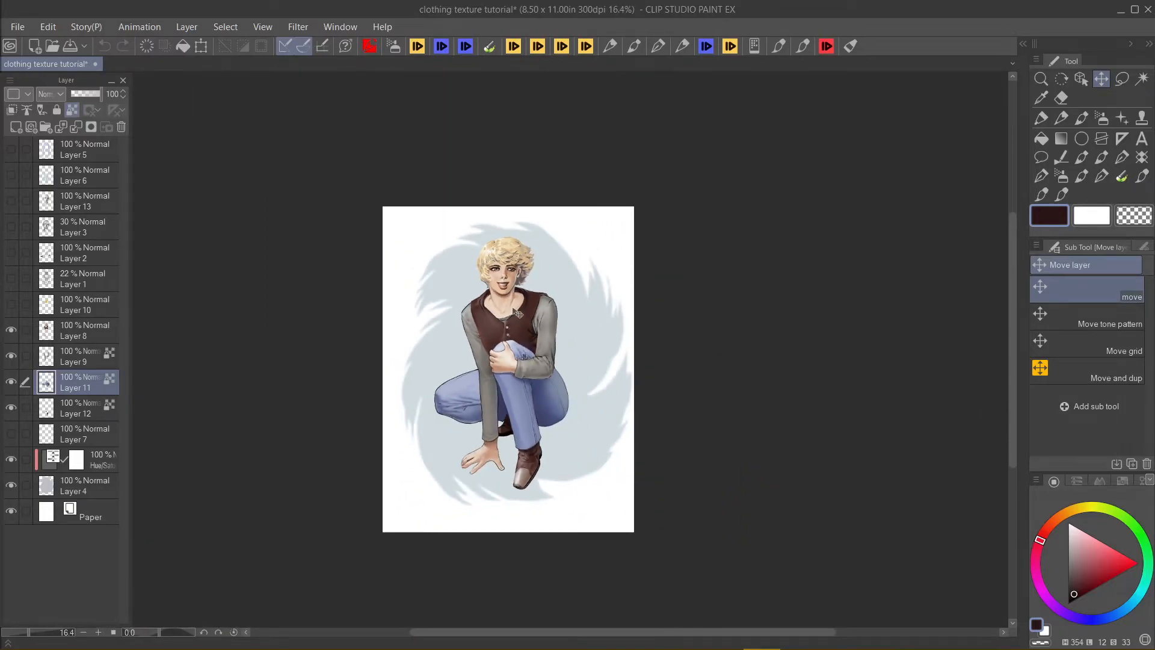
scroll(516, 321, "up", 2)
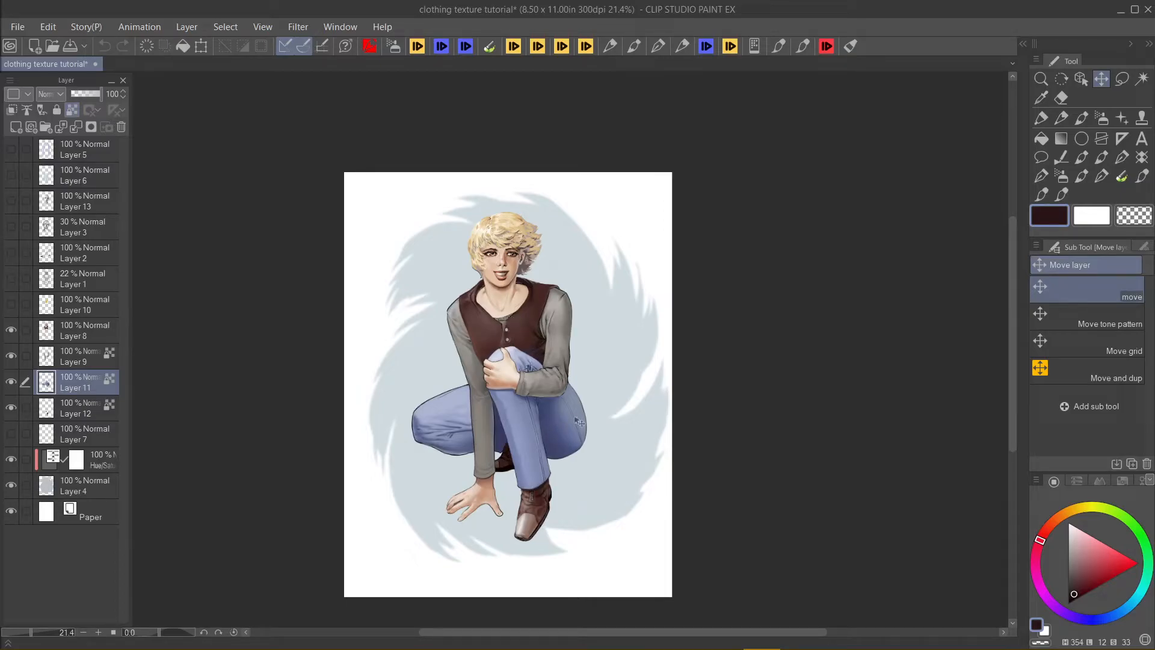
scroll(524, 403, "up", 2)
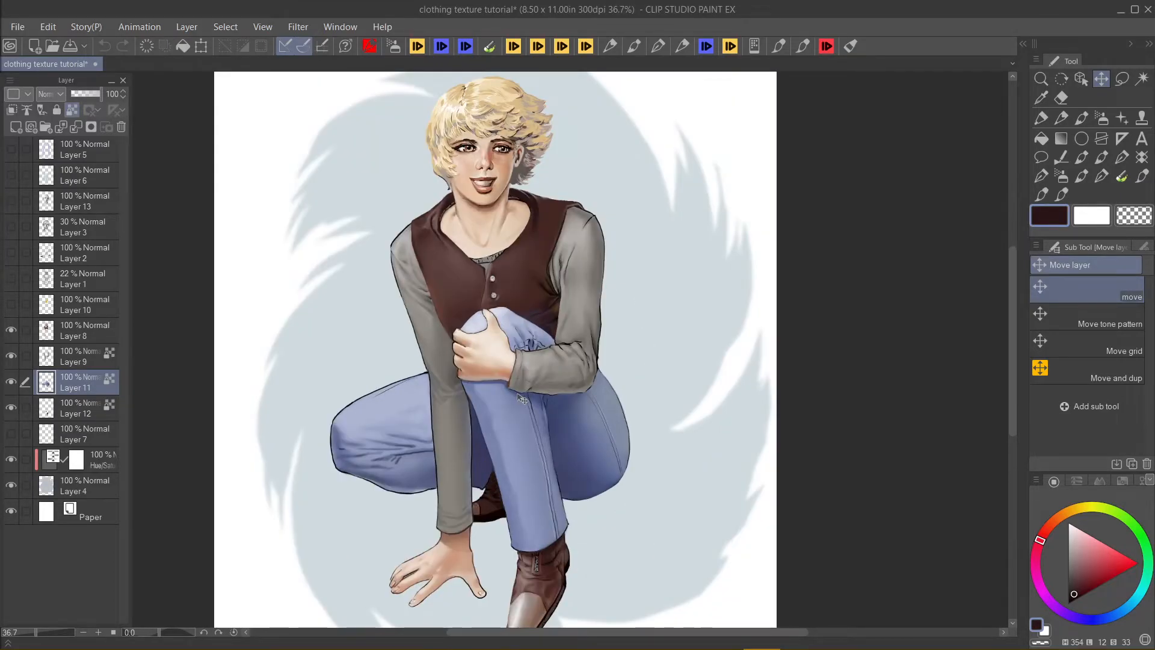
scroll(523, 400, "down", 3)
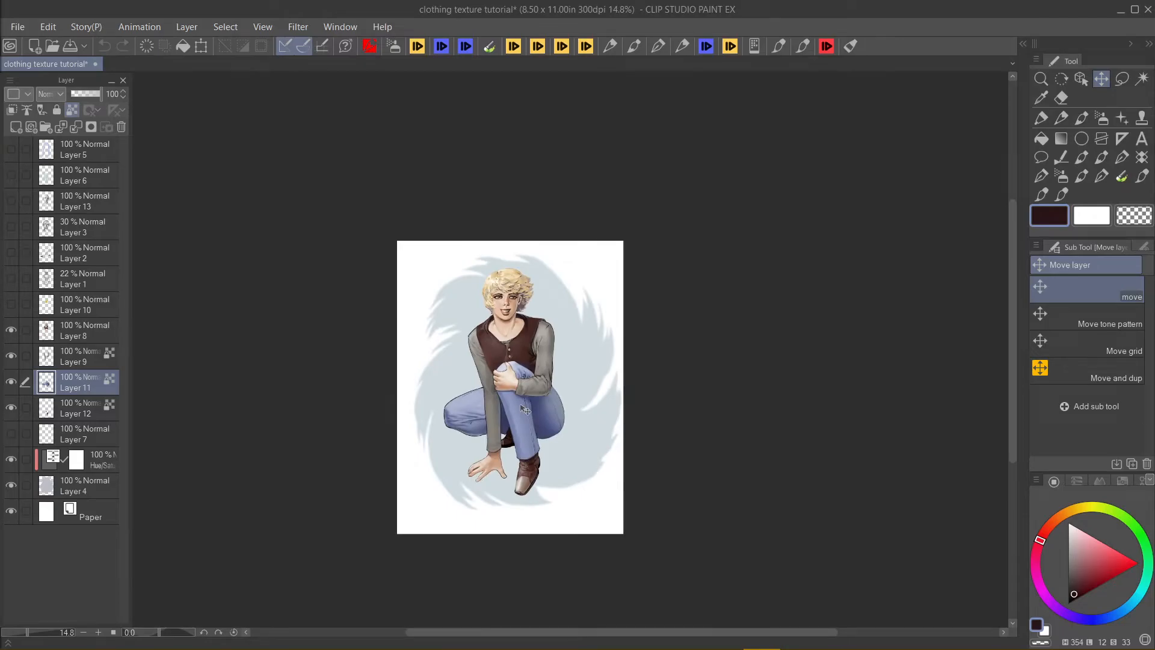
scroll(525, 410, "up", 4)
scroll(525, 410, "down", 3)
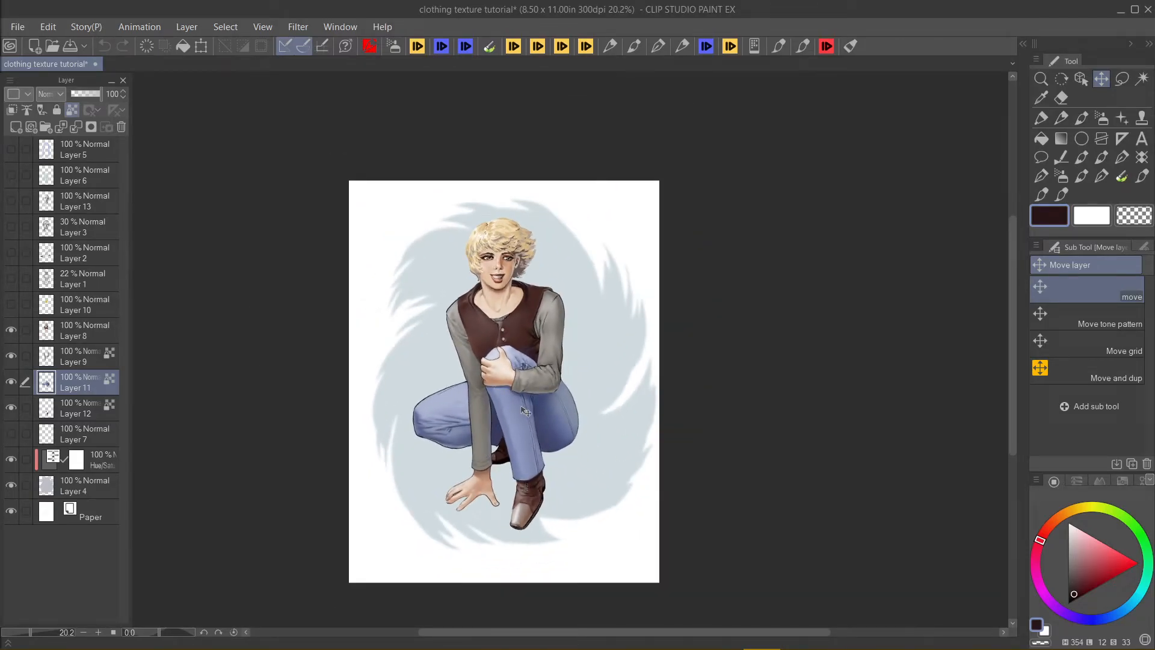
scroll(525, 411, "down", 1)
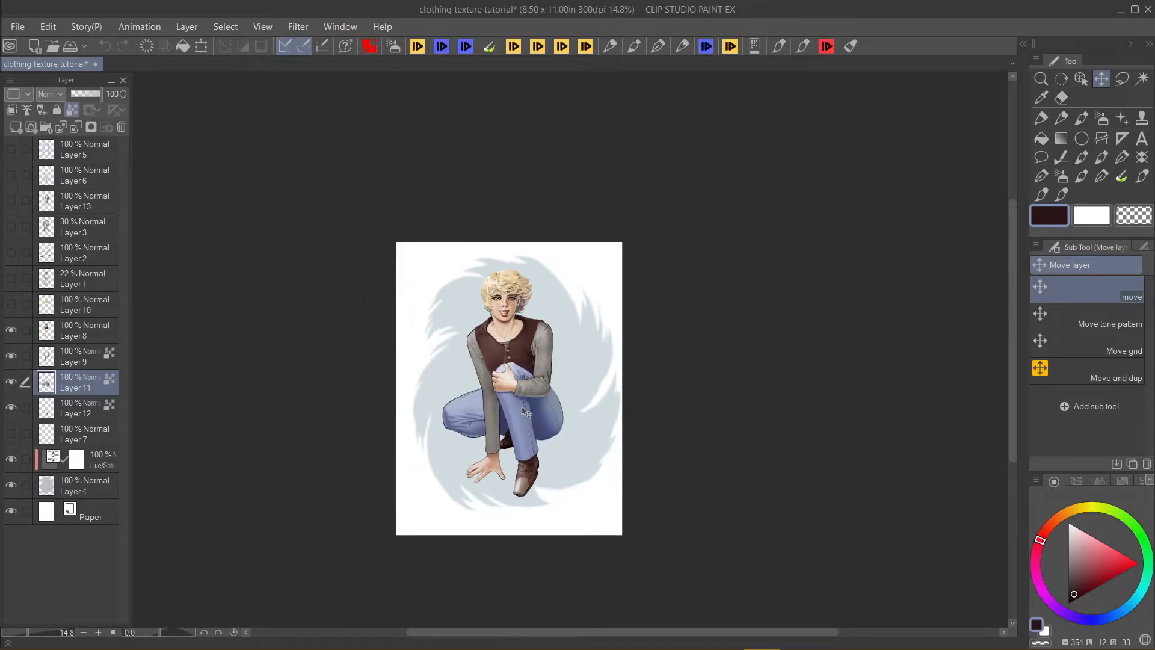
scroll(537, 407, "down", 1)
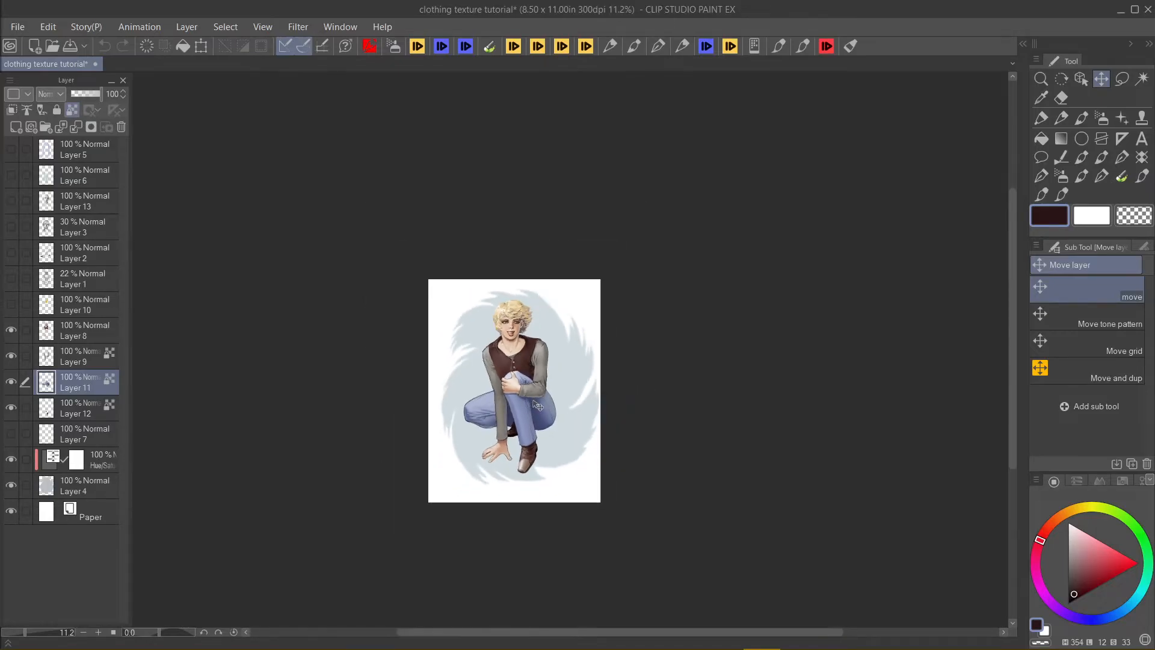
scroll(537, 406, "up", 2)
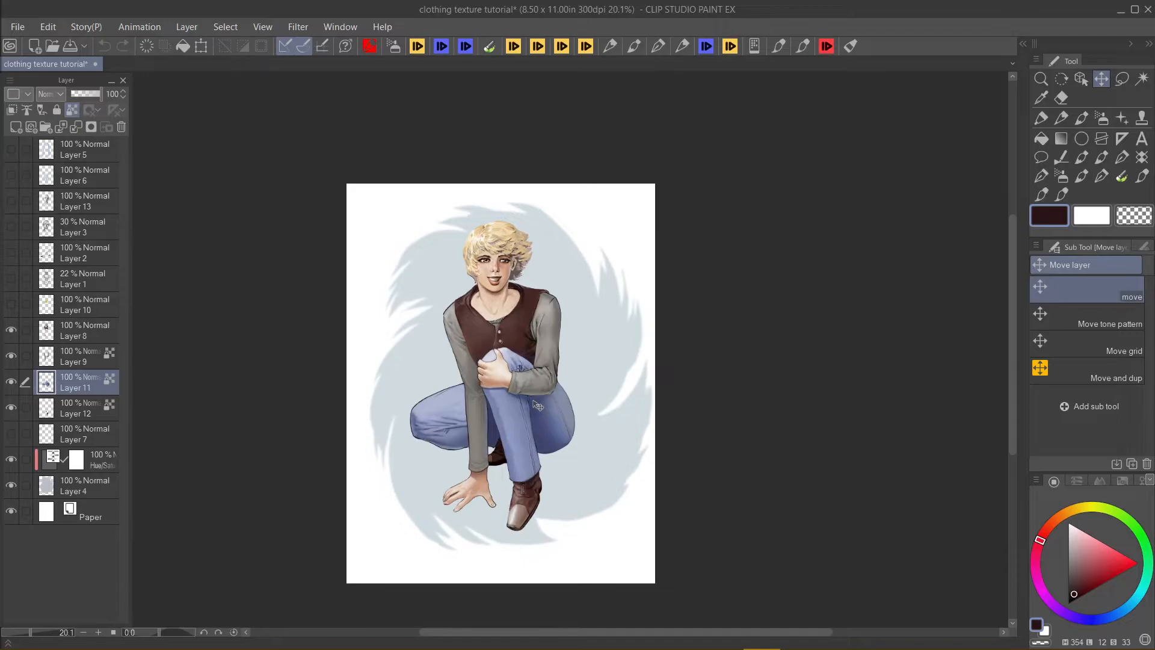
scroll(537, 407, "down", 2)
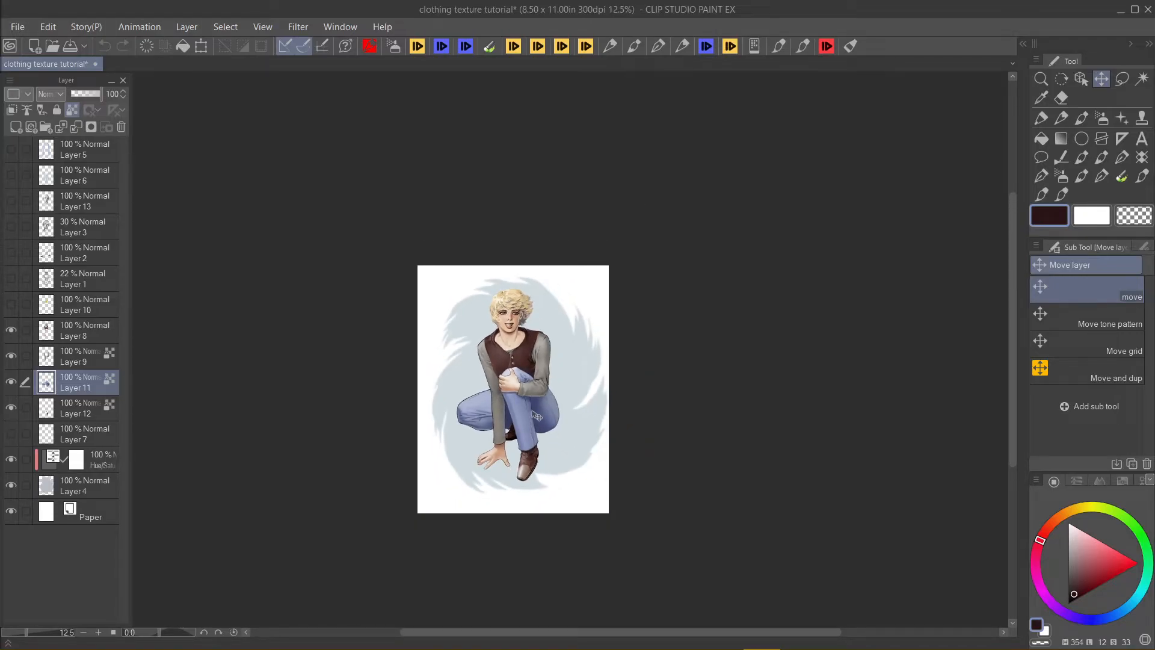
scroll(533, 413, "up", 2)
scroll(533, 413, "down", 1)
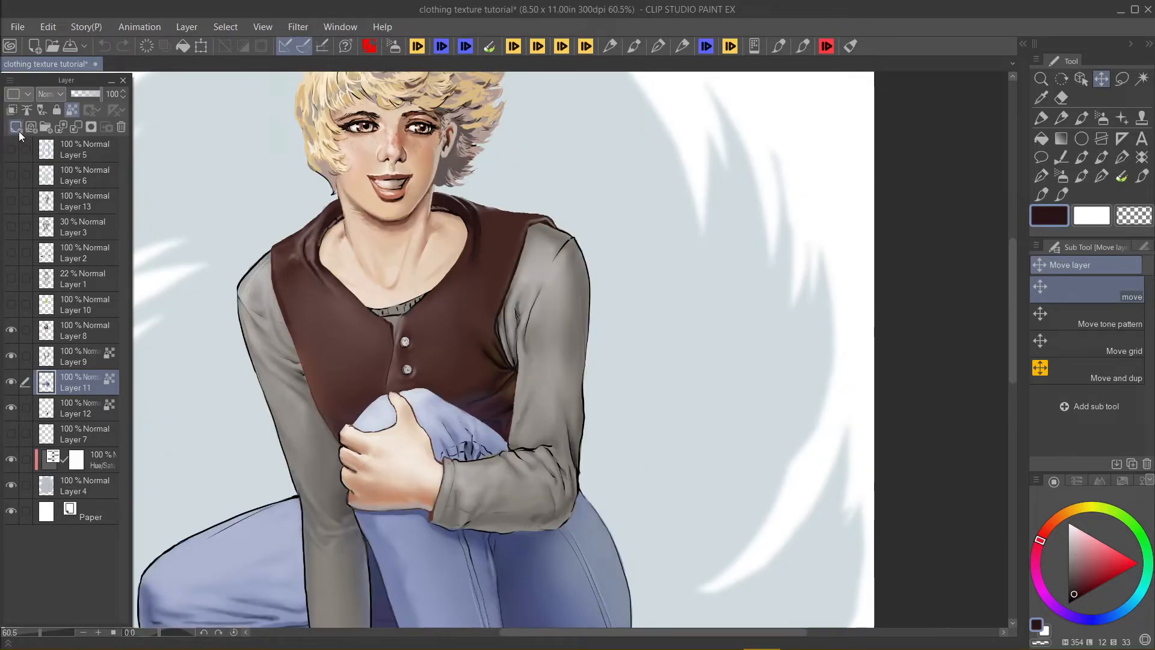
Step: Add a new layer above Layer 11 and ready the PEN - G-Pen (MS5) 2 with a light blue sampled from the raised knee
left_click(16, 127)
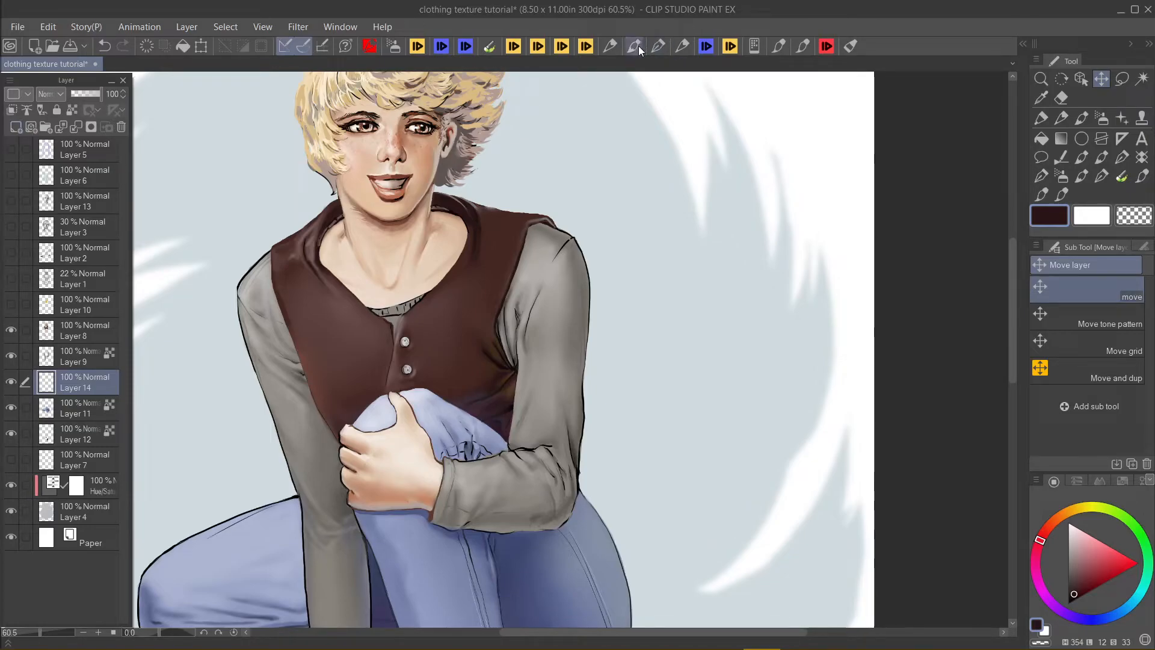
left_click(658, 47)
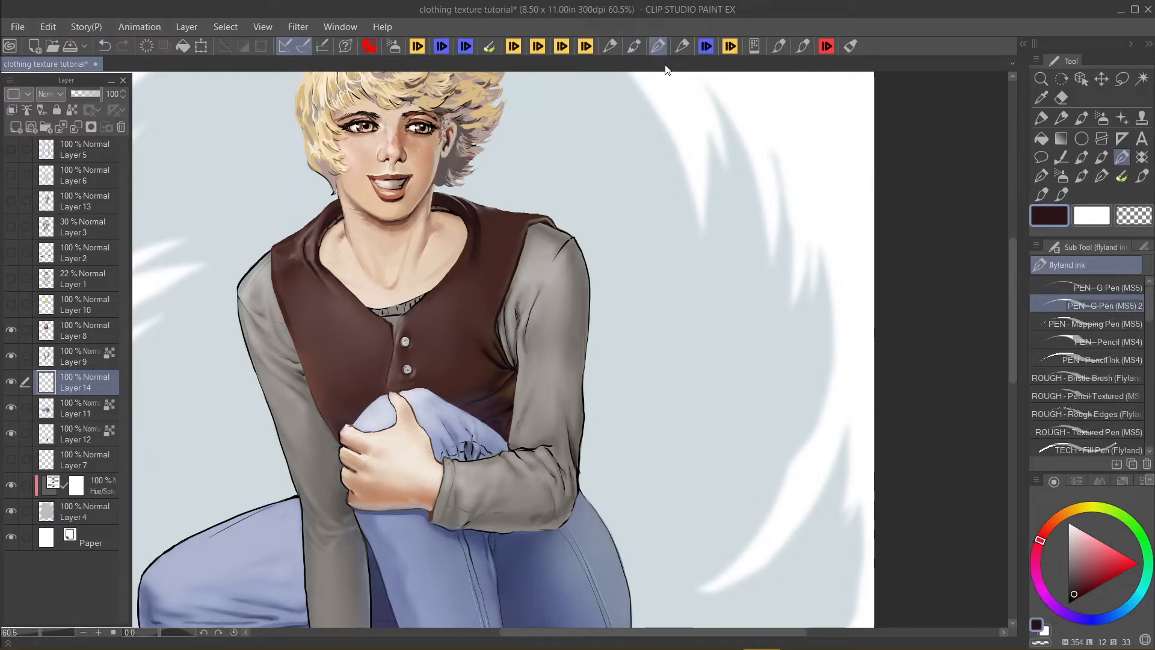
left_click(416, 400, "alt")
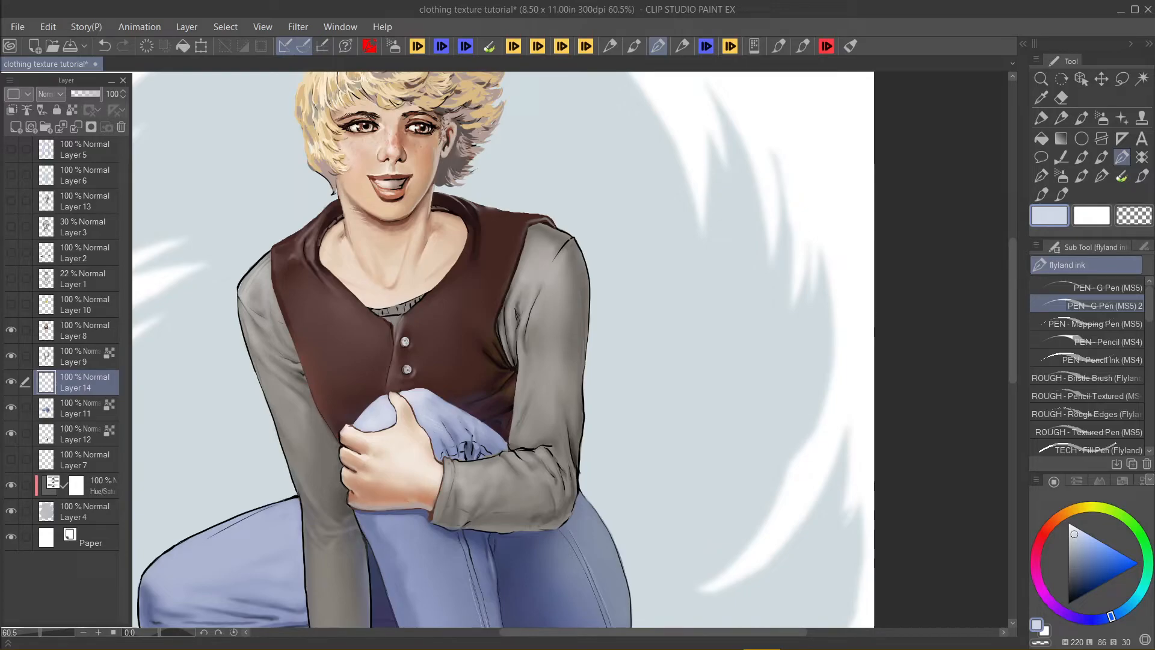
key("ctrl+z")
key("ctrl+y")
scroll(366, 485, "down", 2)
scroll(447, 421, "up", 4)
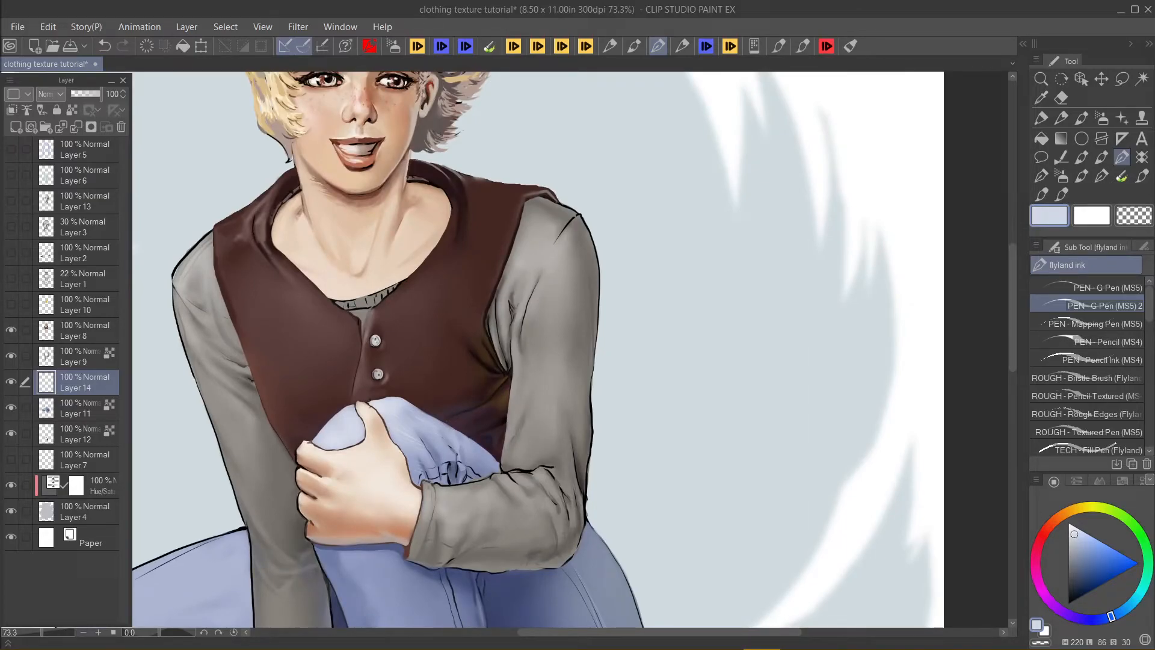
Step: Try light highlight strokes on the raised knee, undo the recent ones, resample blues from the jeans and switch to the transparent colour
mouse_move(417, 433)
left_mouse_down()
mouse_move(476, 454)
mouse_move(432, 464)
left_mouse_up()
key("ctrl+z")
key("ctrl+z")
key("ctrl+z")
key("ctrl+z")
left_click(419, 459, "alt")
left_click(395, 440, "alt")
left_click(1129, 217)
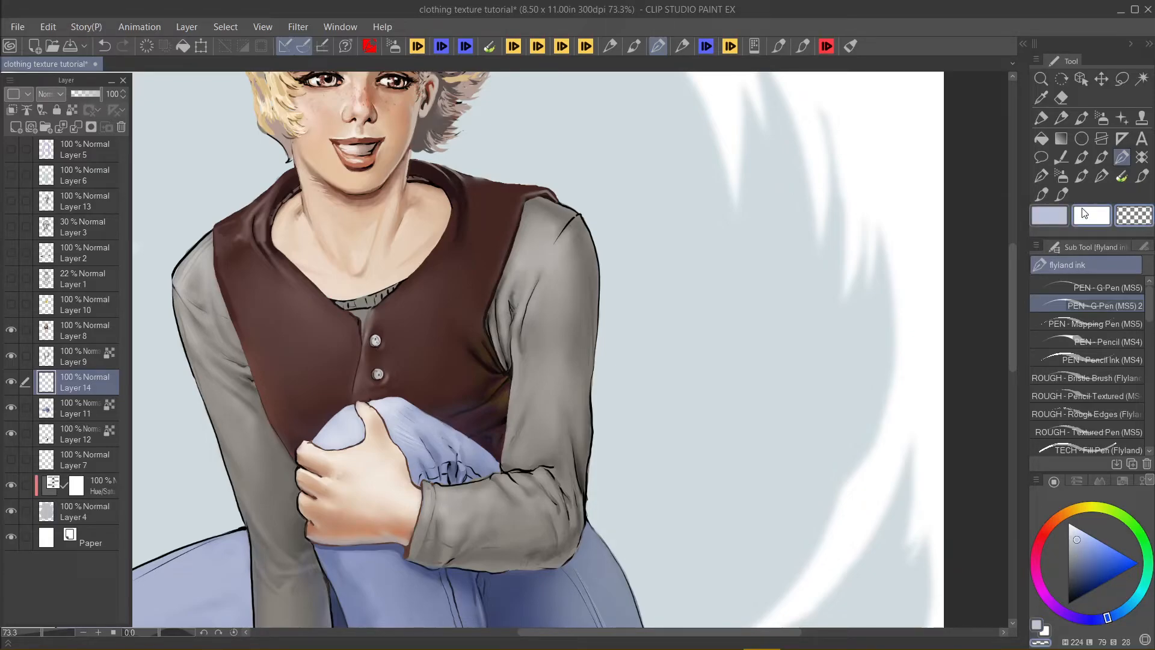
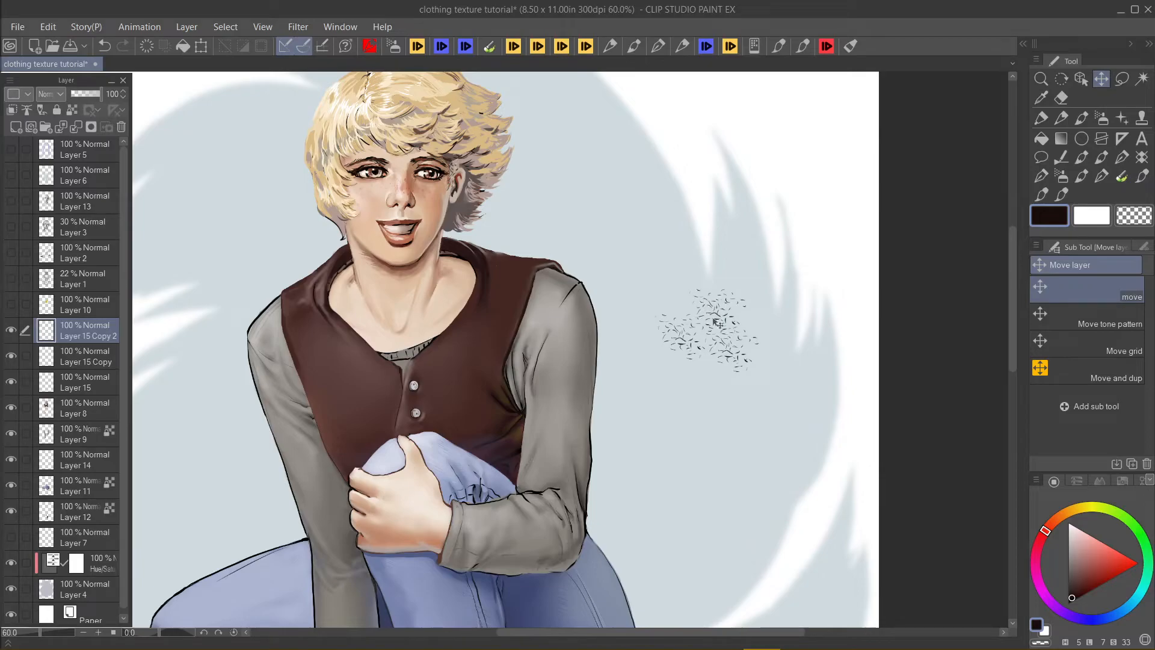
Step: Paste more copies of the small dark fleck texture and spread them around the cluster beside the figure
key("ctrl+v")
left_click_drag(709, 385, 686, 417)
key("ctrl+v")
left_click_drag(729, 362, 694, 373)
key("ctrl+v")
key("ctrl+v")
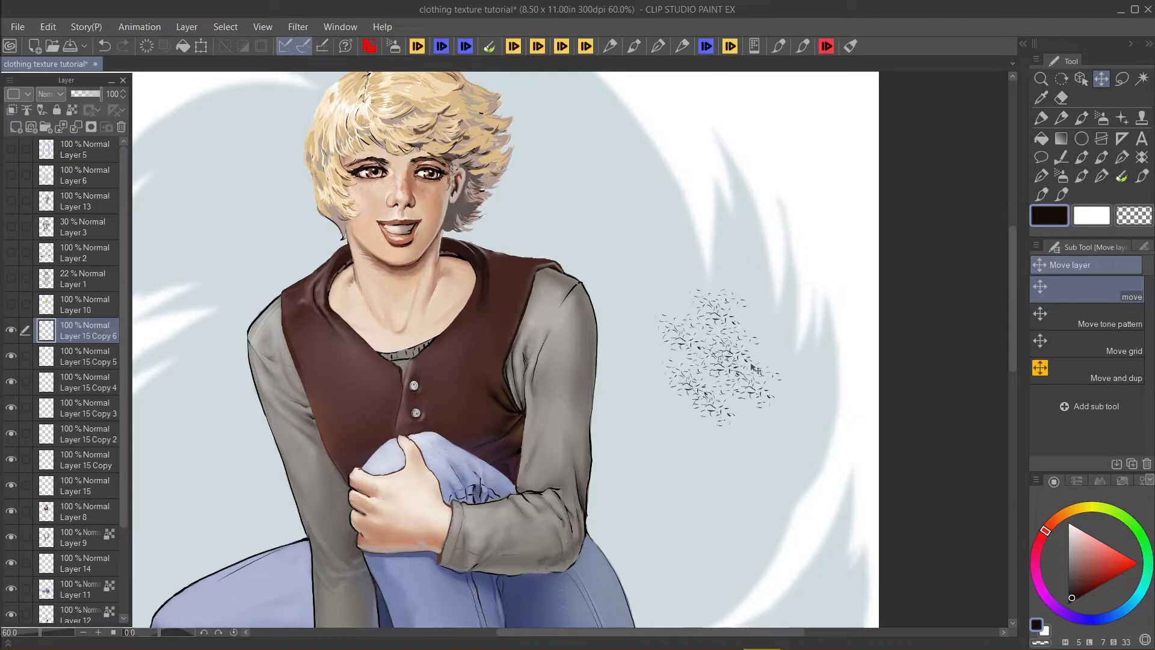
key("ctrl+v")
left_click_drag(770, 364, 829, 344)
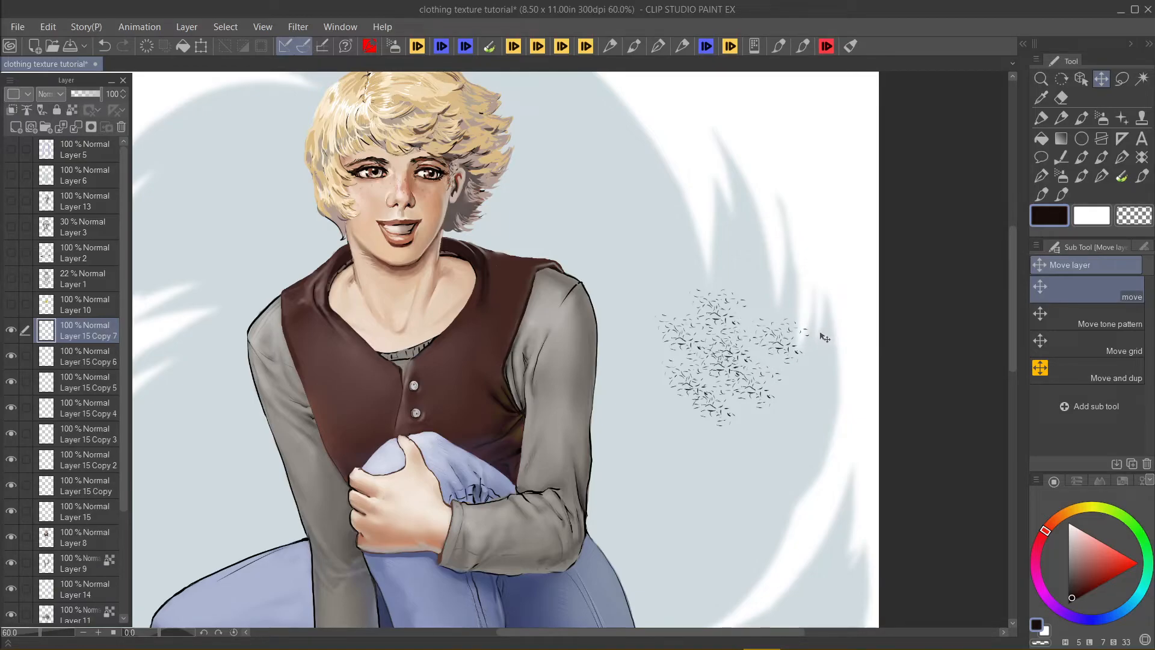
Step: Rotate the newest fleck texture copy, then paste one more copy and rotate it to vary the pattern
key("ctrl+t")
left_click_drag(822, 310, 784, 332)
left_click(746, 390)
key("ctrl+v")
key("ctrl+t")
left_click_drag(826, 382, 813, 373)
left_click(744, 415)
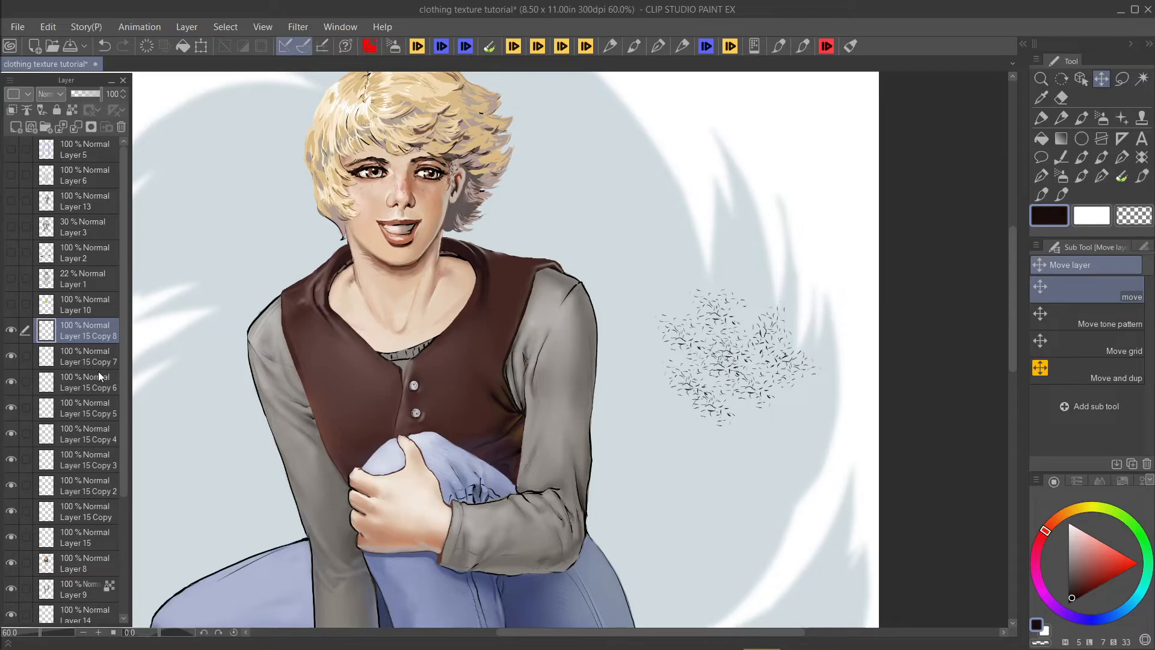
Step: Inspect the Move and dup sub tool's properties, including its Keep original image option
left_click(1083, 371)
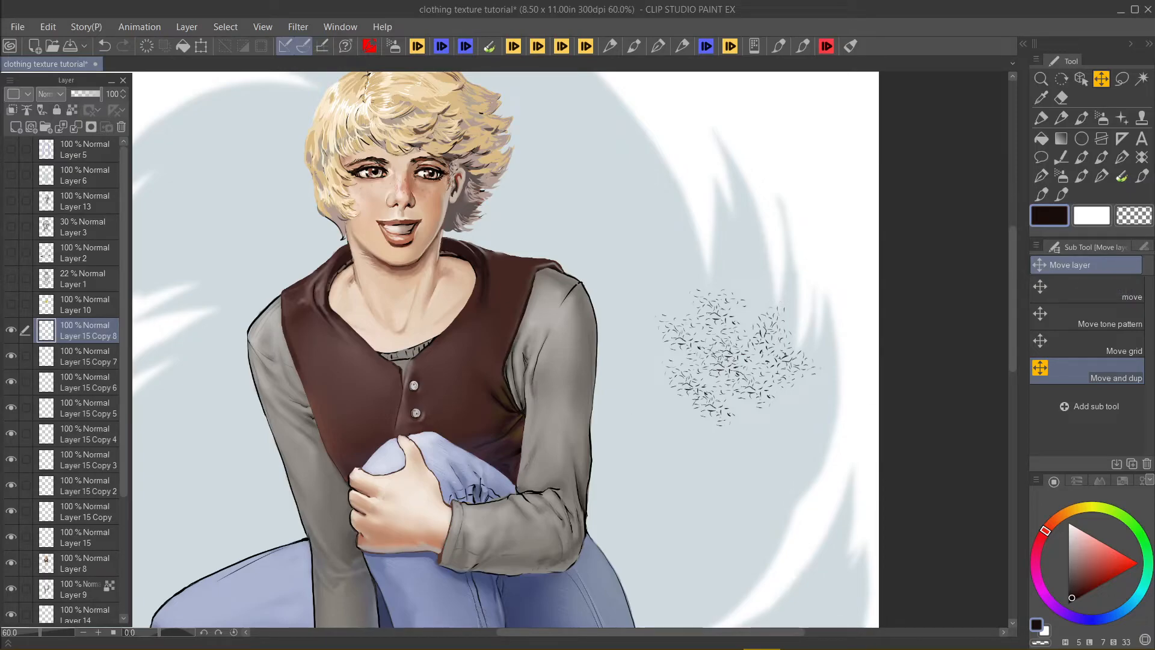
left_click_drag(662, 638, 771, 144)
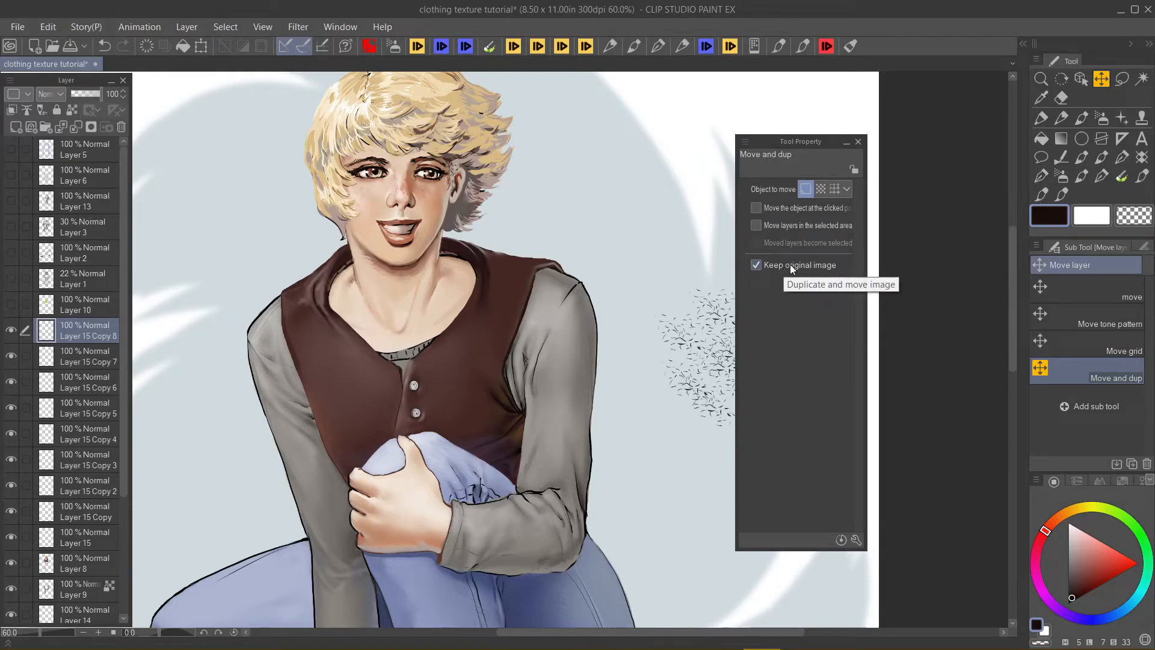
left_click_drag(800, 143, 375, 98)
left_click(432, 94)
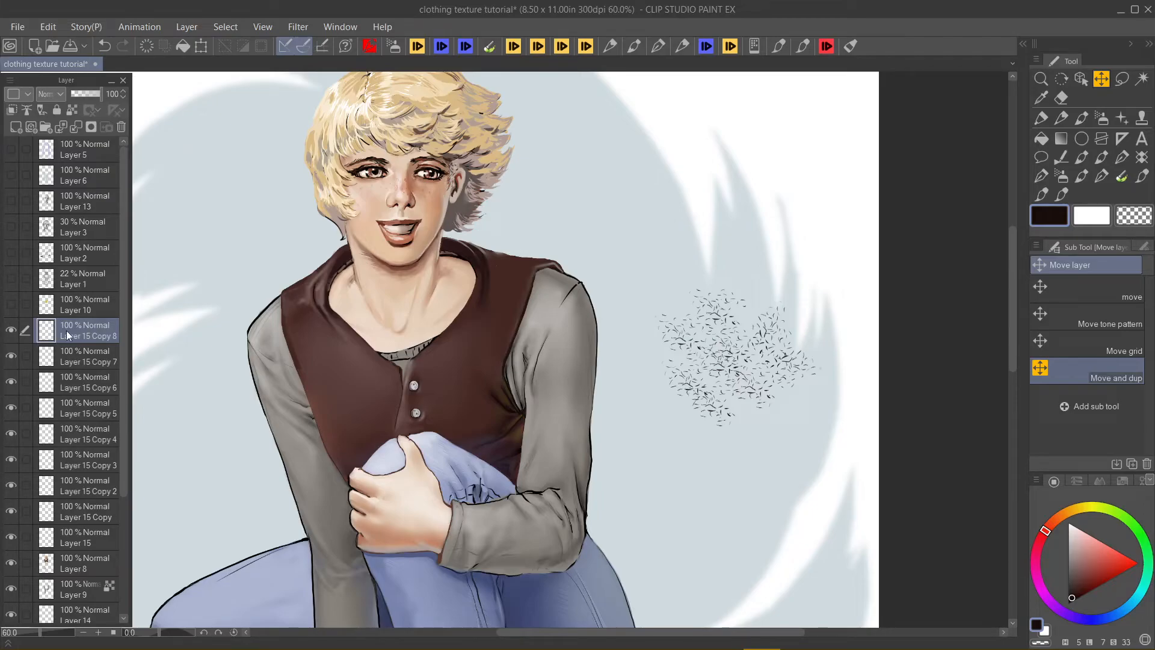
Step: Duplicate the move sub tool under the name move 2
left_click(1059, 287)
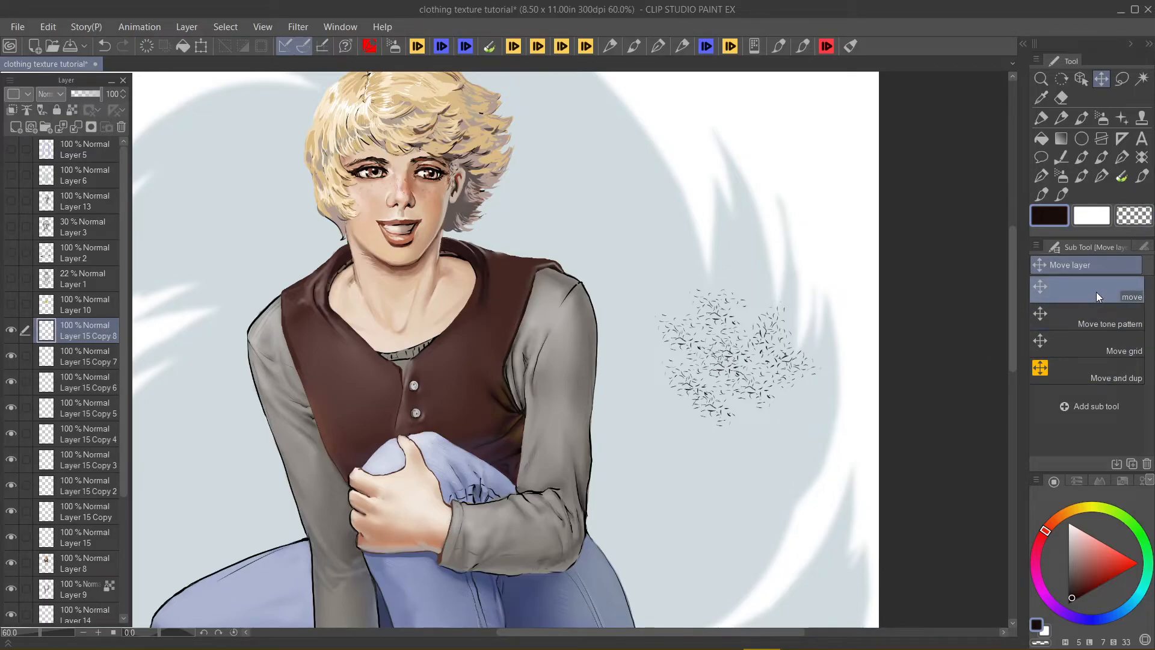
right_click(1075, 293)
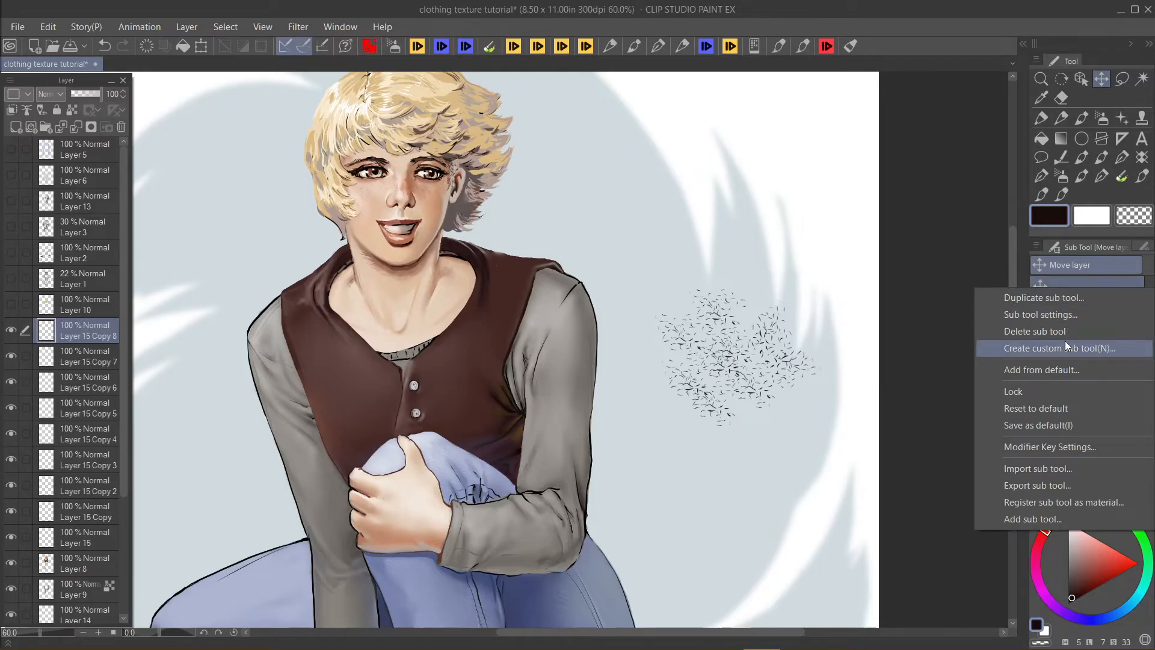
left_click(1056, 301)
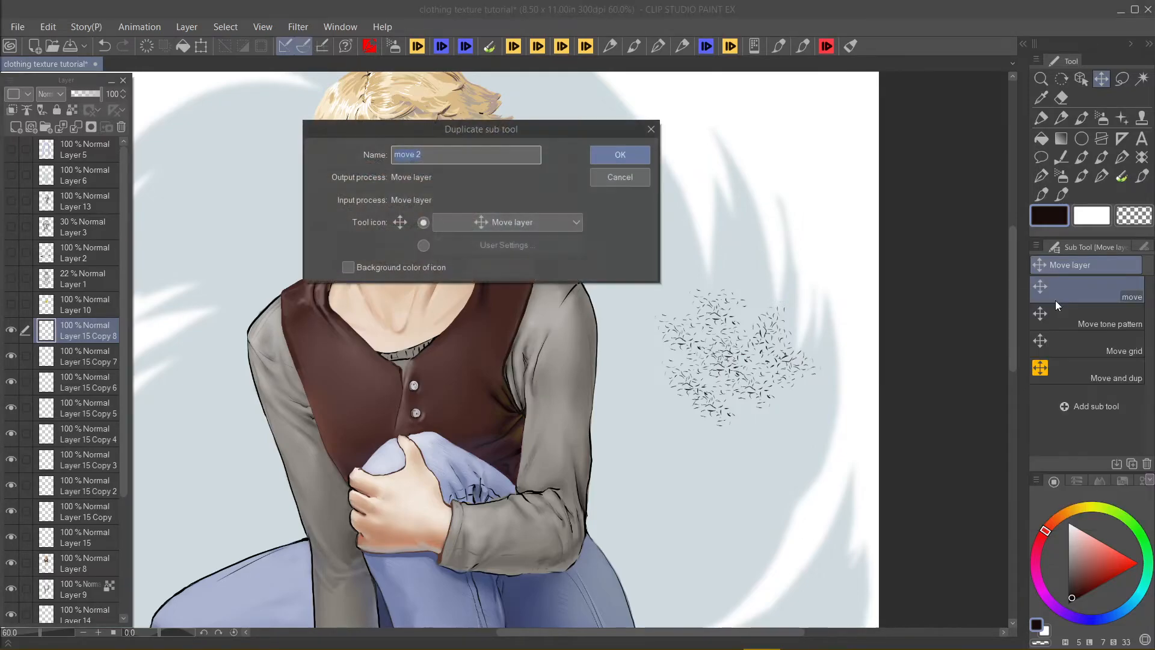
left_click(611, 151)
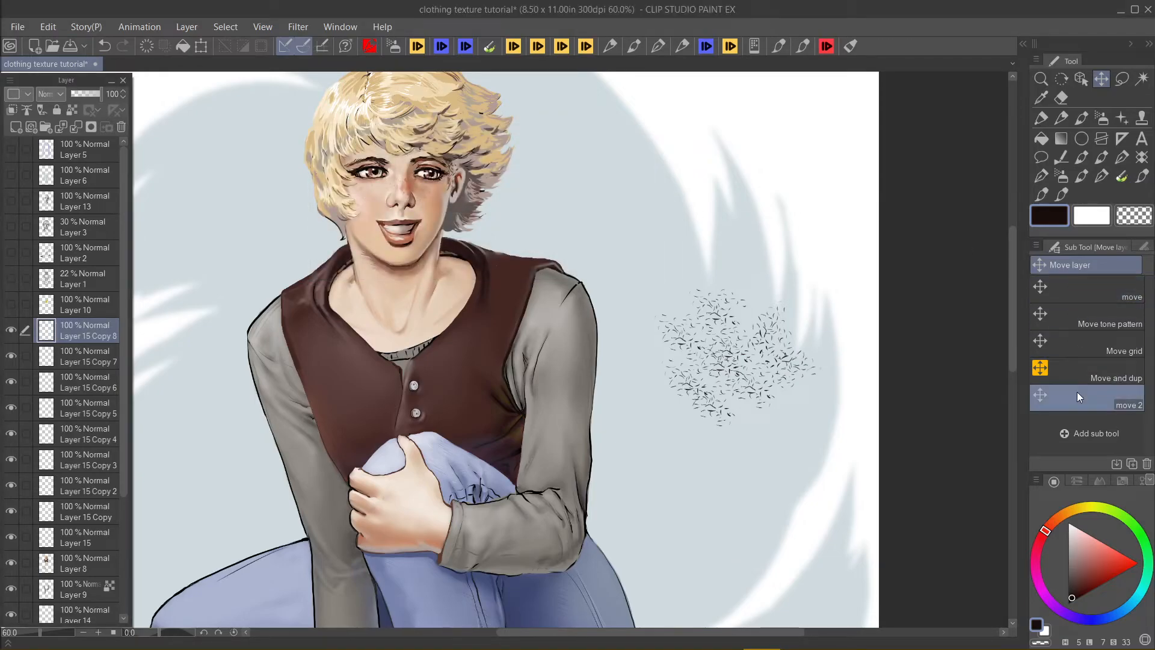
Step: Assign the Alt modifier of the move 2 sub tool to Tool aux. operation with Keep original image enabled
right_click(1078, 394)
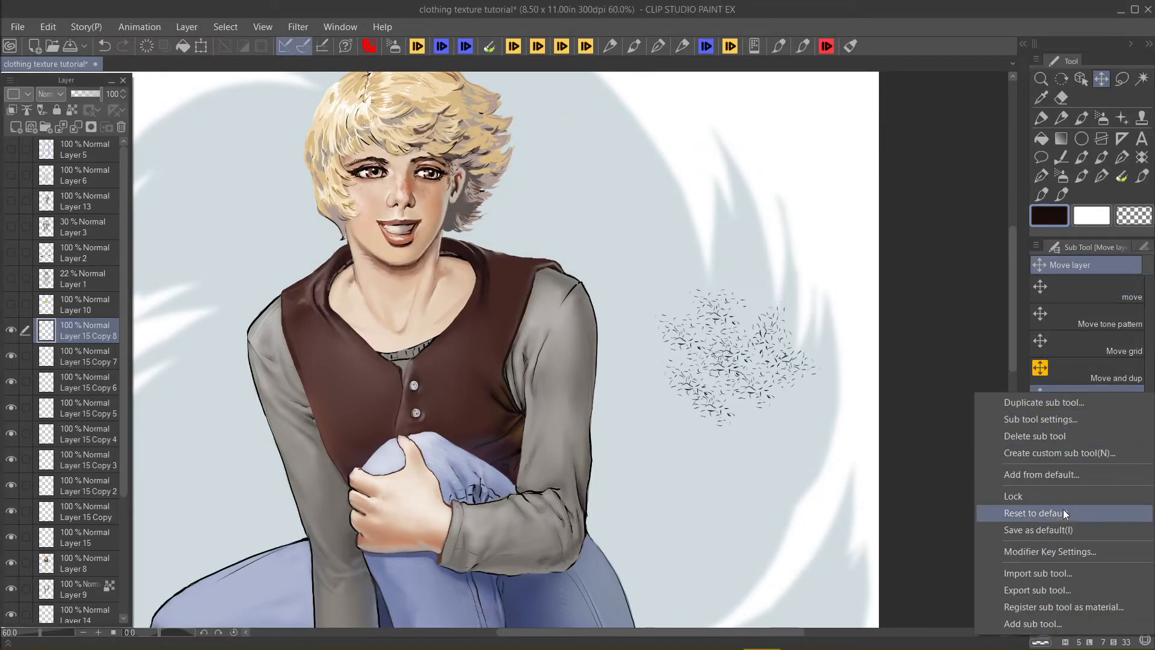
left_click(1059, 554)
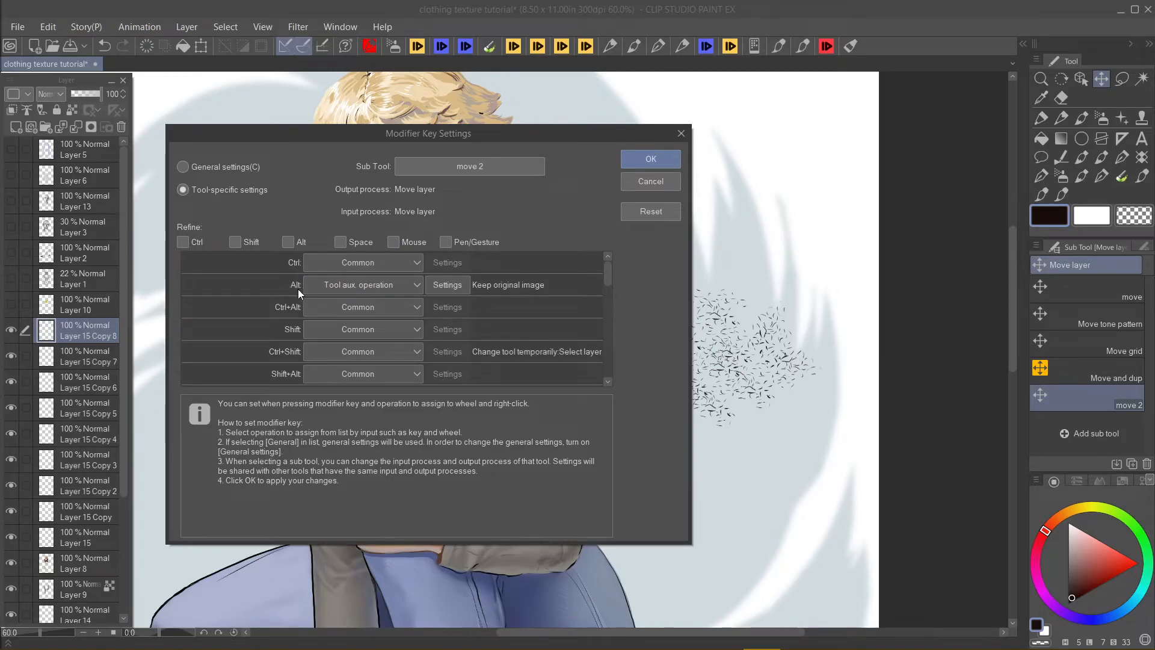
left_click(315, 284)
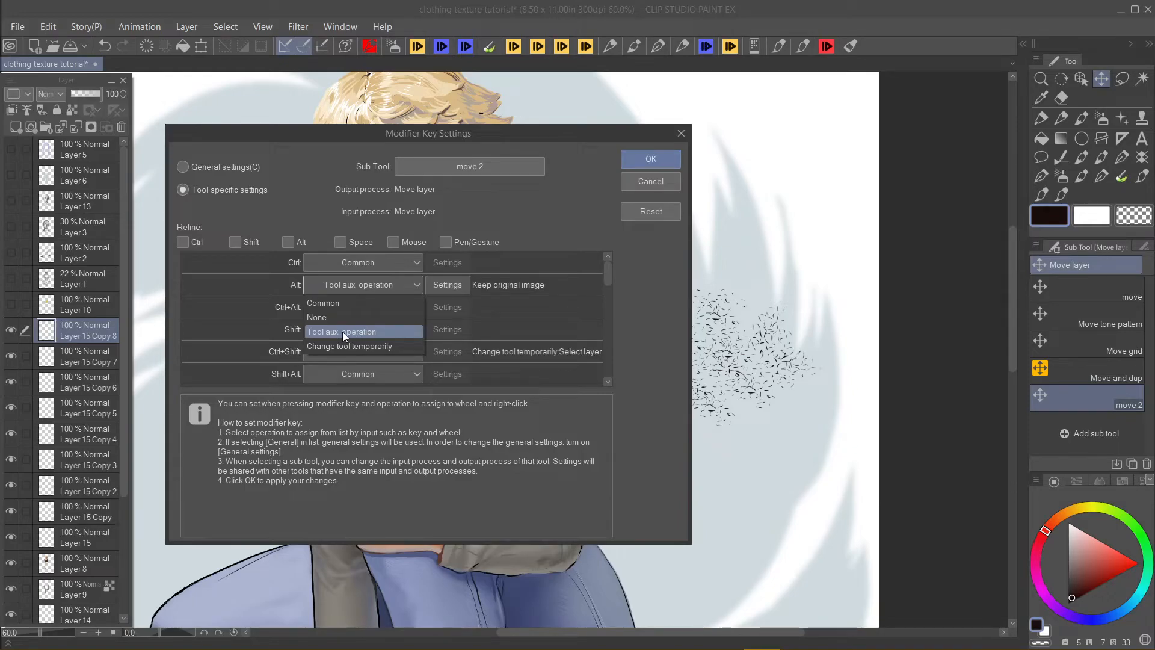
left_click(369, 332)
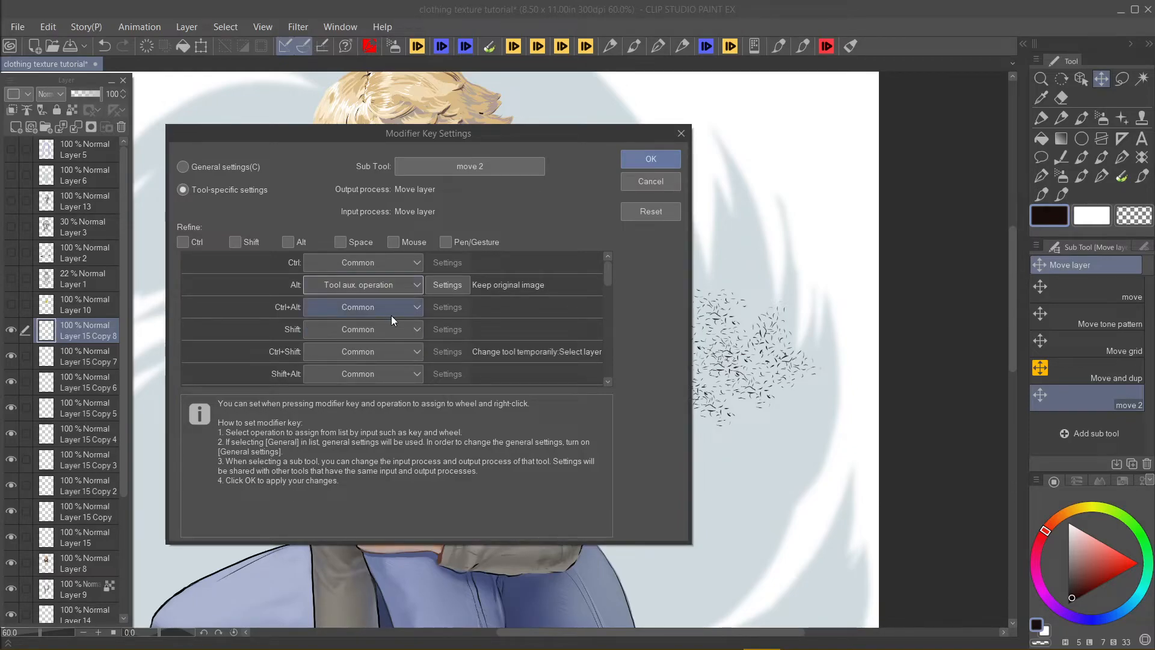
left_click(449, 283)
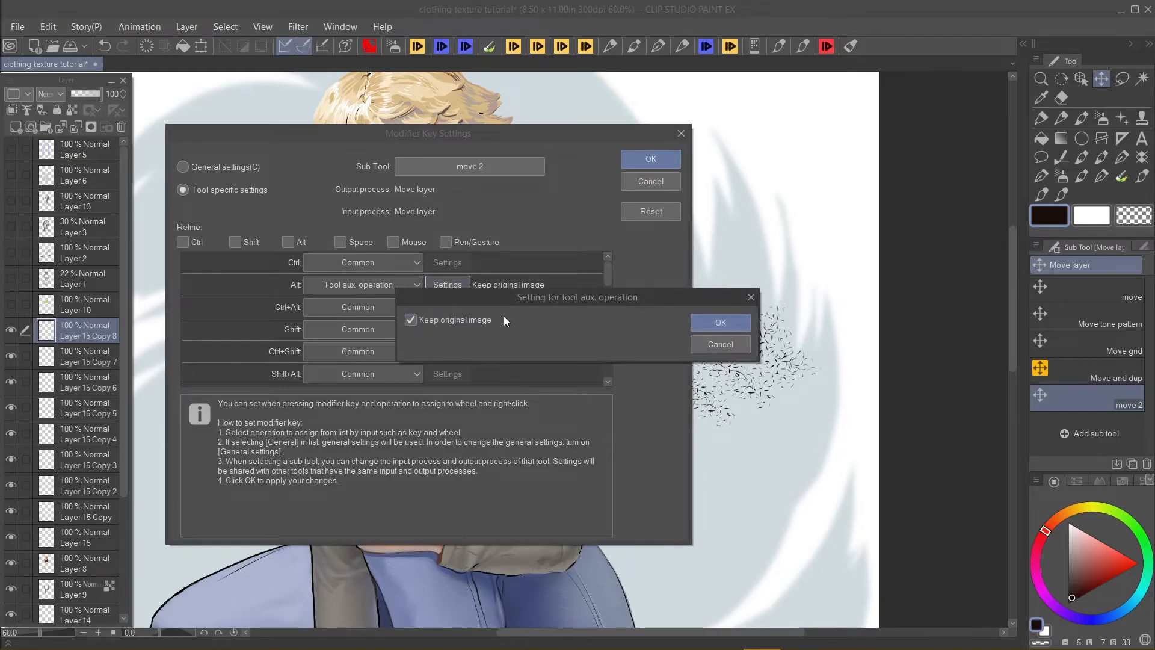
left_click(710, 320)
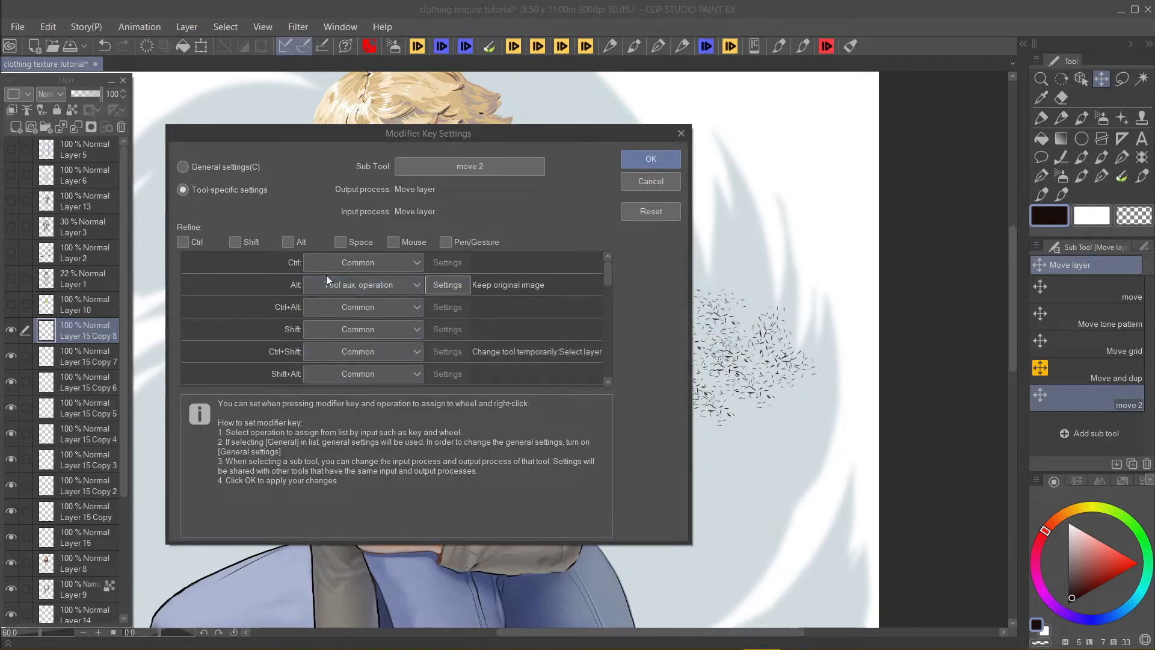
left_click(651, 160)
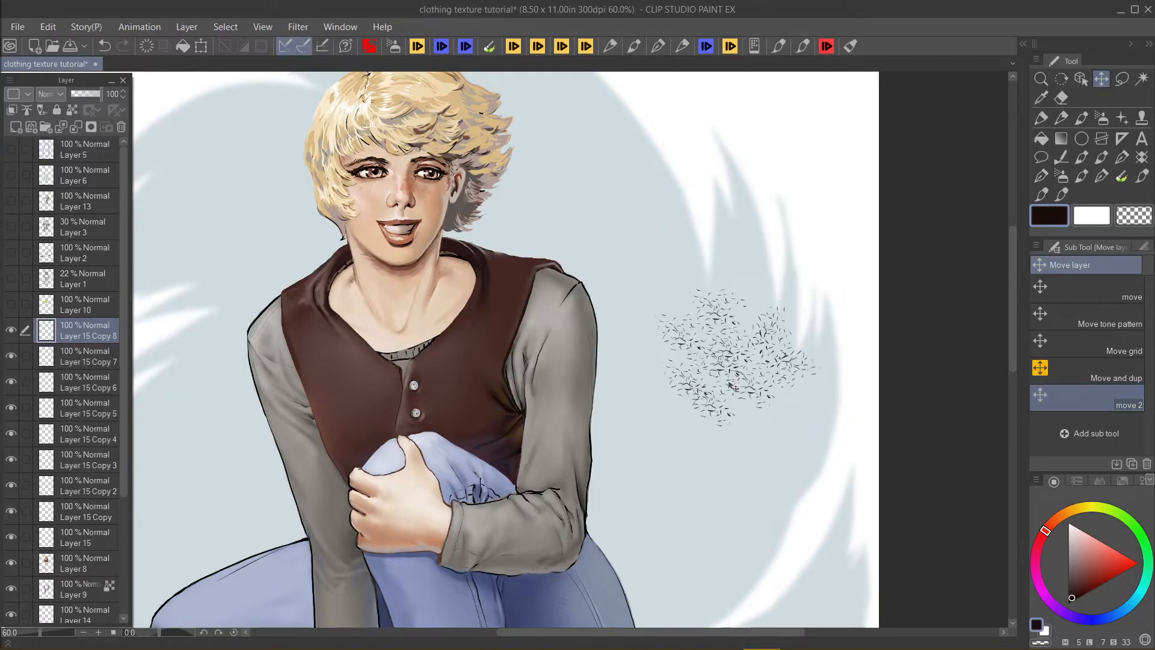
Step: Move the newest fleck copy to the top of the cluster and add two duplicates, at its upper right and upper left
left_click_drag(730, 385, 719, 417)
left_click_drag(718, 417, 723, 291)
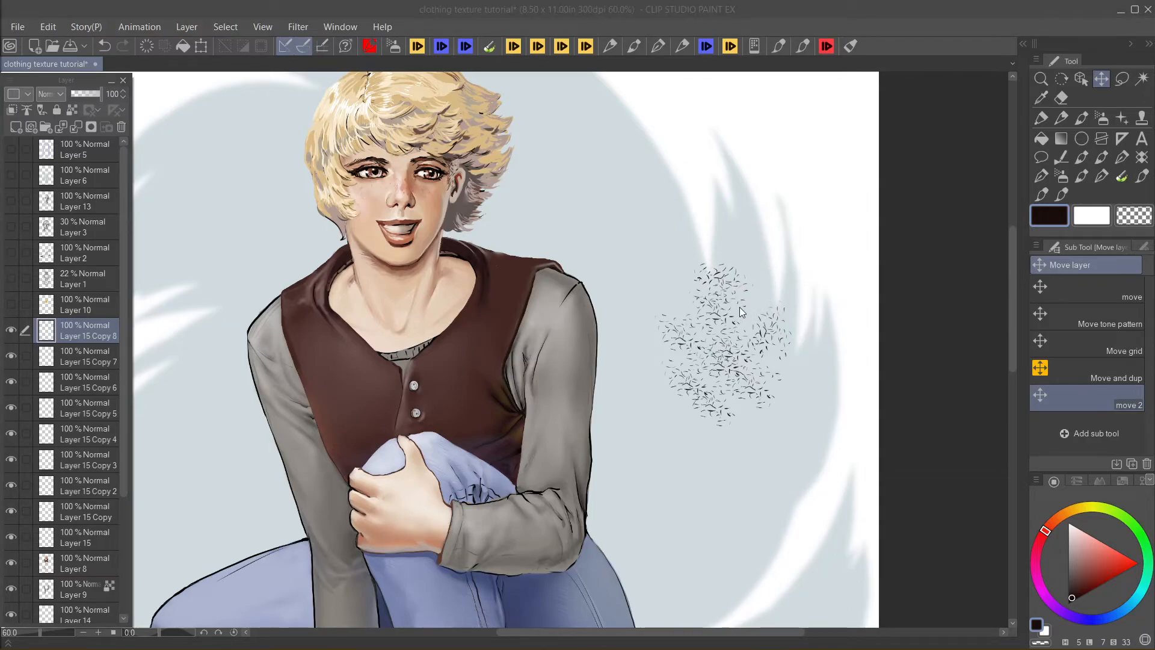
key("ctrl+v")
left_click_drag(749, 311, 781, 318)
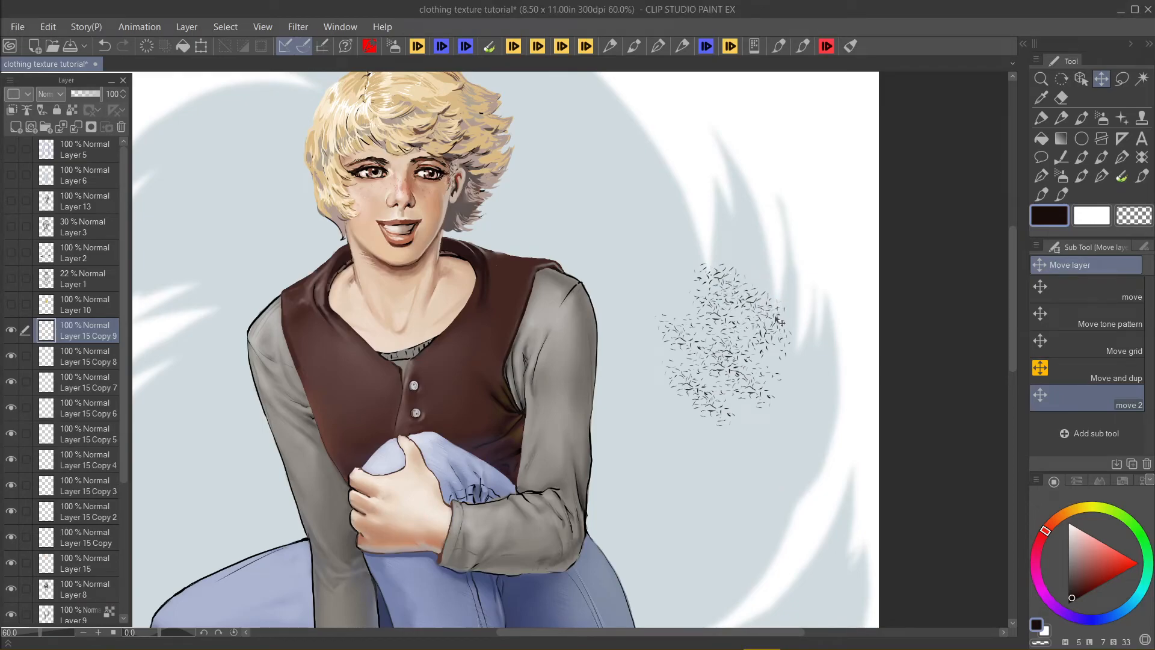
key("ctrl+v")
left_click_drag(678, 298, 598, 311)
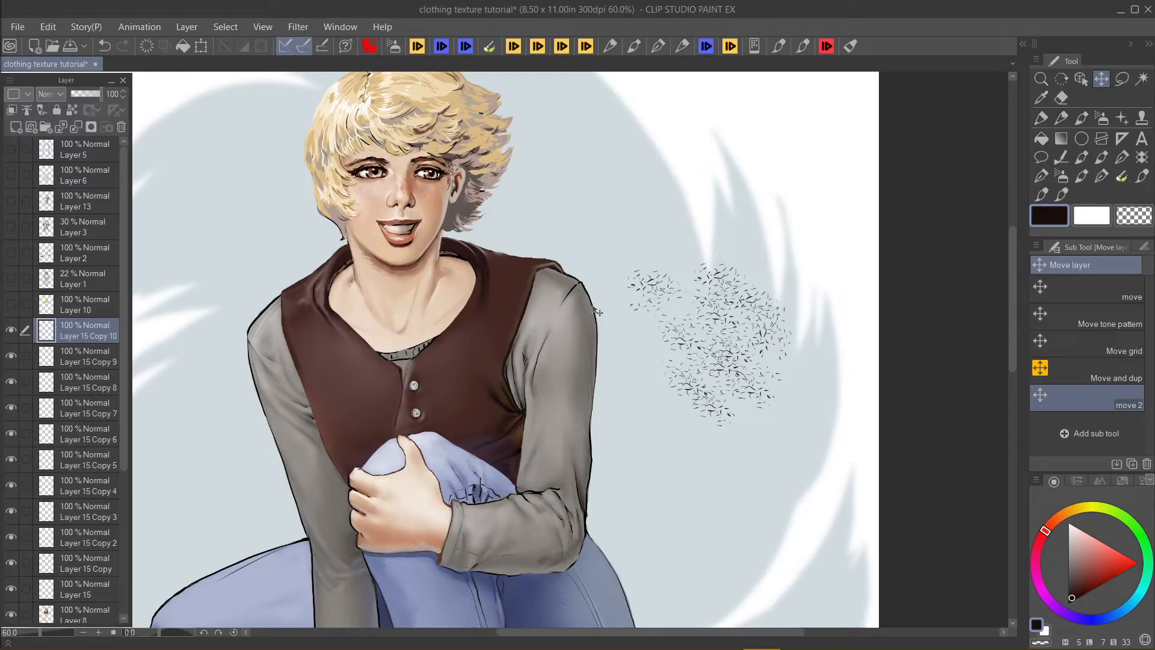
Step: Rotate the newest fleck copy and fit it into the gap at the cluster's upper left
key("ctrl+t")
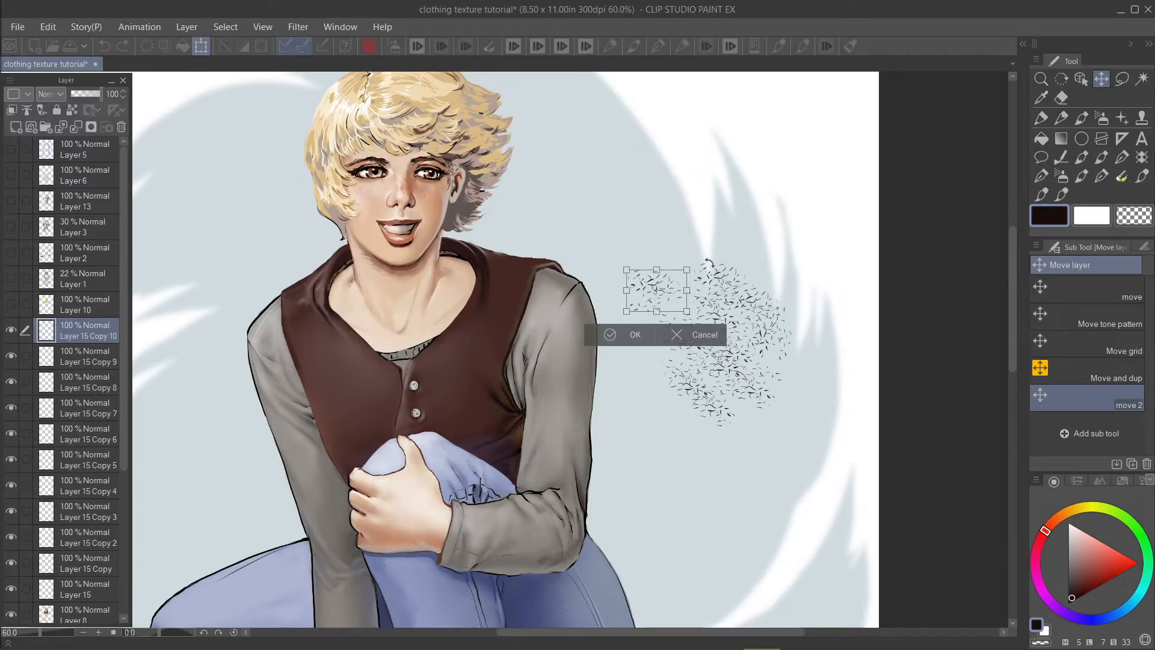
left_click_drag(700, 271, 660, 245)
left_click_drag(666, 290, 686, 300)
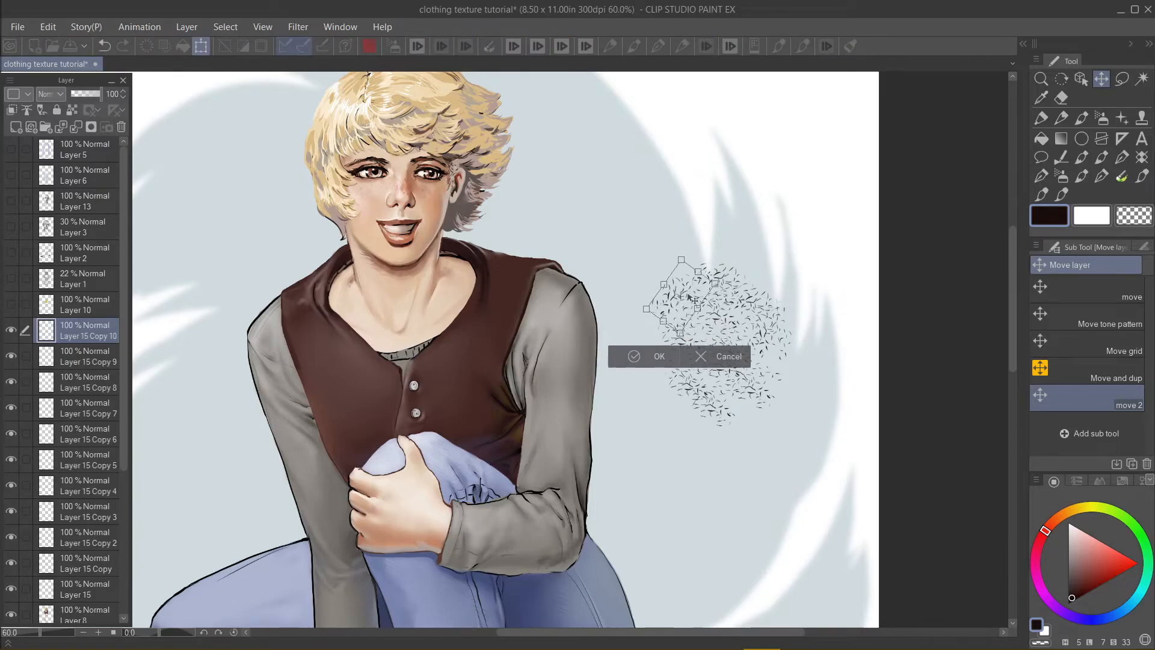
left_click(638, 355)
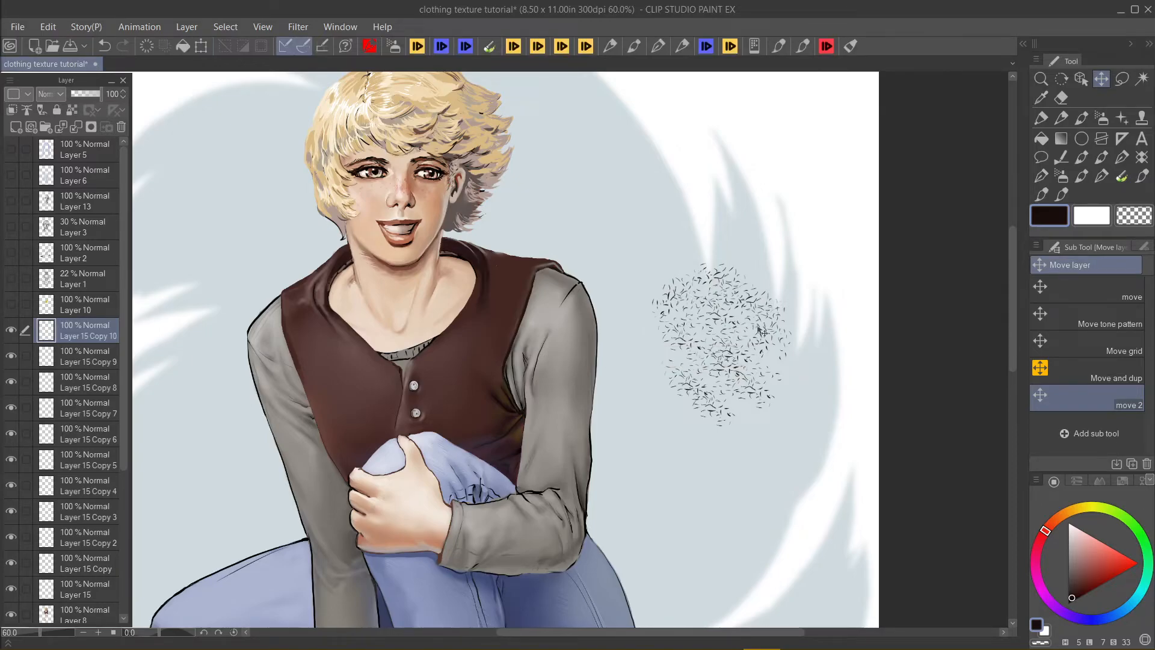
Step: Merge all the fleck copy layers down into Layer 15, toggling its visibility to check the combined texture
left_click(77, 127)
left_click(77, 128)
left_click(75, 128)
left_click(76, 128)
left_click(76, 128)
left_click(12, 330)
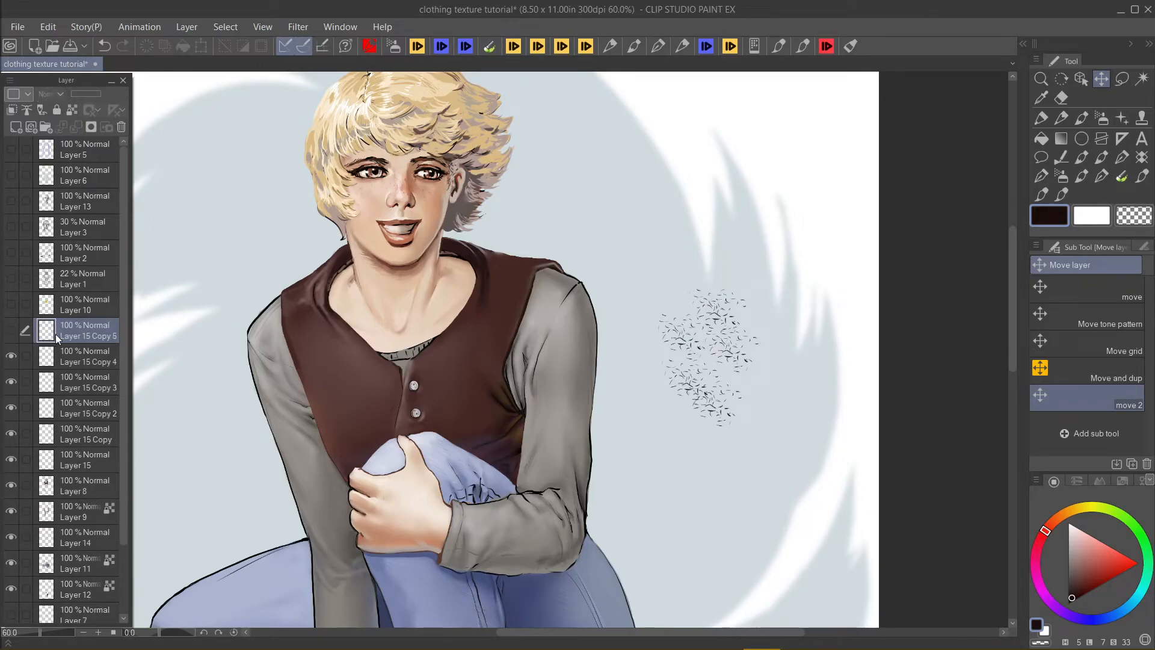
left_click(12, 330)
left_click(75, 127)
left_click(10, 331)
left_click(10, 331)
left_click(76, 127)
left_click(75, 127)
left_click(75, 127)
left_click(75, 126)
left_click(11, 330)
left_click(11, 331)
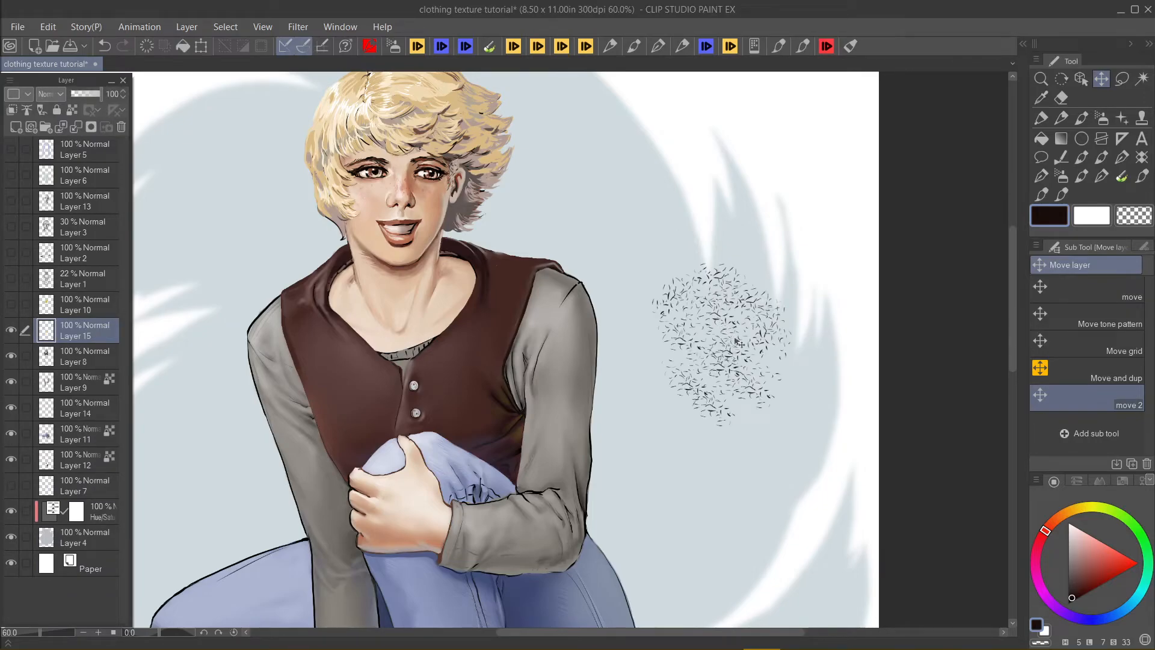
Step: Duplicate the merged fleck patch below, to the right and to the left, rotating the last copy to vary the pattern
left_click_drag(738, 342, 744, 475)
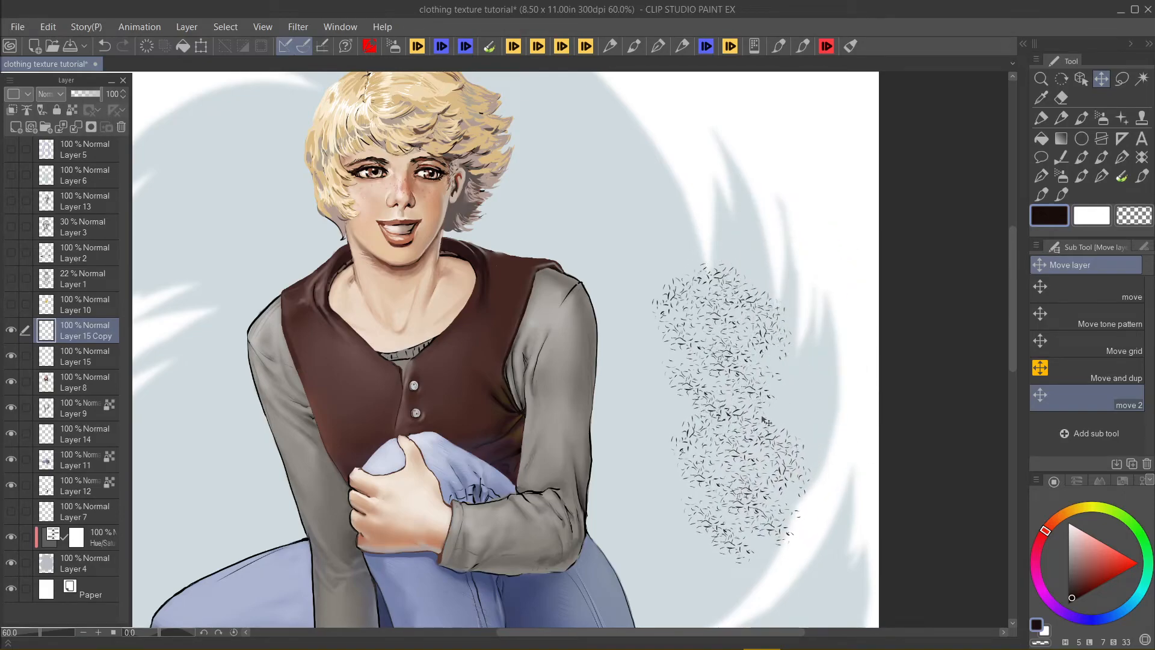
left_click_drag(753, 427, 820, 320)
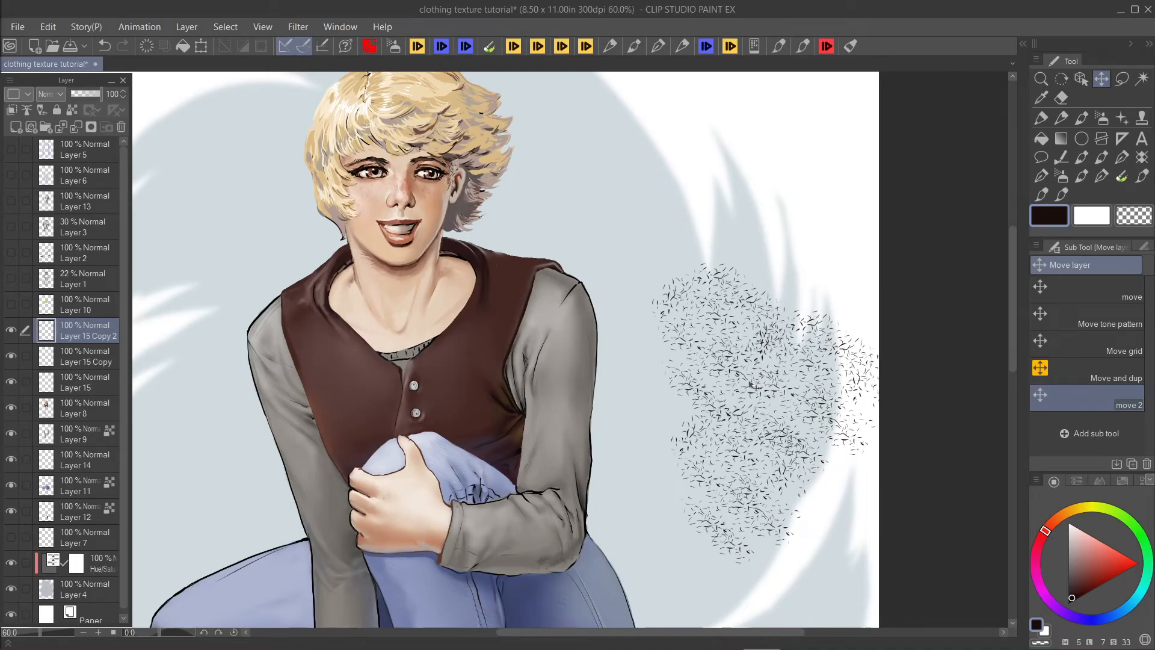
left_click_drag(754, 386, 626, 402)
key("ctrl+t")
left_click_drag(739, 355, 736, 423)
left_click_drag(710, 389, 725, 337)
left_click_drag(673, 385, 665, 435)
left_click(584, 533)
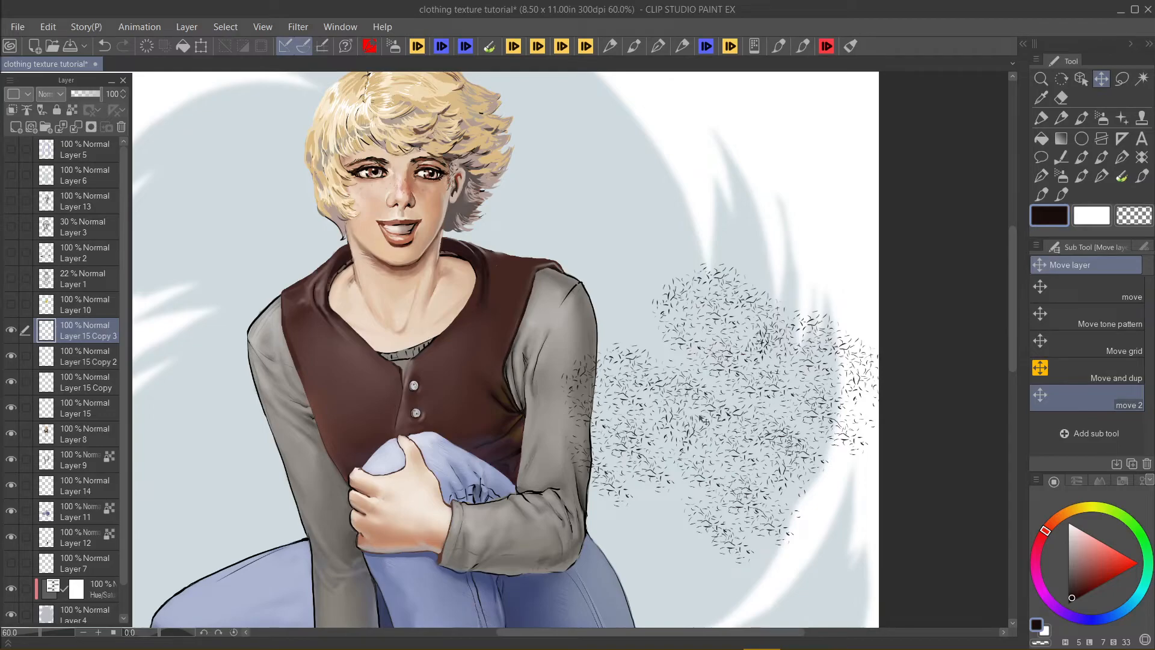
Step: Merge the enlarged fleck copies into Layer 15 and move the combined texture over the figure's vest
left_click(72, 127)
left_click(72, 127)
left_click(72, 127)
left_click(11, 330)
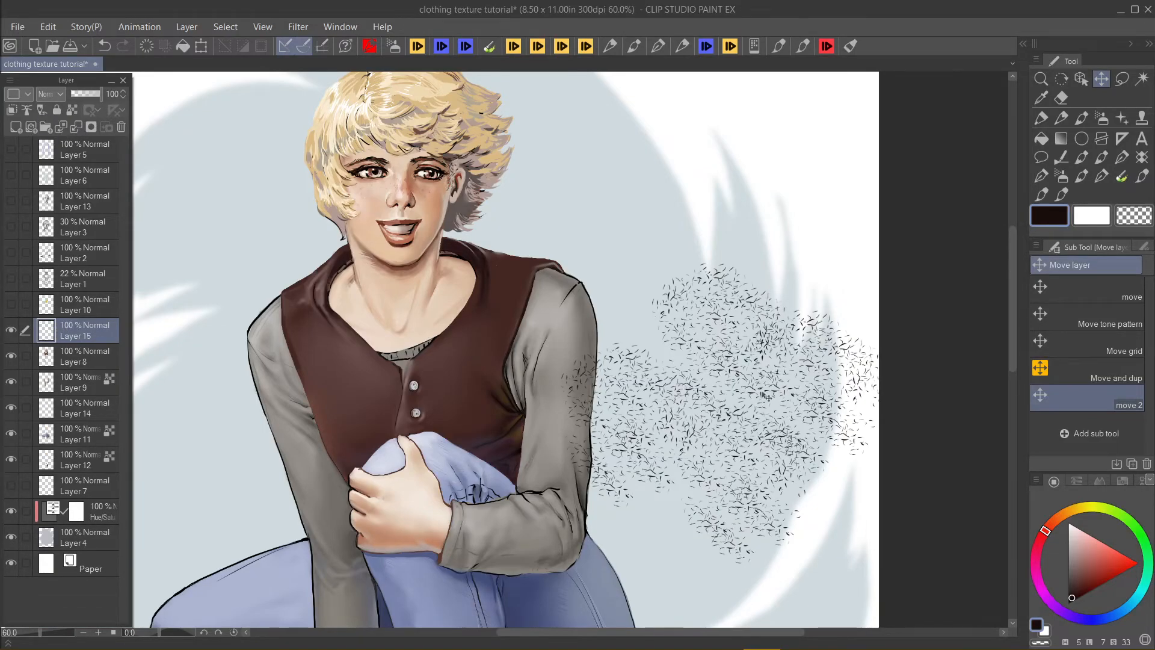
left_click_drag(756, 410, 444, 382)
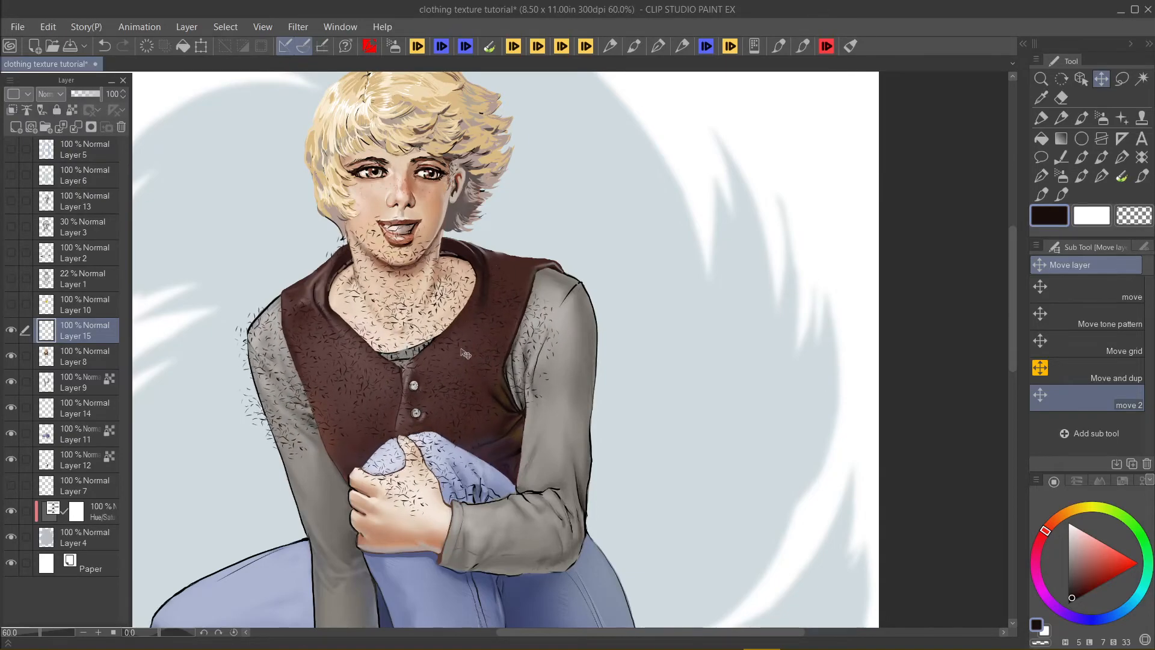
Step: Check what Layer 8 holds by toggling its visibility, and hide the fleck texture on Layer 15 with Layer 8 selected
left_click(85, 357)
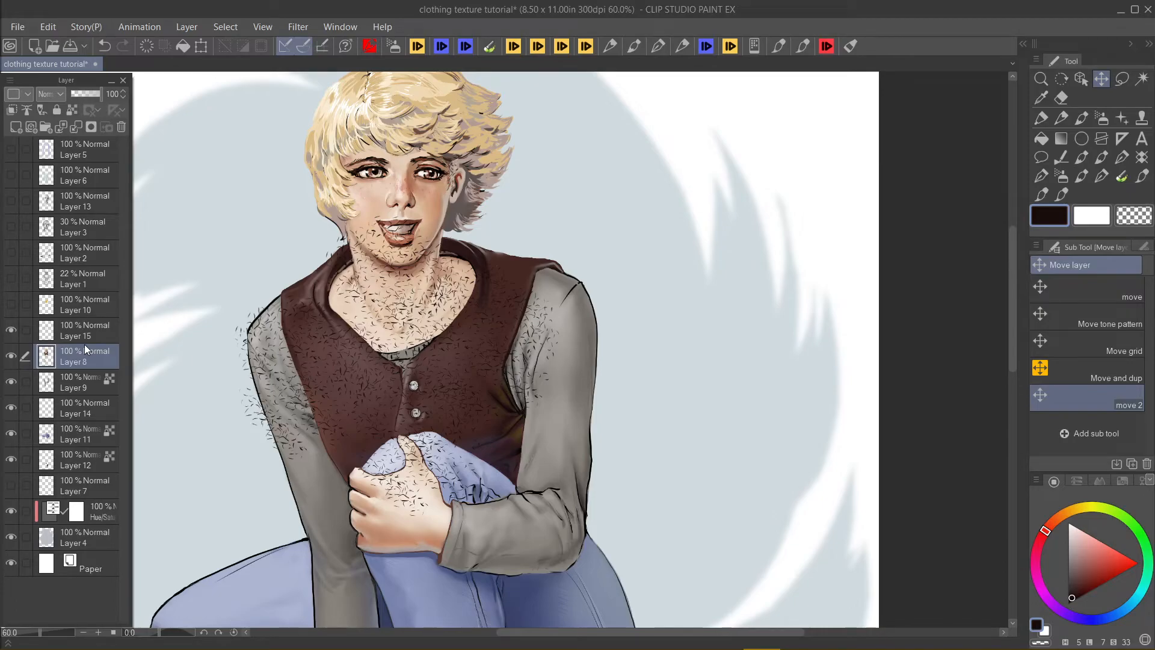
left_click(88, 387)
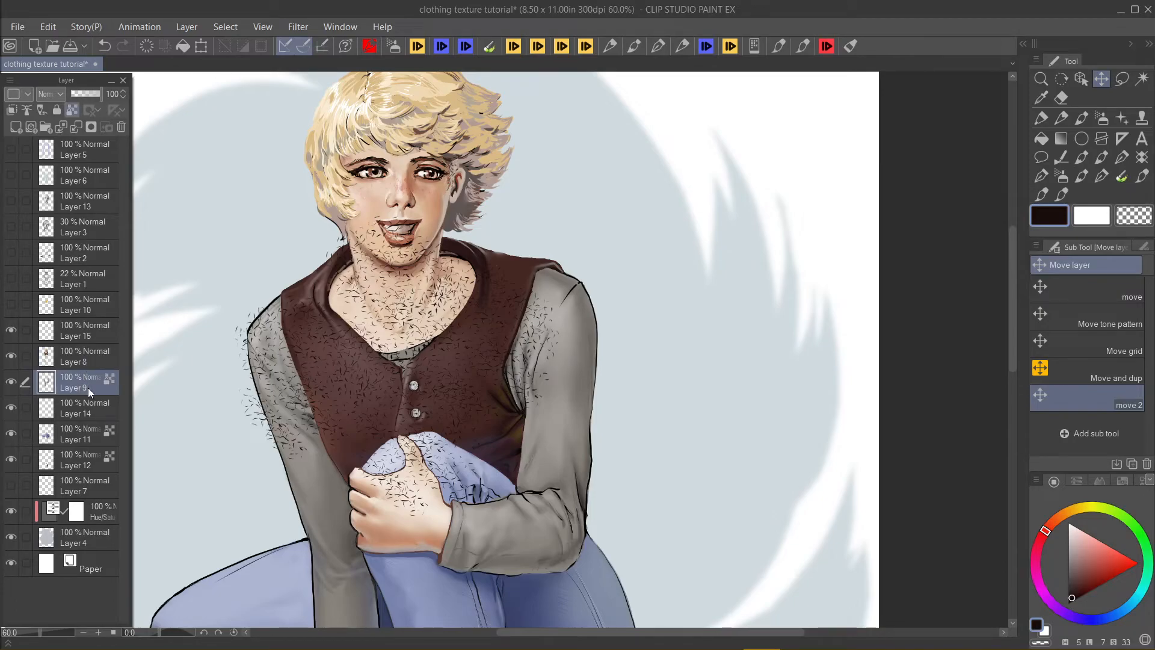
left_click(11, 356)
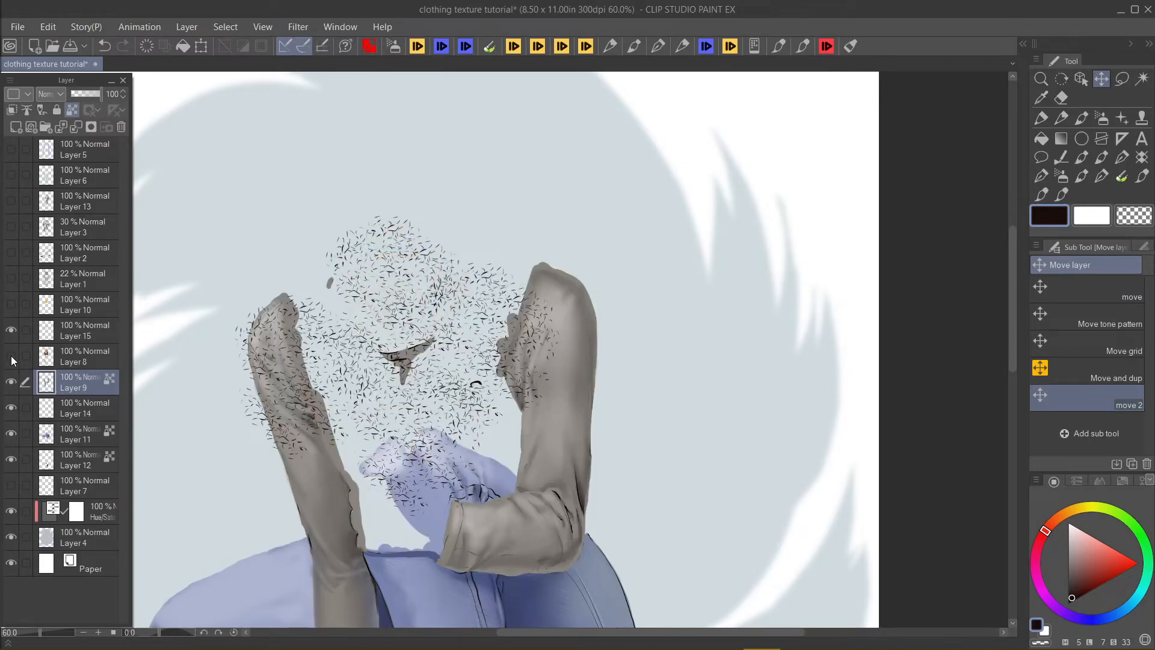
left_click(11, 356)
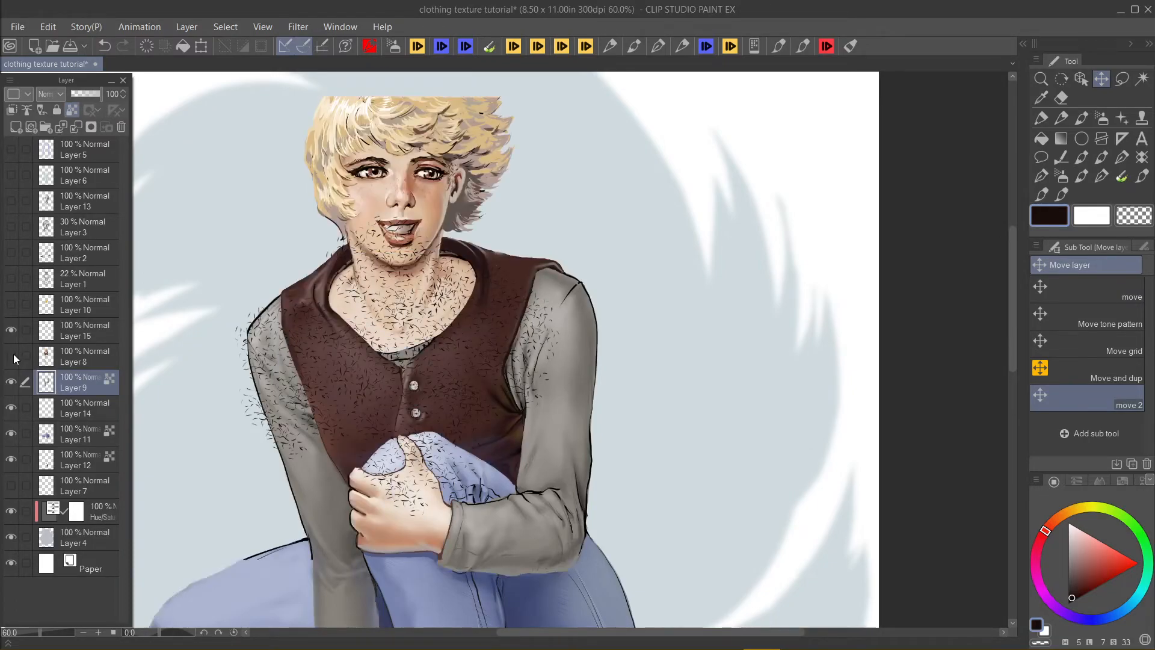
left_click(13, 356)
left_click(14, 356)
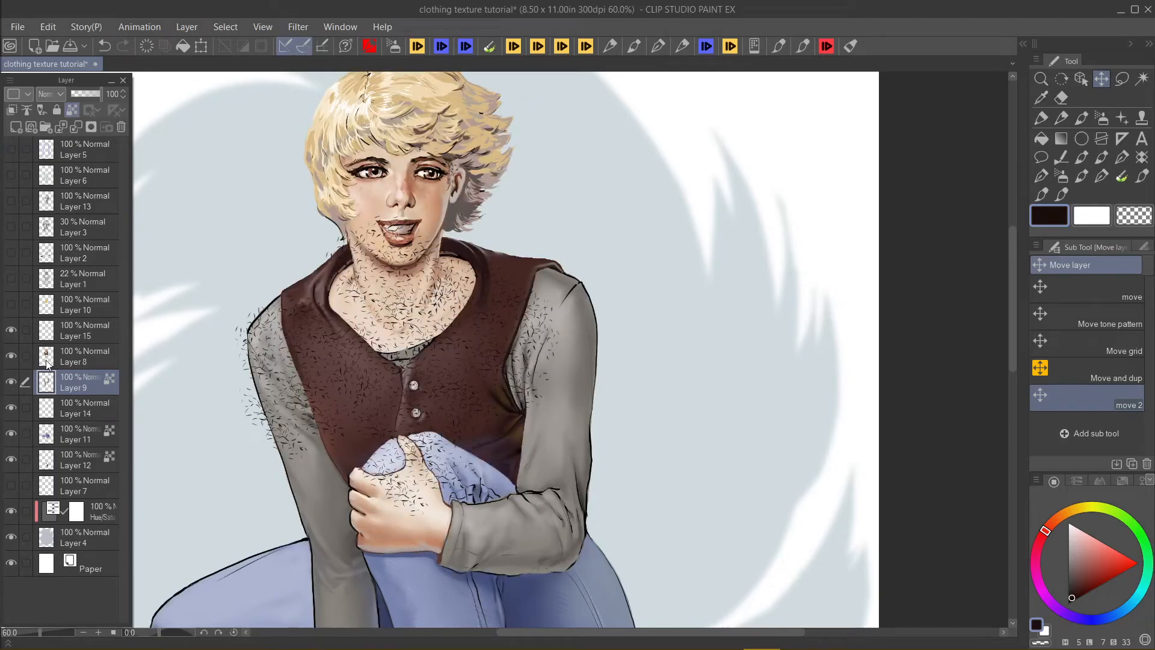
left_click(14, 356)
left_click(52, 357)
left_click(13, 355)
left_click(15, 355)
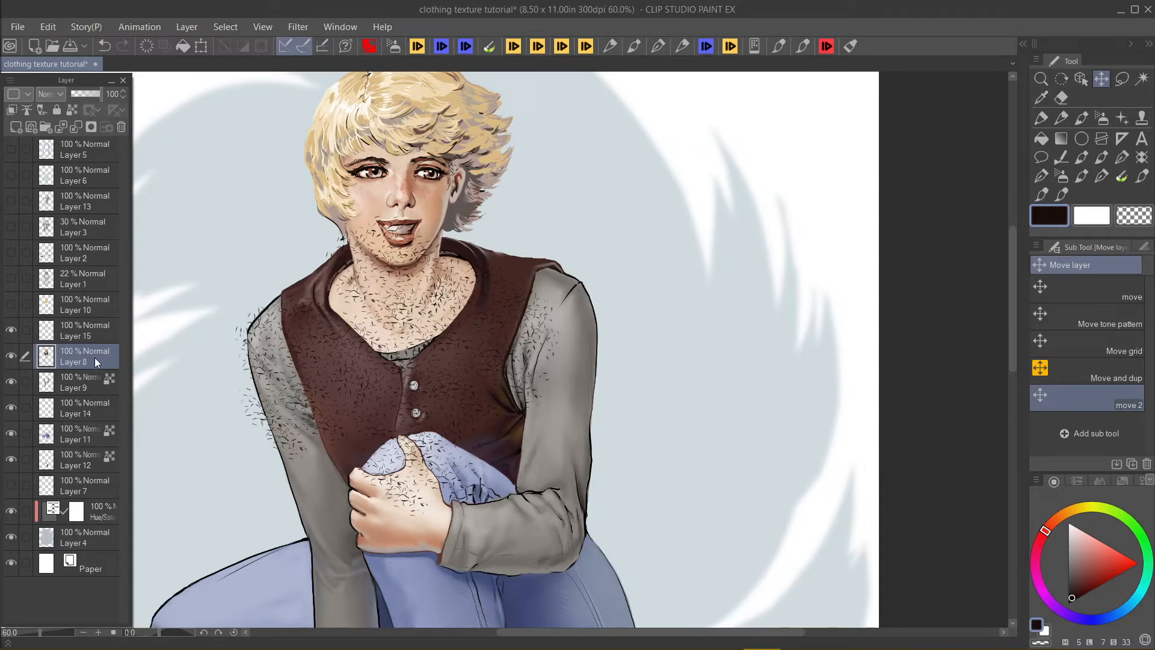
left_click(11, 329)
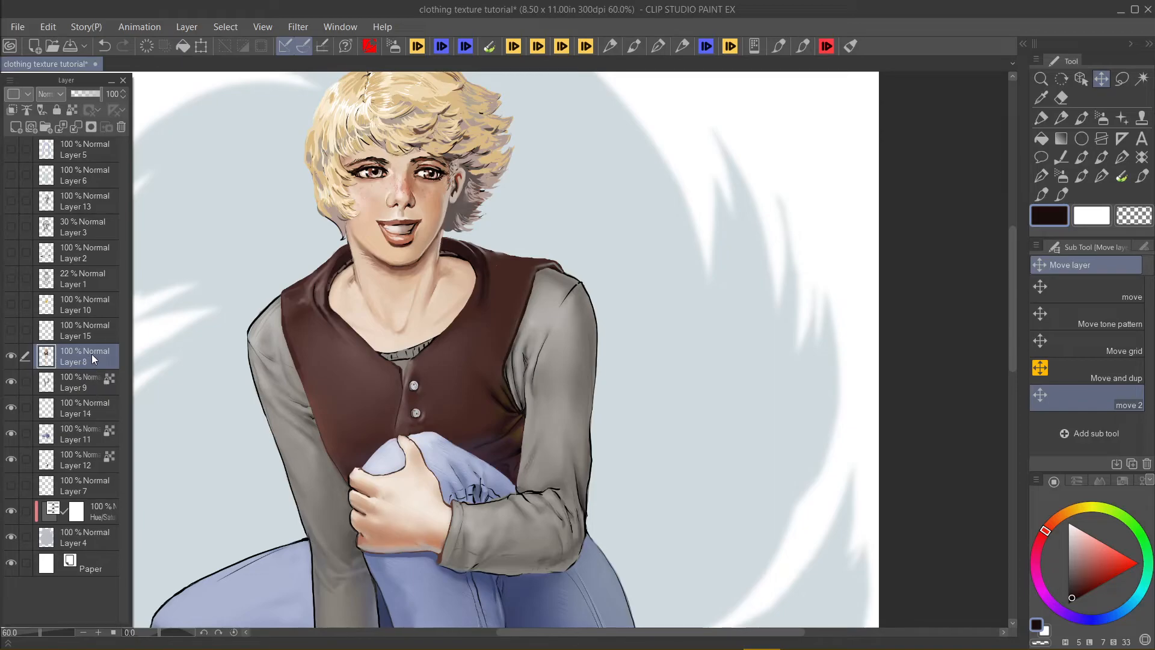
left_click(225, 28)
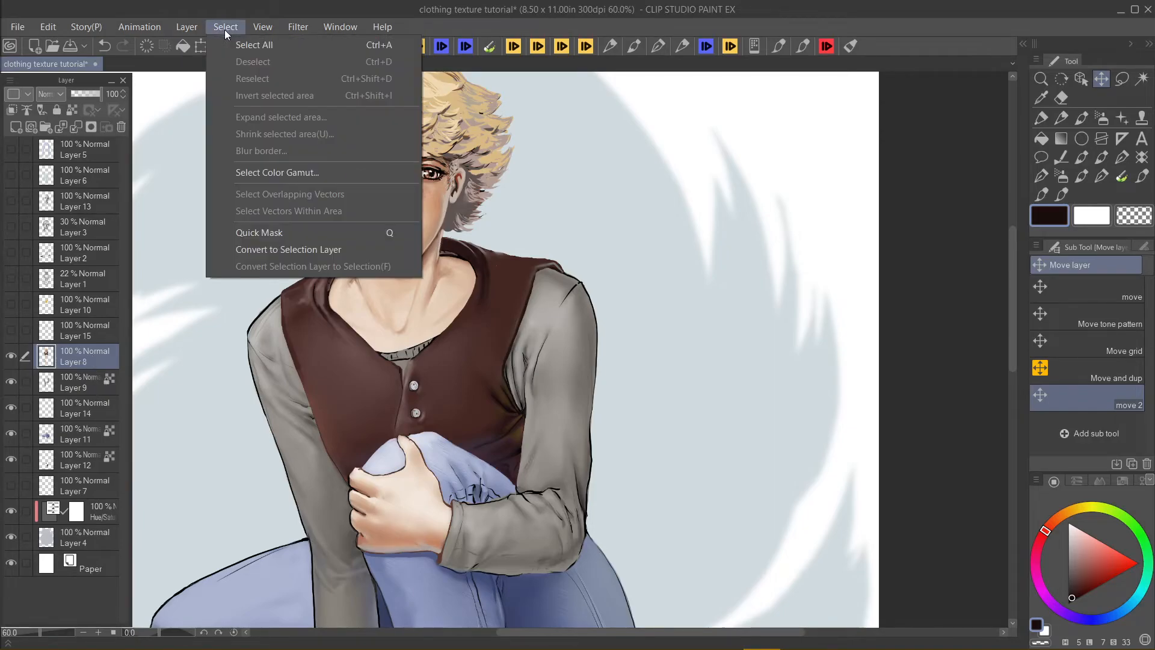
left_click(340, 249)
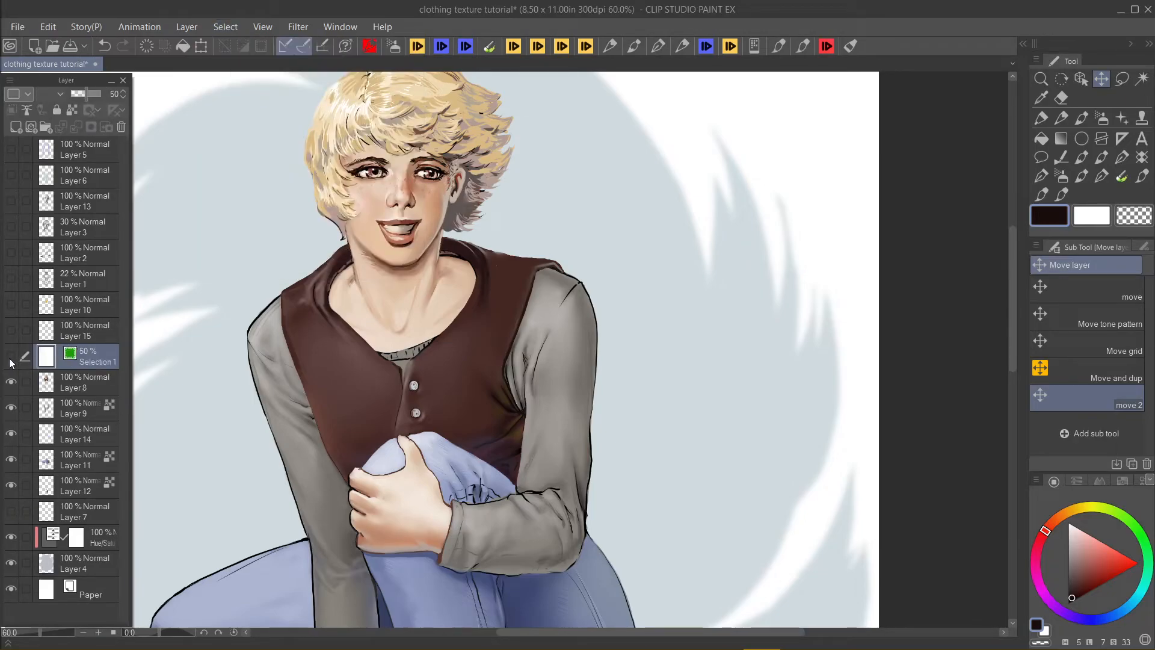
key("ctrl+z")
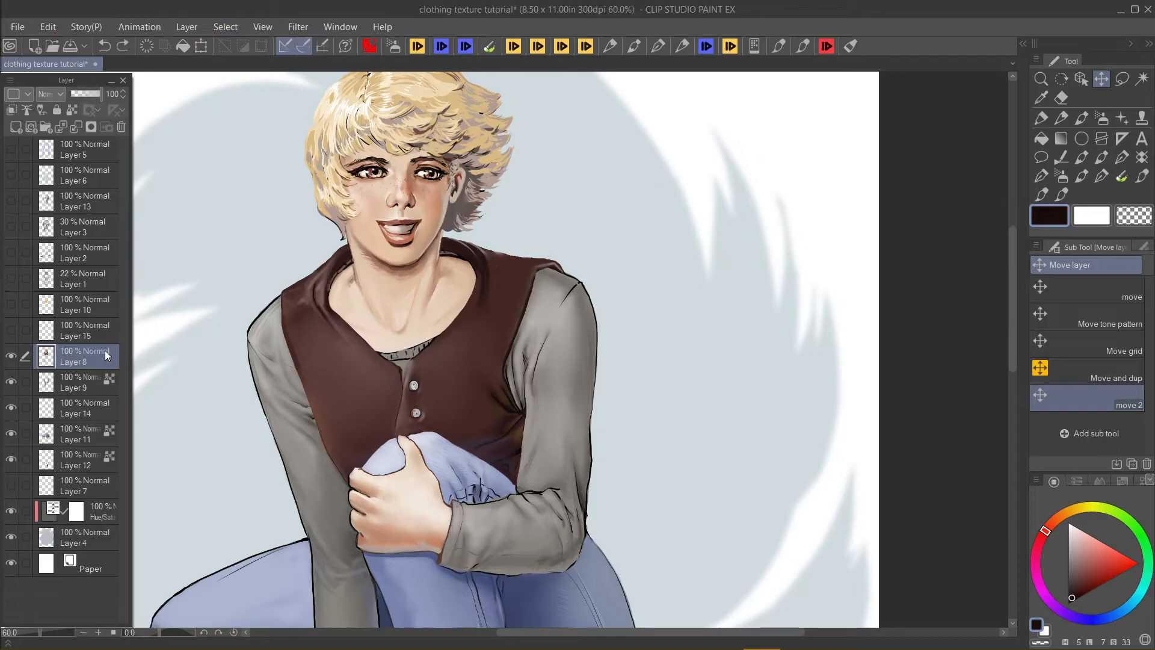
Step: Select the painted contents of Layer 8 and convert that selection to a selection layer
left_click(46, 357, "ctrl")
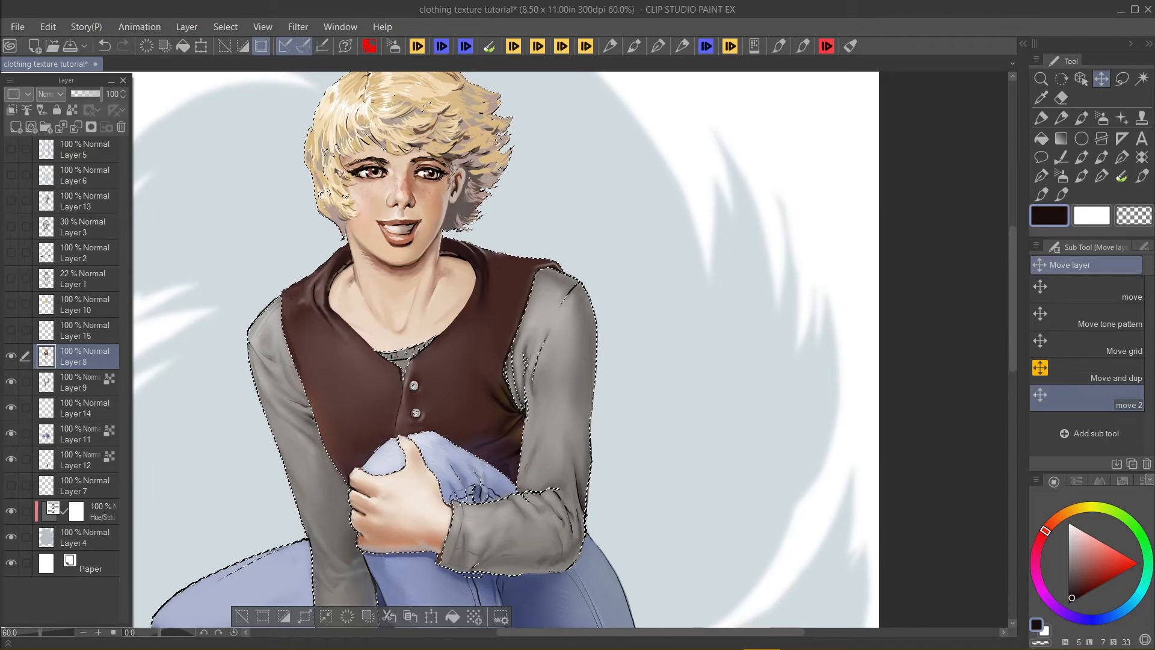
left_click(226, 27)
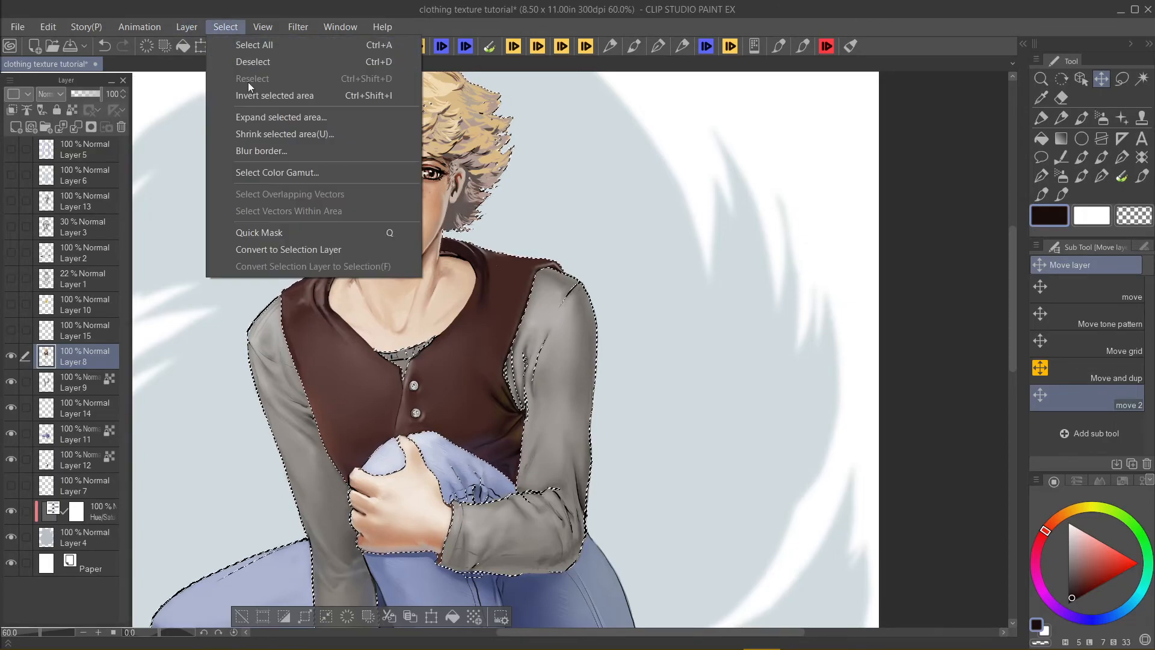
left_click(353, 248)
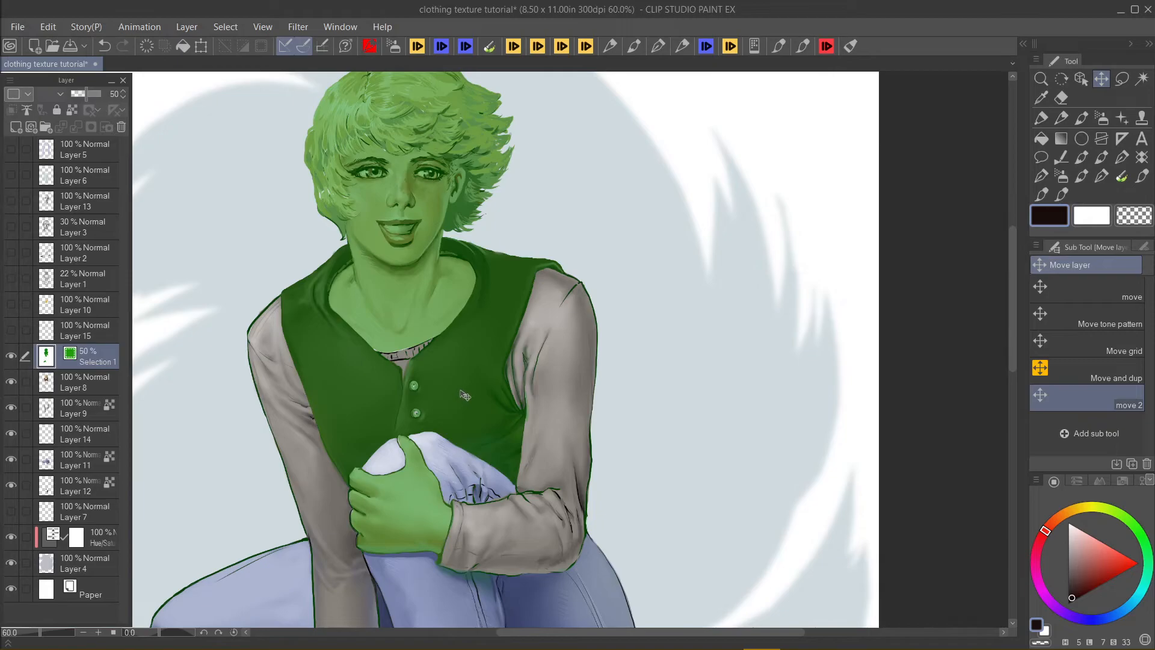
scroll(421, 325, "down", 2)
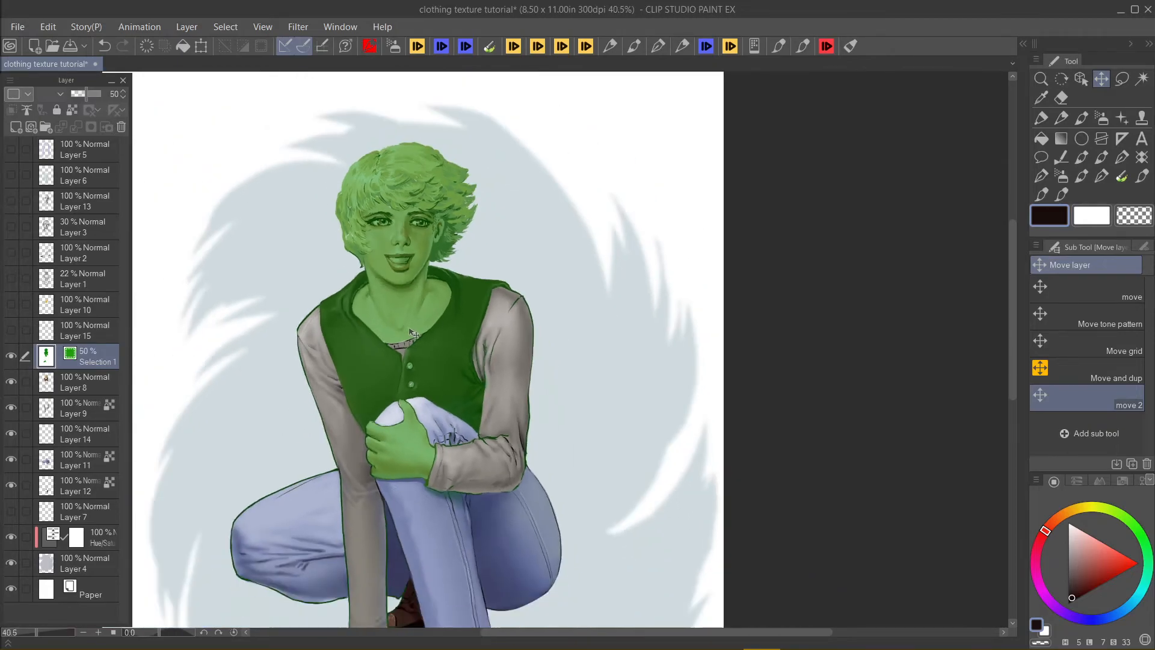
mouse_move(421, 349)
left_mouse_down()
mouse_move(418, 293)
mouse_move(434, 247)
mouse_move(429, 350)
left_mouse_up()
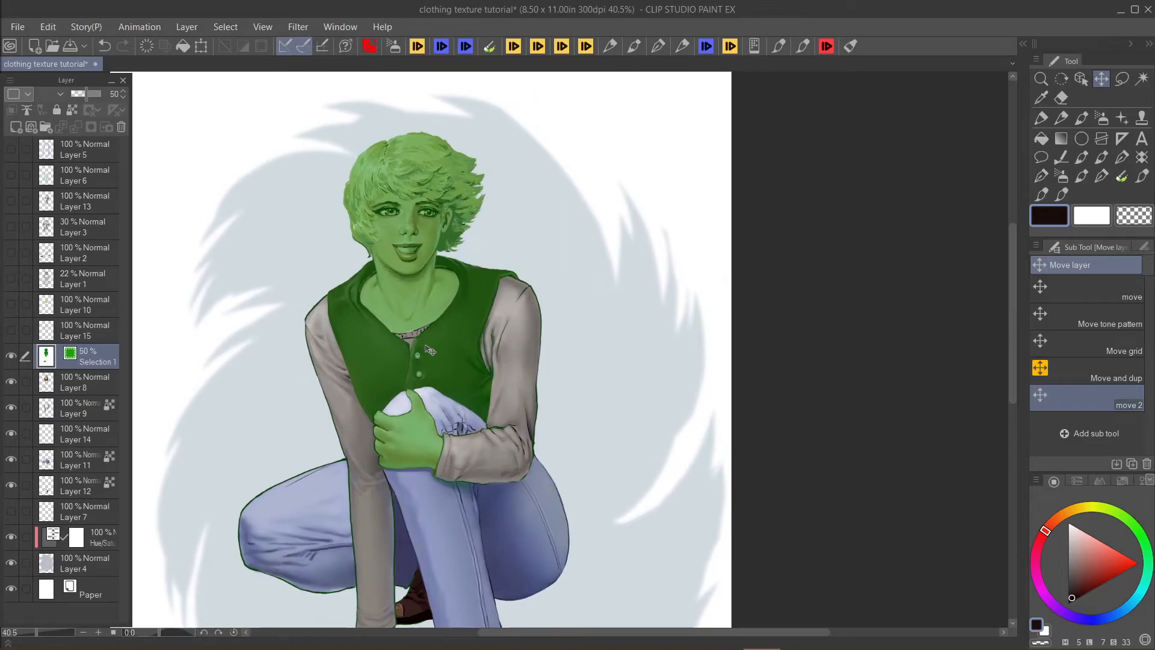
Step: Erase the hand on the knee from the selection layer using the PEN - G-Pen (MS5) 2 brush with transparent colour
left_click(1131, 218)
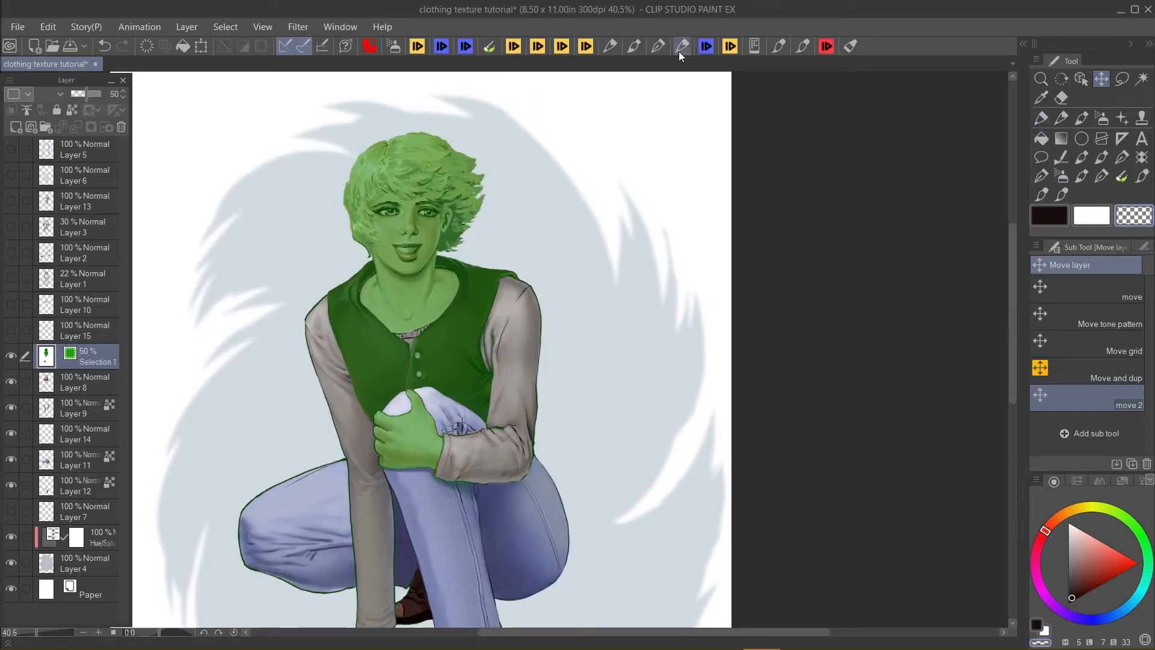
left_click(658, 47)
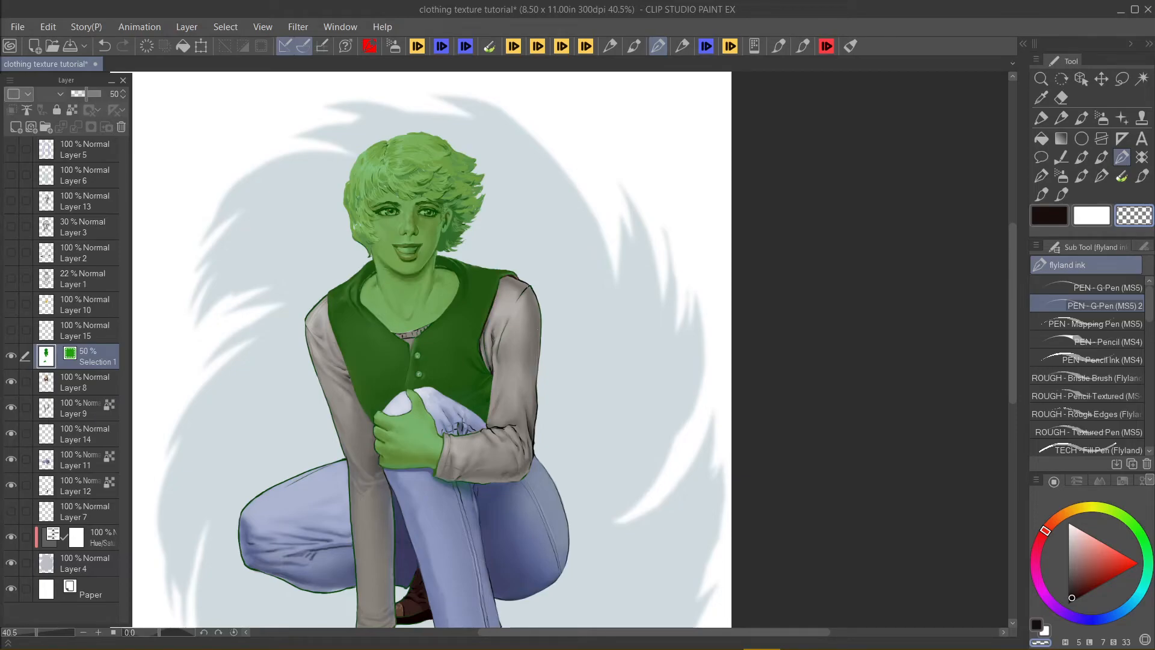
key("]")
key("]")
mouse_move(438, 434)
left_mouse_down()
mouse_move(426, 466)
mouse_move(412, 397)
mouse_move(391, 457)
mouse_move(378, 413)
mouse_move(380, 464)
left_mouse_up()
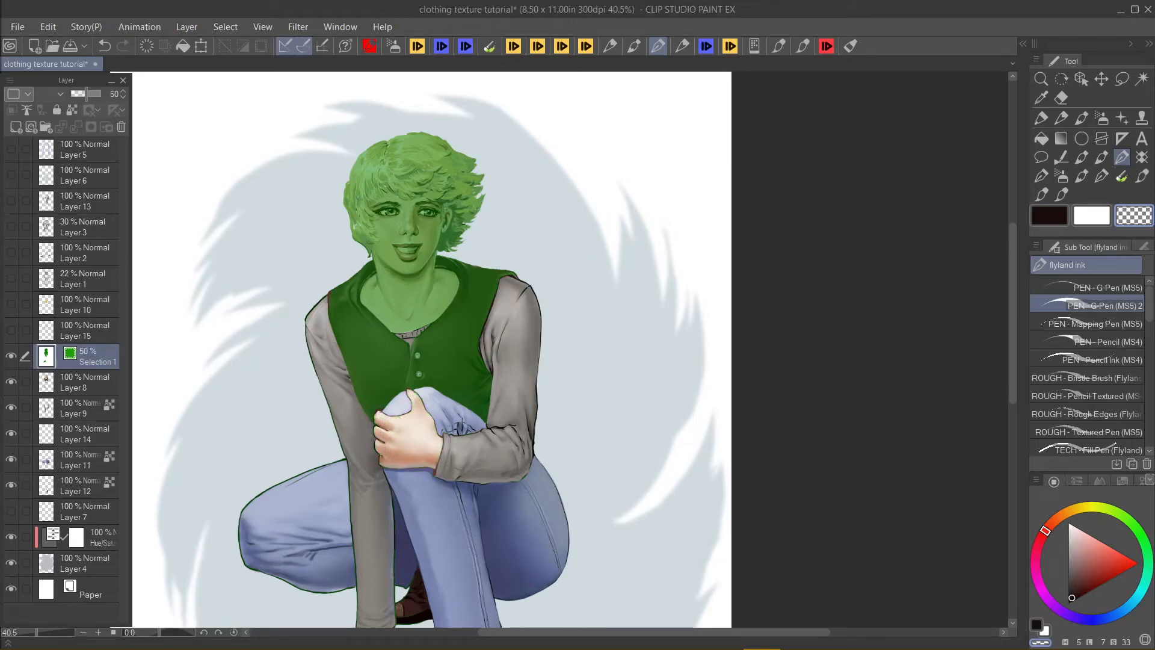
Step: Erase the stray outline slivers on the sleeves and jeans, plus the head and neck, from the selection layer
left_click_drag(328, 301, 373, 421)
left_click_drag(349, 471, 355, 590)
left_click_drag(239, 518, 239, 545)
left_click_drag(512, 495, 516, 343)
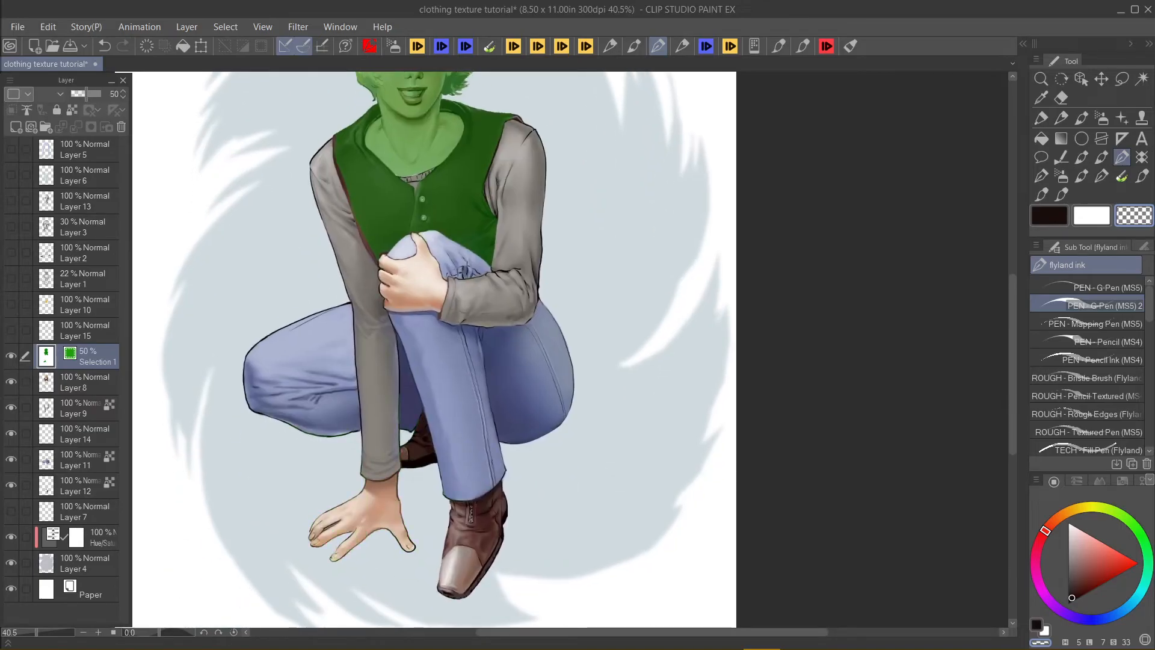
left_click_drag(436, 259, 408, 461)
mouse_move(388, 208)
left_mouse_down()
mouse_move(355, 289)
mouse_move(415, 322)
mouse_move(355, 343)
mouse_move(364, 355)
left_mouse_up()
left_click_drag(450, 211, 451, 218)
Step: Paint the missing vest edges back into the selection layer with opaque colour and erase the vest's buttons from it
key("x")
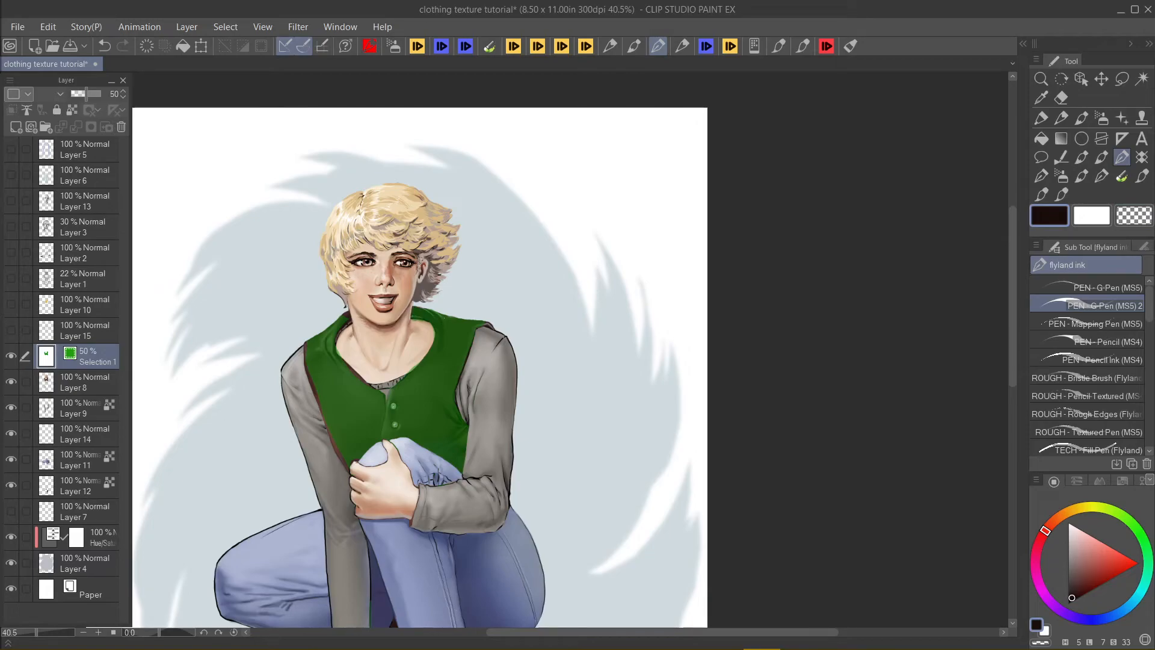
left_click(1109, 220)
left_click(1057, 217)
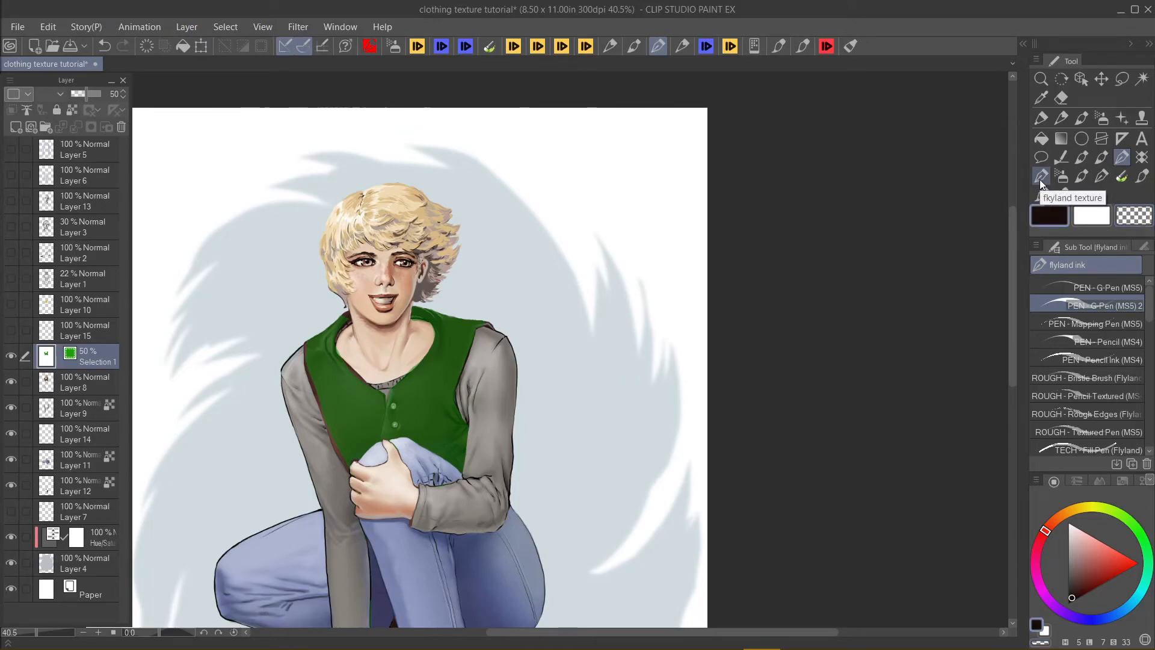
key("c")
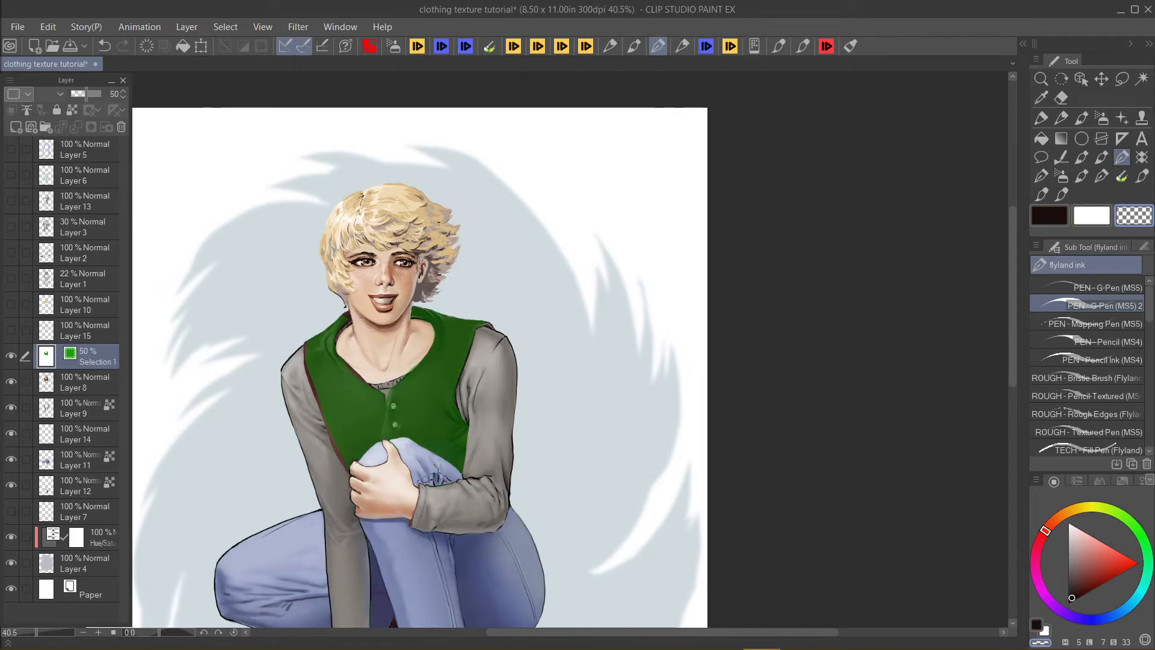
left_click(1050, 212)
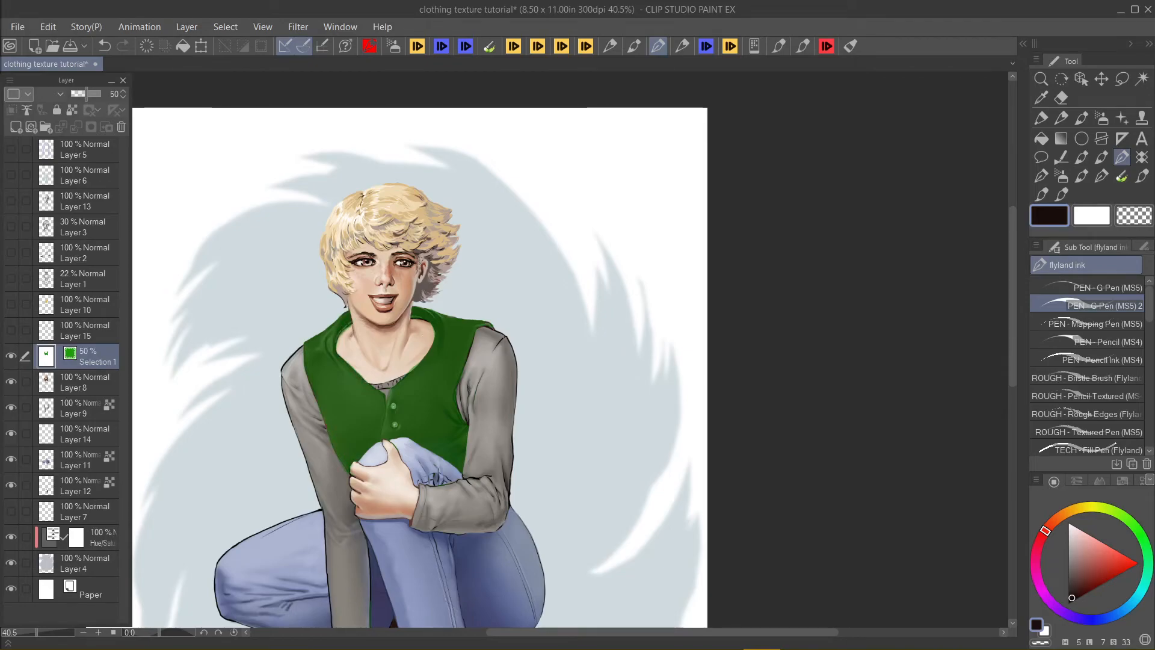
left_click(1133, 221)
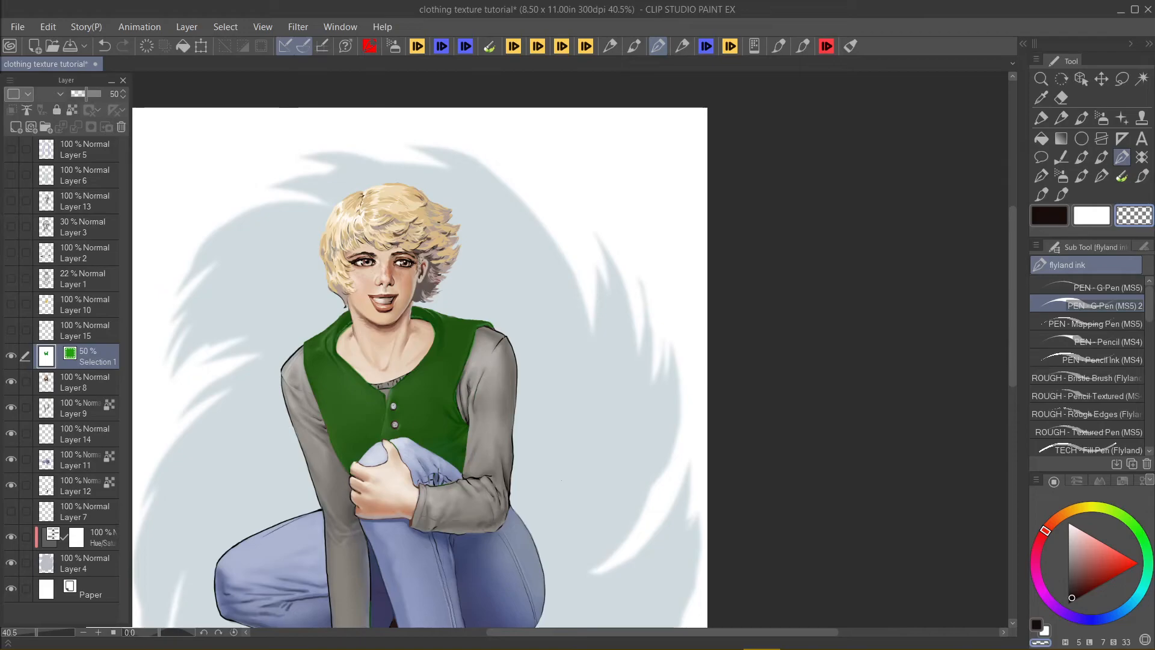
left_click_drag(542, 399, 559, 310)
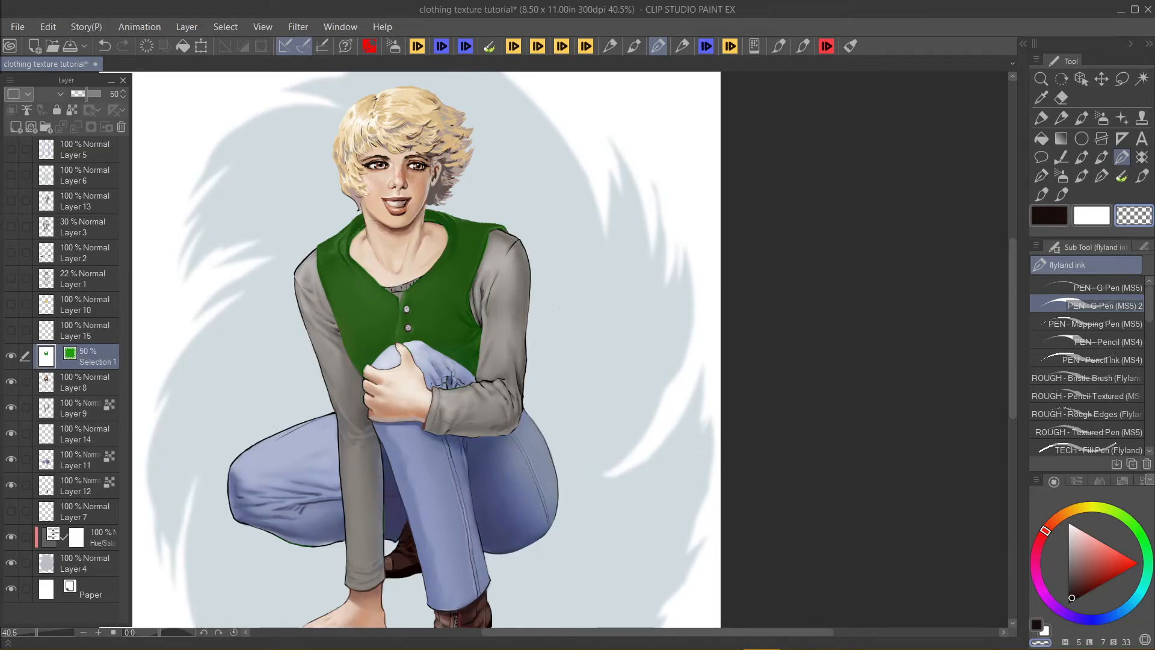
Step: Compare the vest with Selection 1 hidden and shown, load its area as a selection and deselect it
left_click(45, 384)
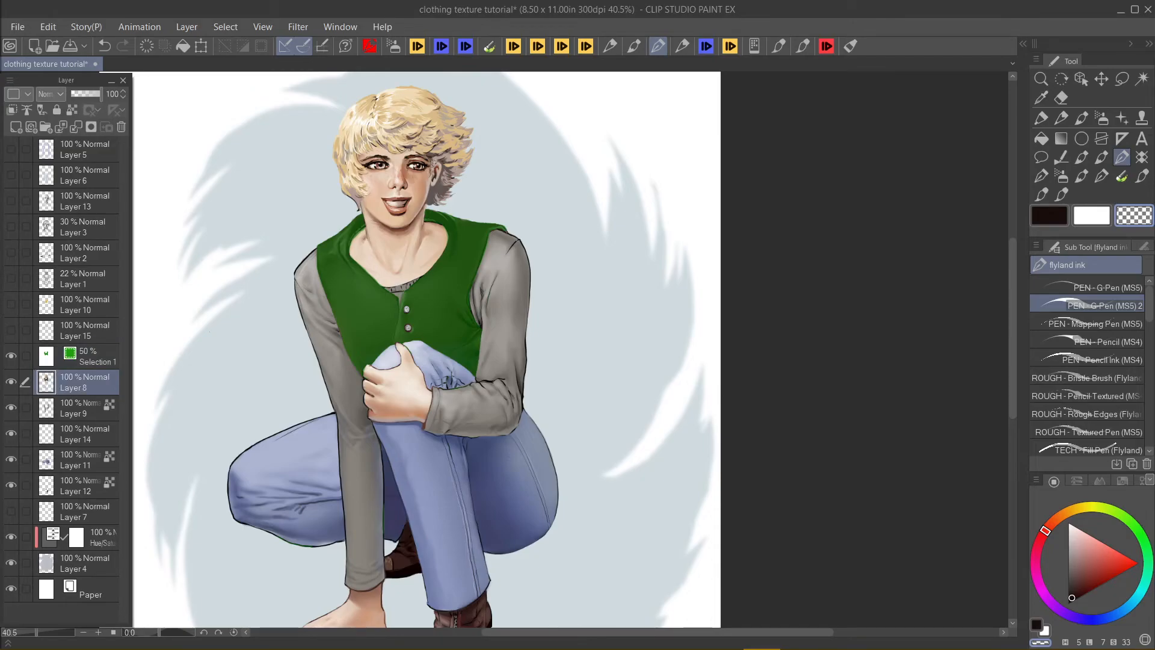
left_click(10, 357)
left_click(11, 358)
left_click(70, 357)
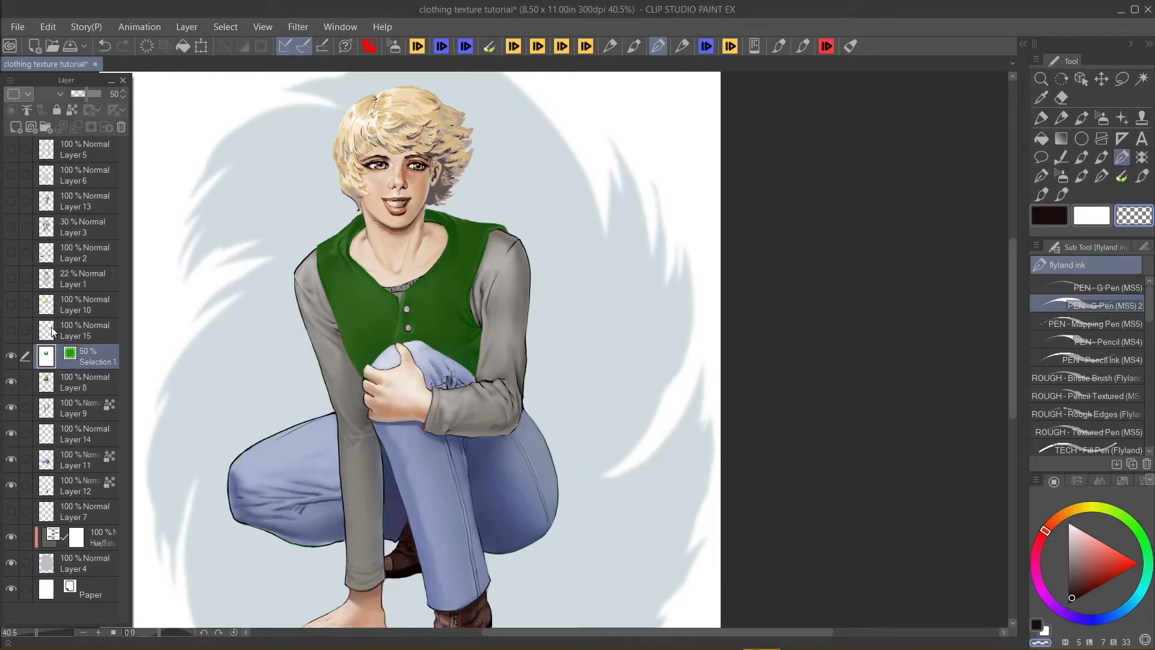
left_click(11, 357)
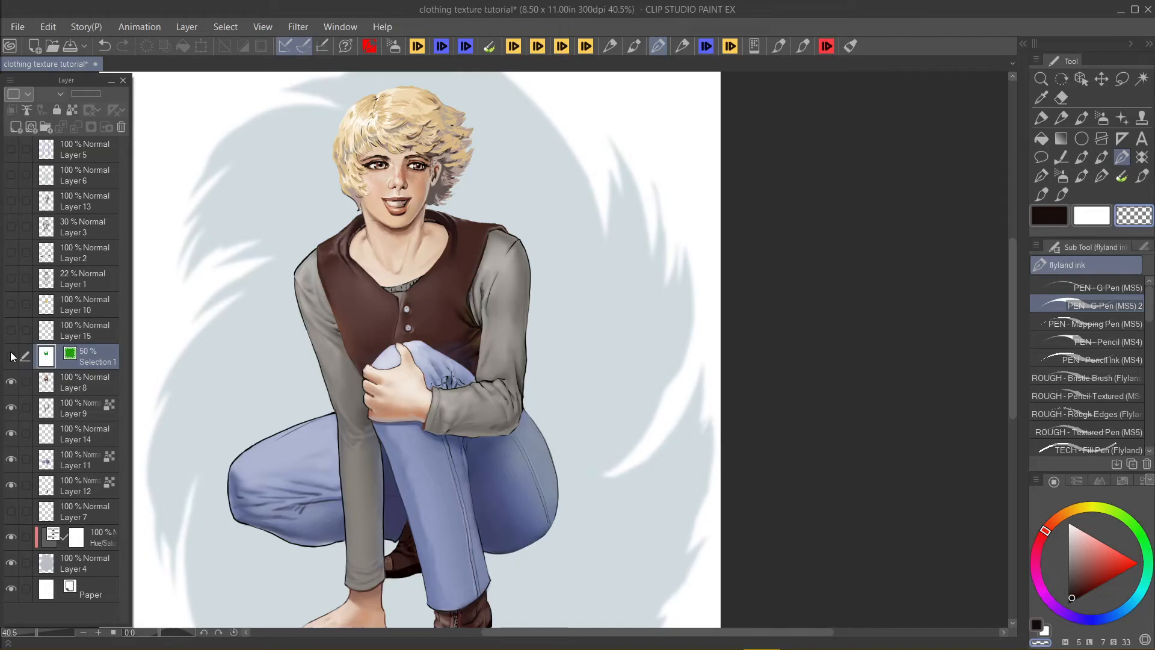
left_click(49, 356, "ctrl")
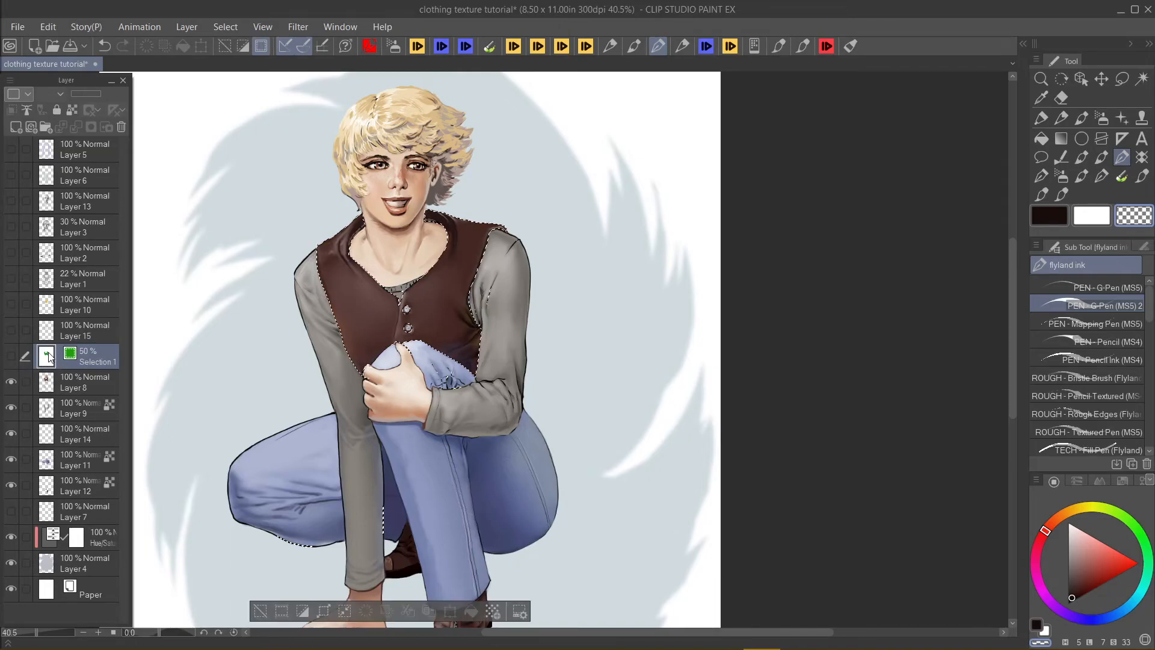
left_click(10, 356)
key("ctrl+d")
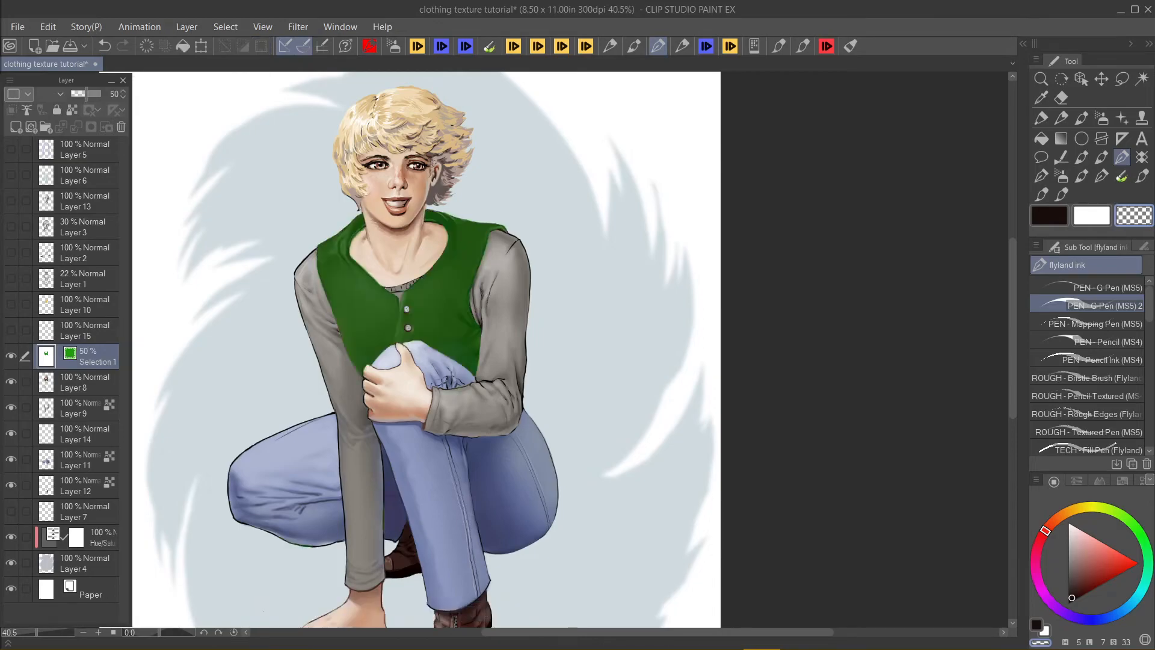
left_click(1050, 215)
left_click(1126, 215)
left_click(1051, 215)
Step: Load the vest area from the hidden Selection 1 and mask the fleck texture on Layer 15 outside that selection
left_click(10, 357)
left_click(47, 356, "ctrl")
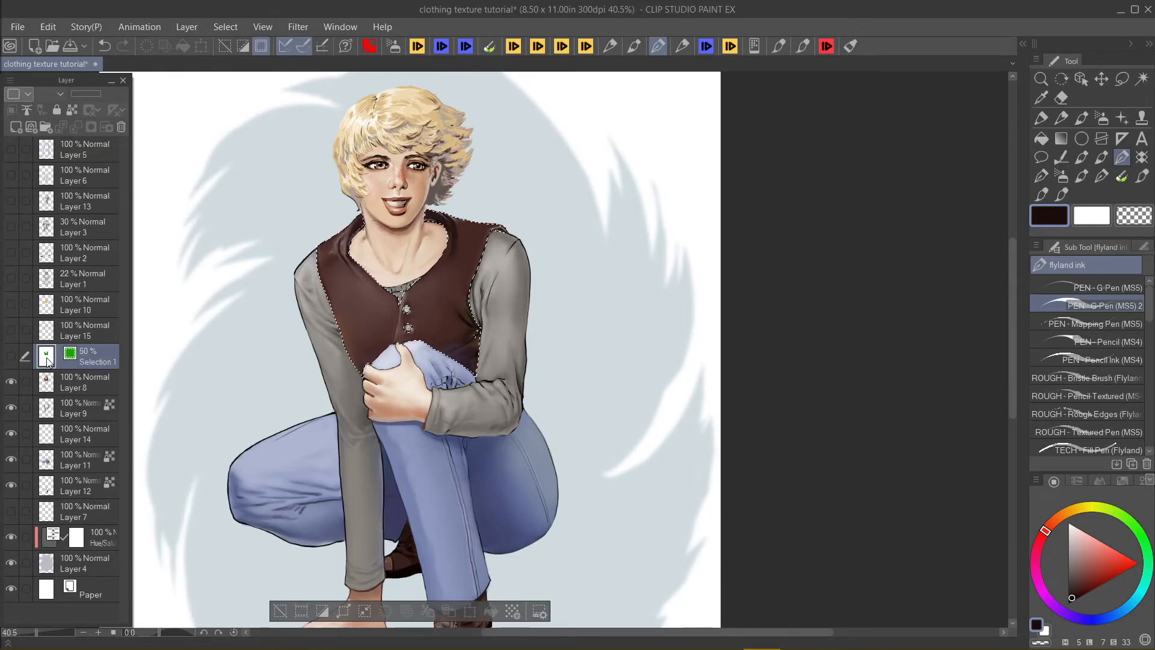
left_click(11, 331)
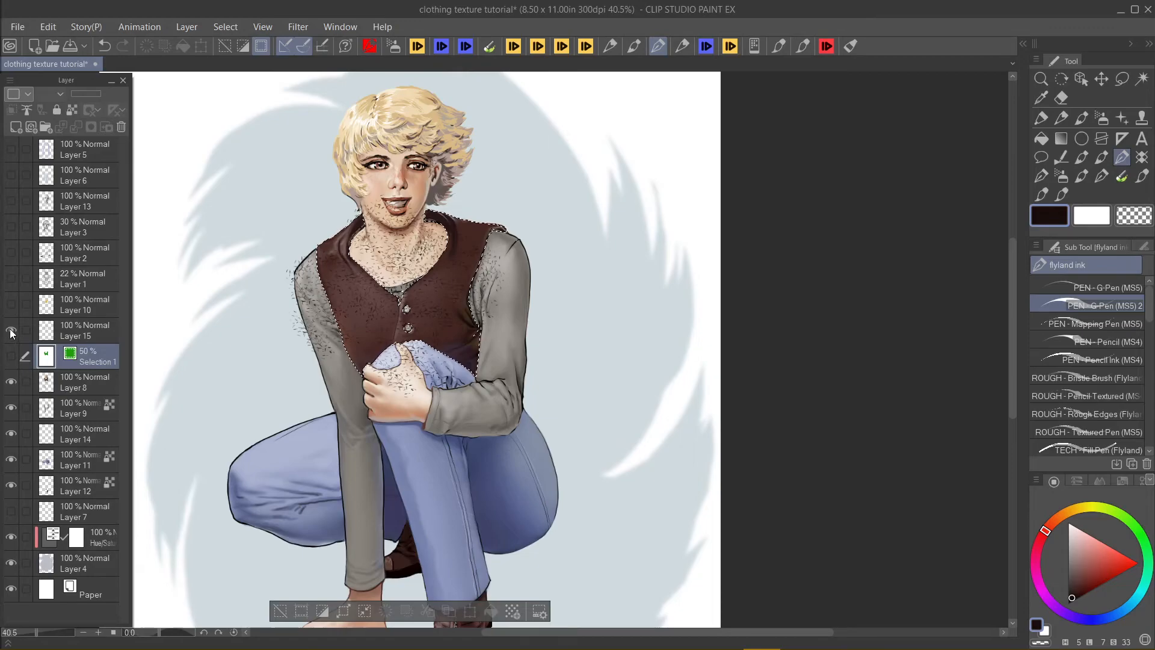
left_click(54, 340)
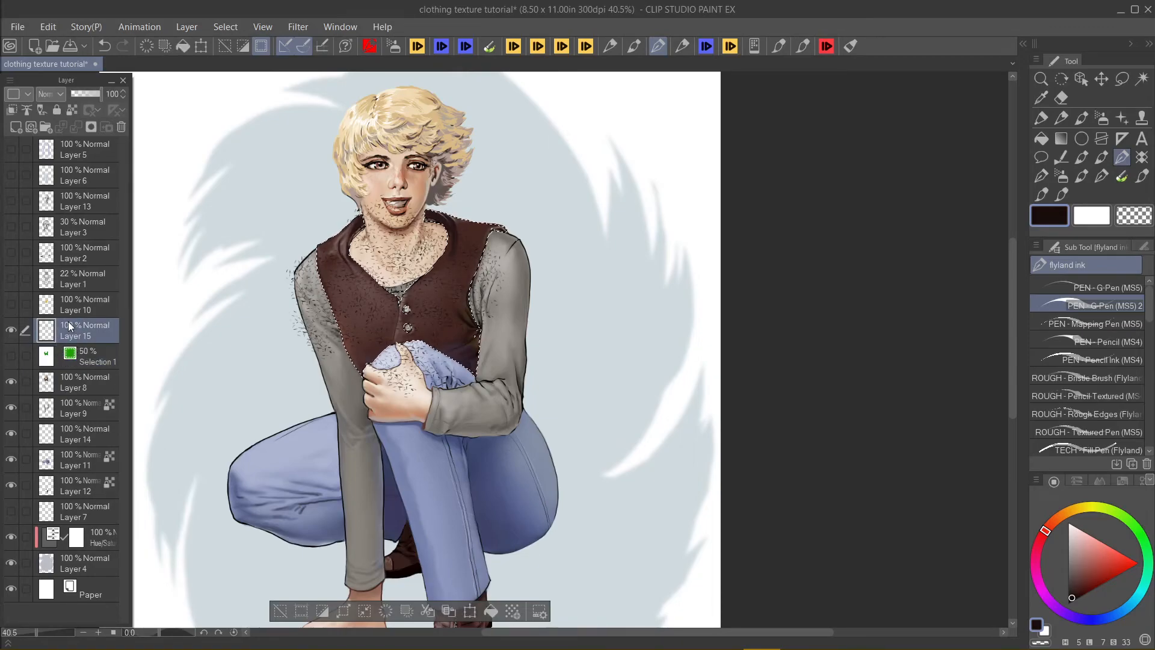
left_click(409, 610)
right_click(73, 331)
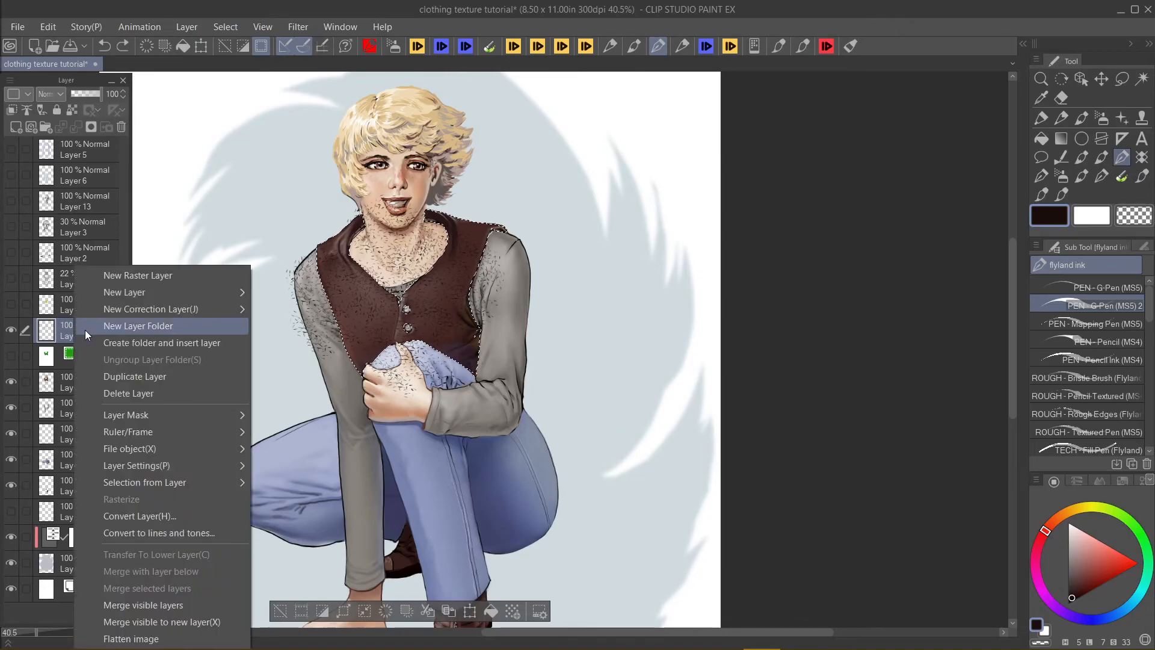
mouse_move(218, 413)
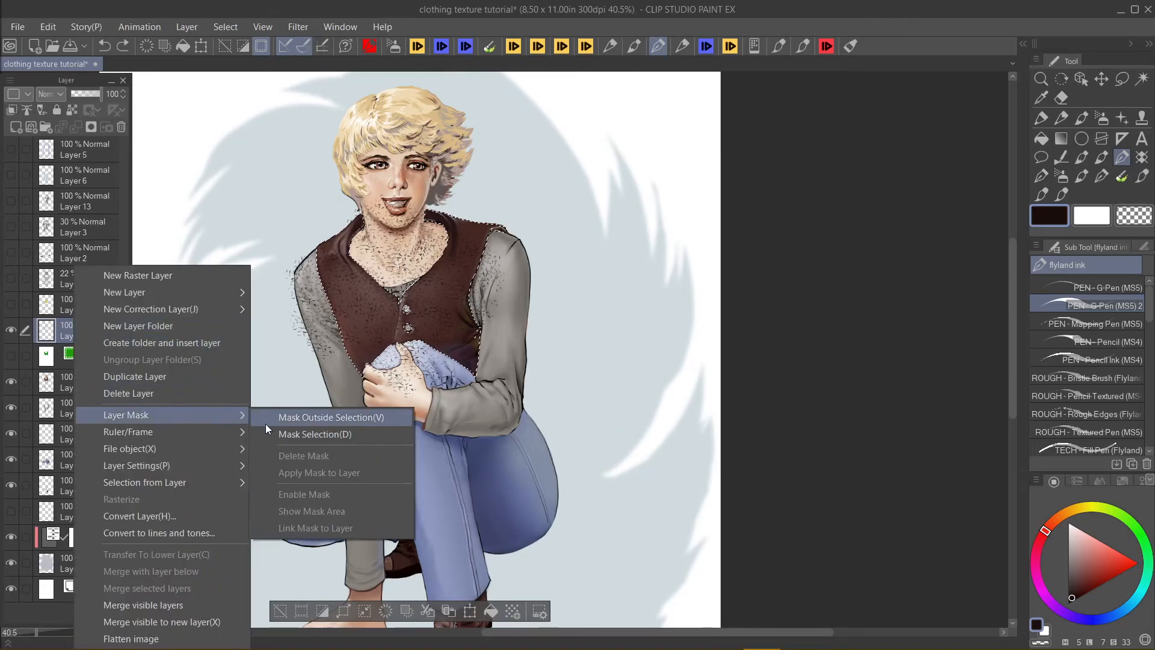
left_click(331, 416)
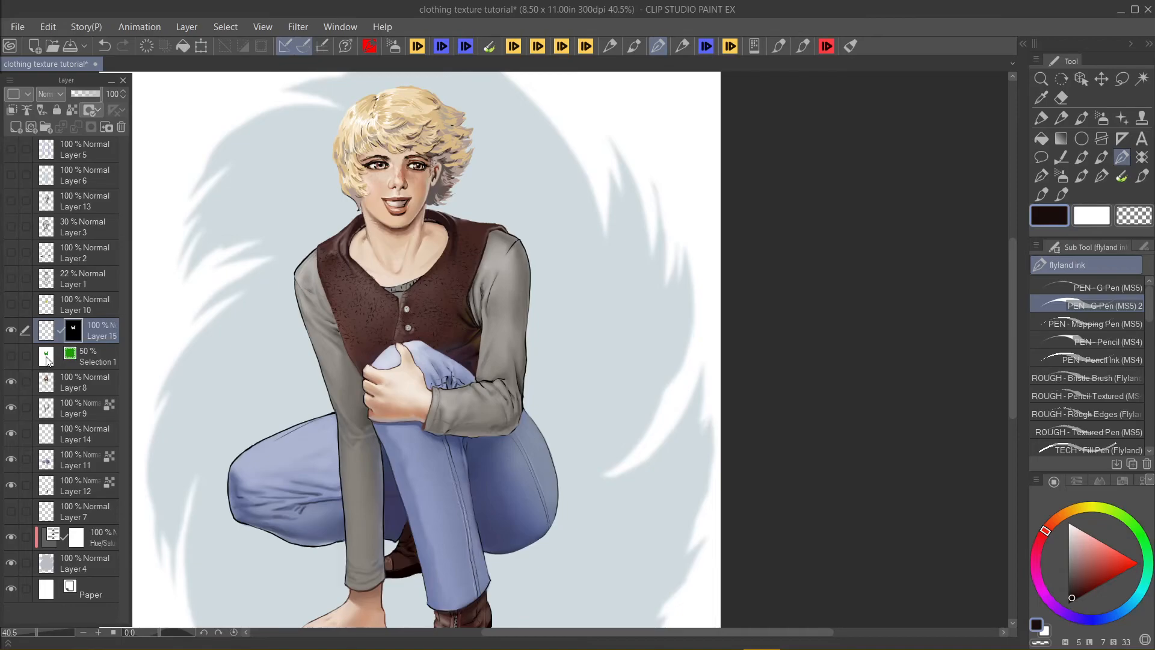
Step: Examine which part of the clothing Layer 9 holds by toggling its visibility
left_click(89, 361)
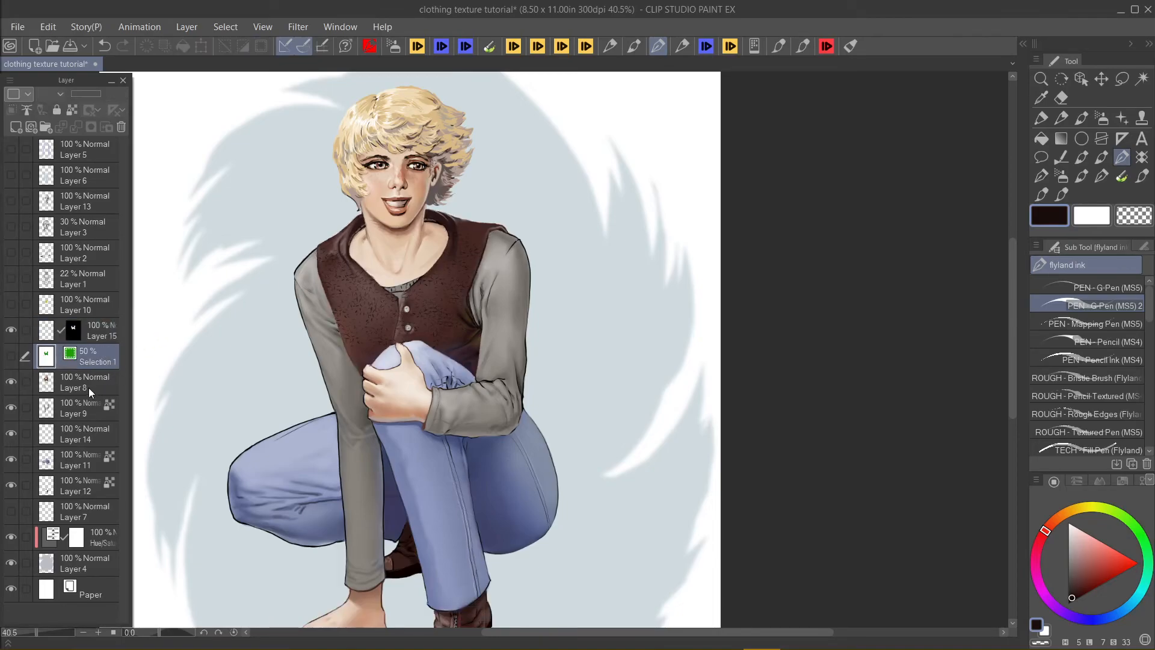
left_click(85, 406)
left_click(11, 410)
left_click(11, 409)
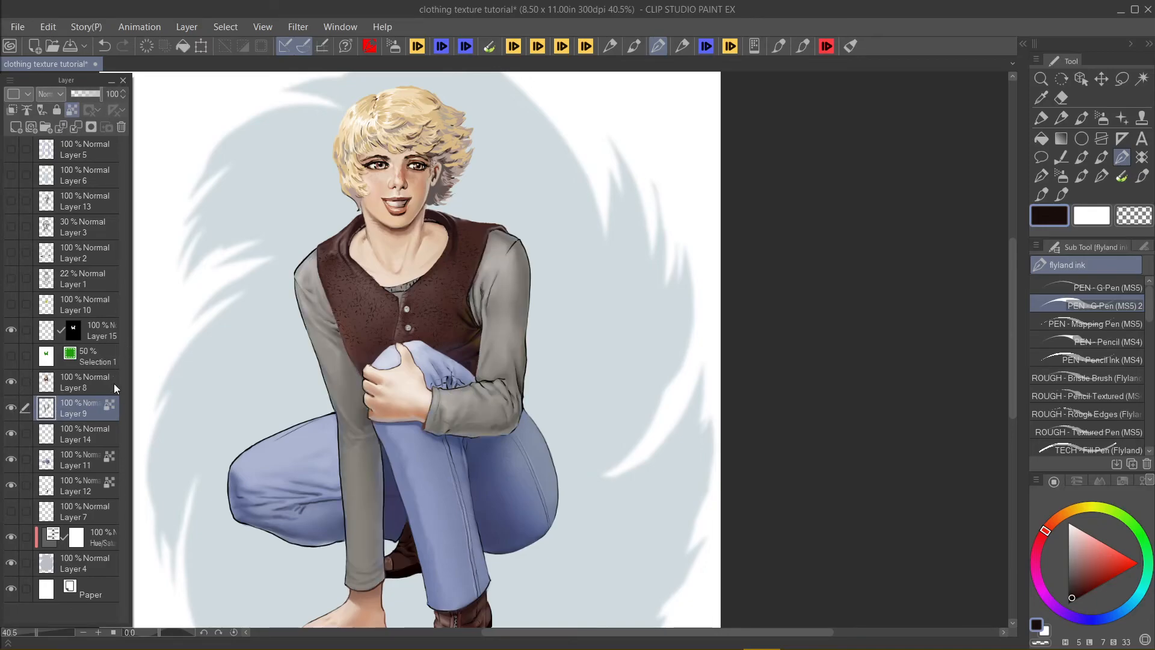
left_click(12, 409)
left_click(12, 409)
left_click(12, 410)
left_click_drag(421, 403, 391, 368)
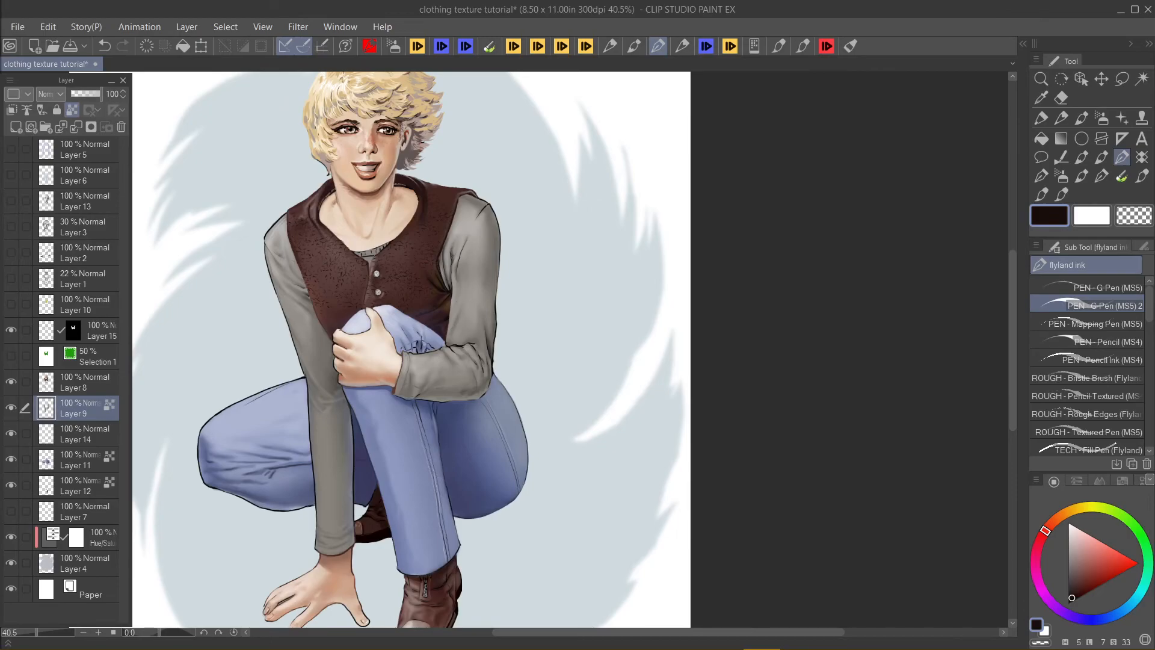
left_click(11, 408)
left_click(11, 407)
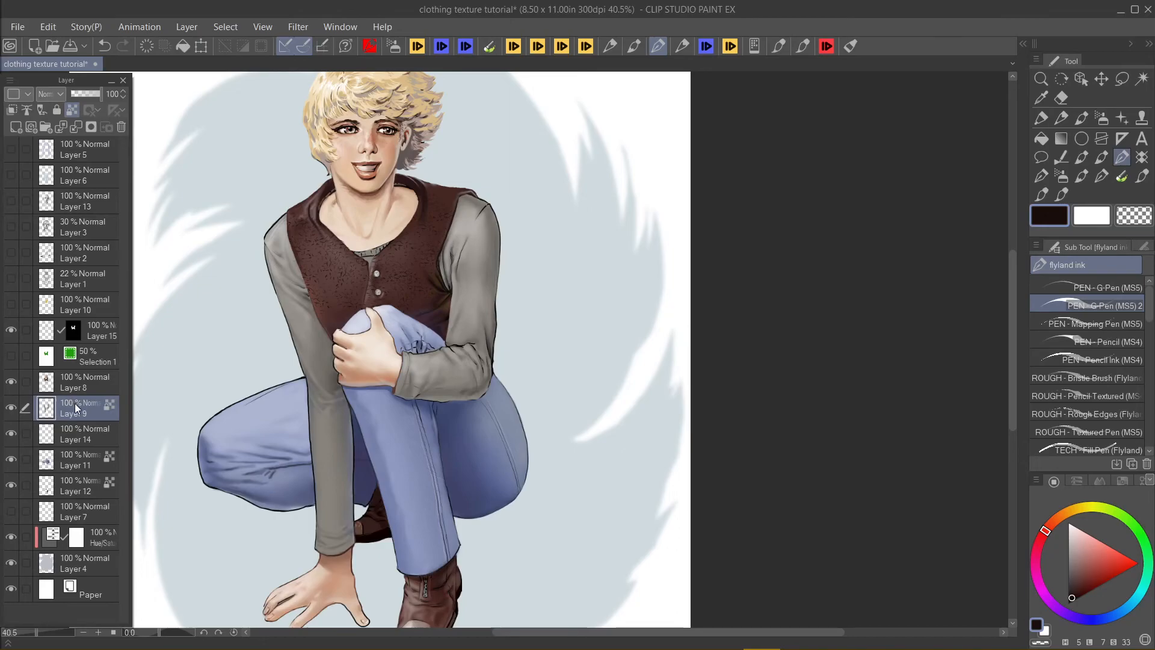
Step: Select the painted contents of Layer 9 and convert that selection to a selection layer
left_click(45, 407, "ctrl")
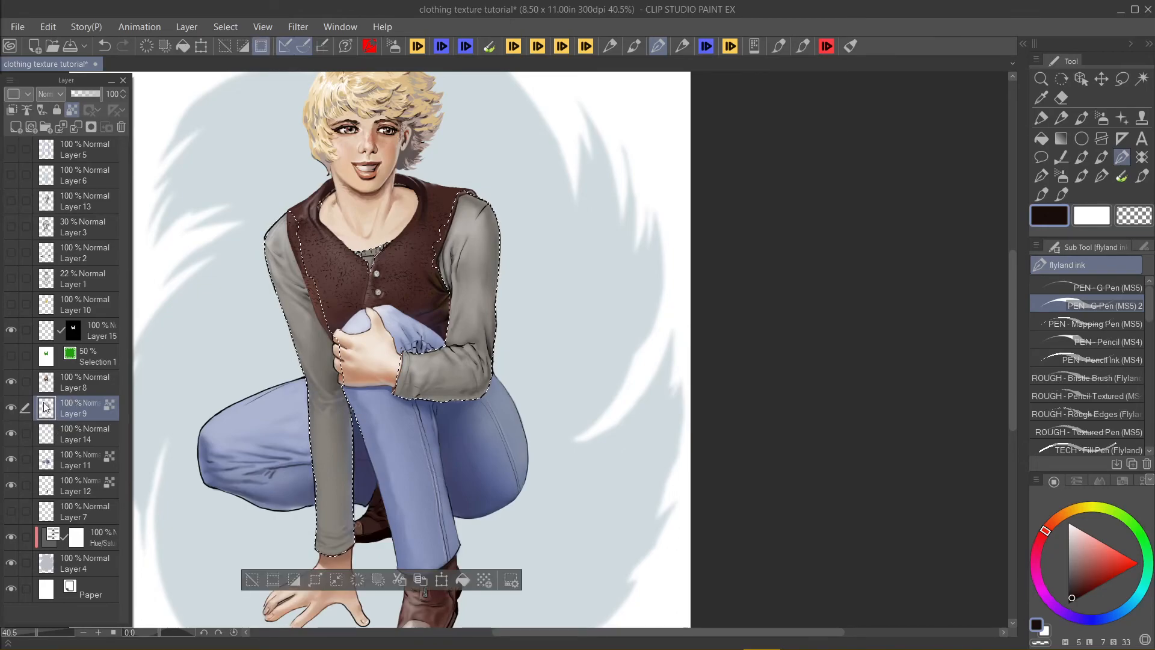
left_click(227, 26)
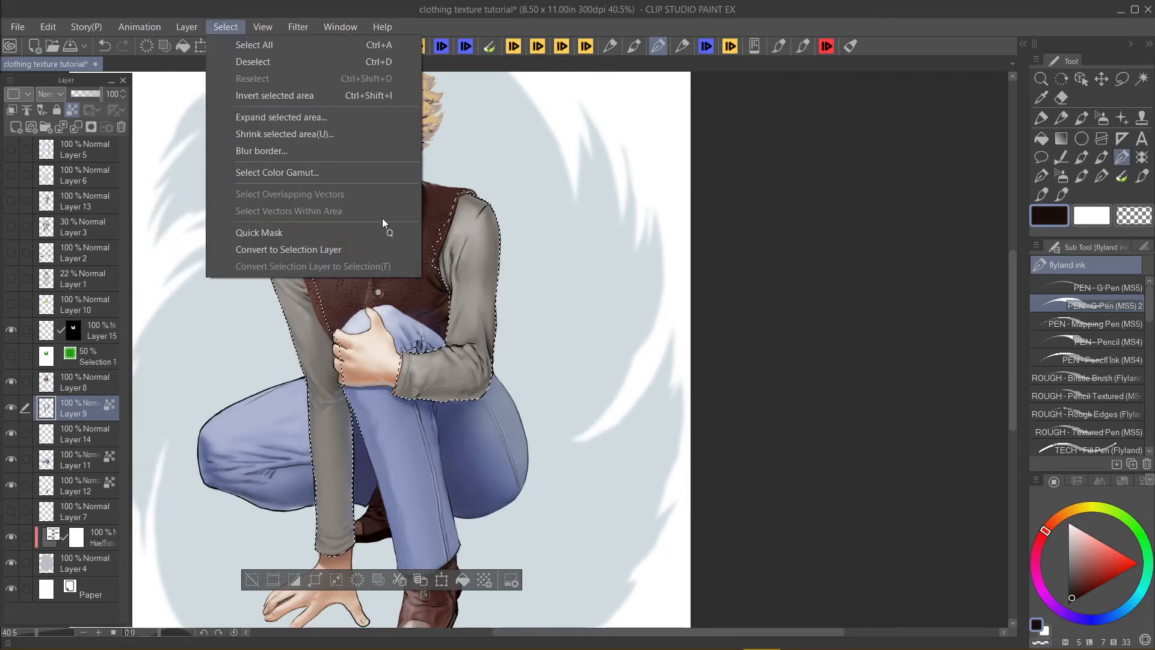
left_click(369, 249)
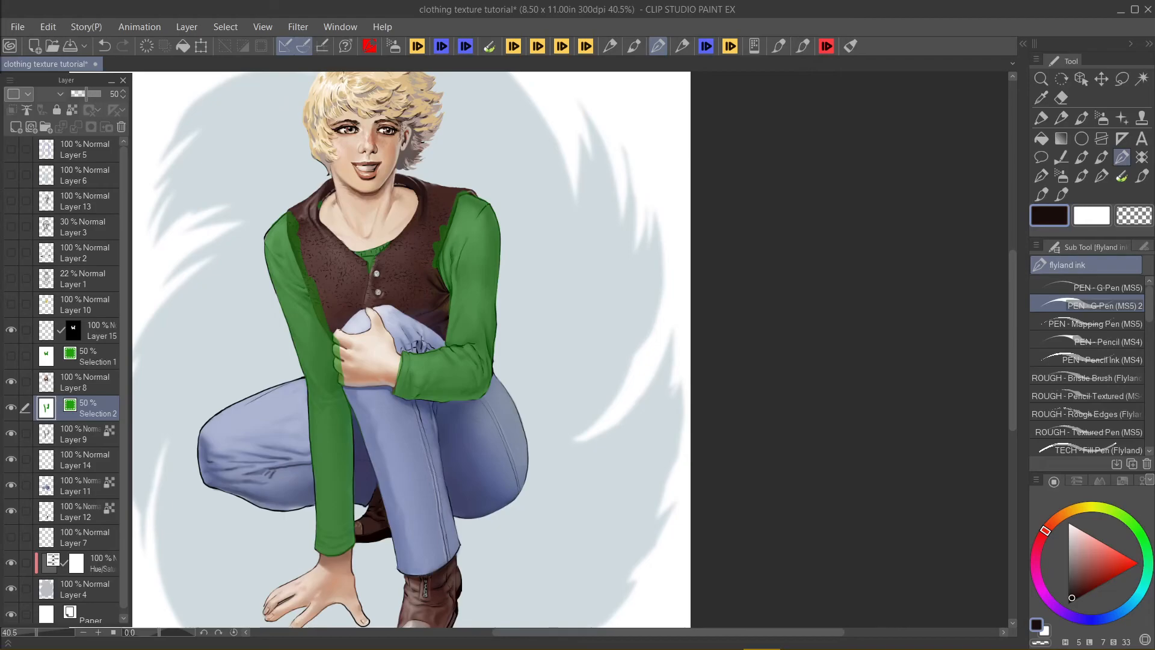
Step: Duplicate Selection 2, hide the original and erase everything except the bent forearm's sleeve from the copy
right_click(102, 412)
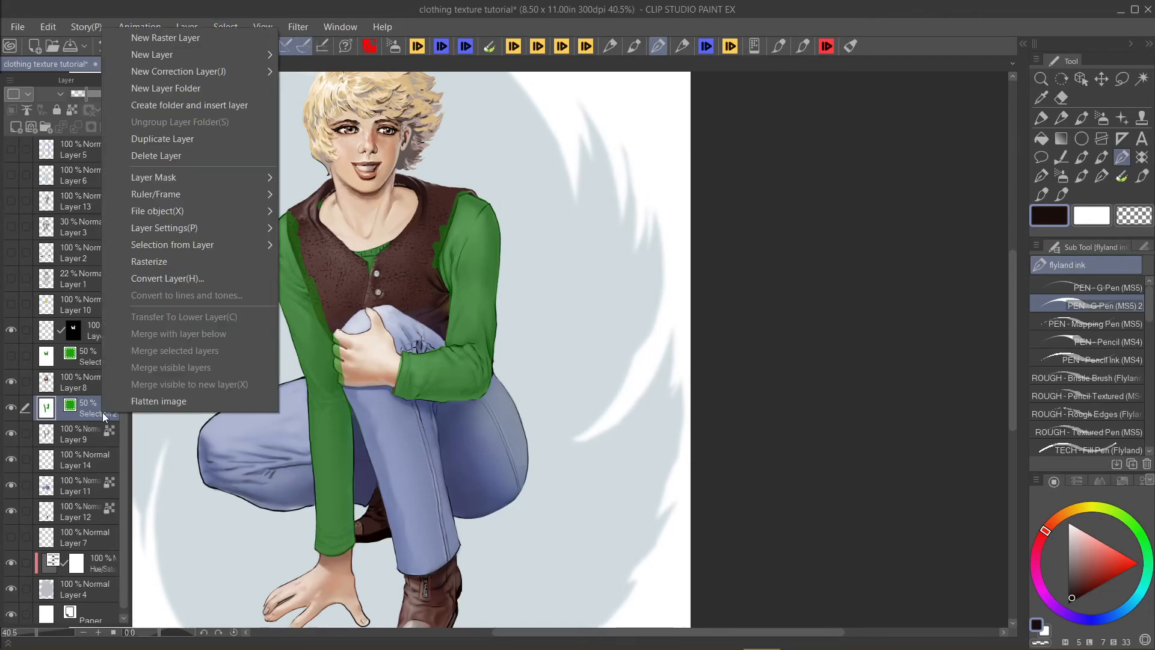
left_click(211, 142)
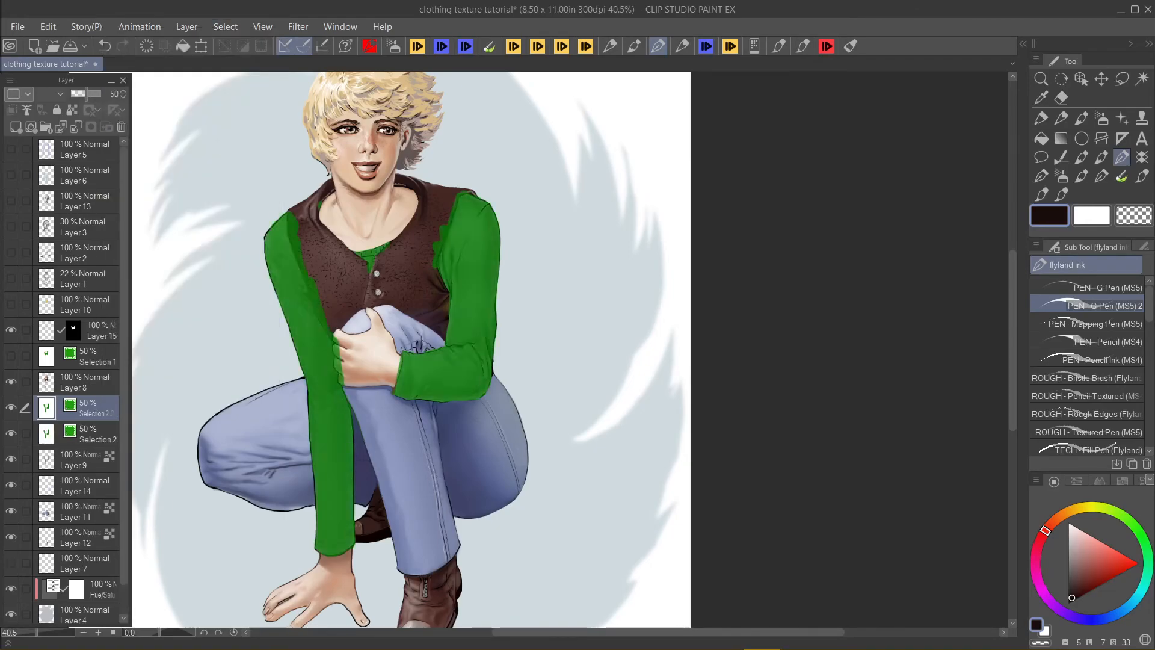
left_click(12, 433)
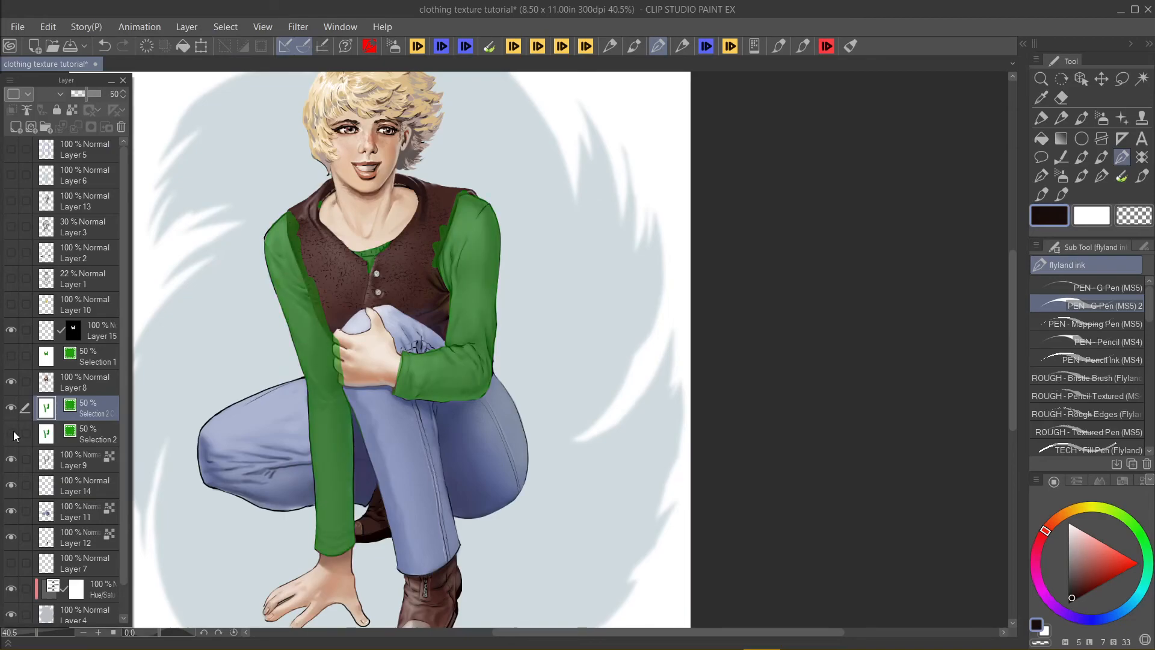
key("e")
mouse_move(500, 298)
left_mouse_down()
mouse_move(464, 310)
mouse_move(466, 207)
mouse_move(500, 251)
mouse_move(503, 314)
mouse_move(450, 325)
mouse_move(442, 233)
mouse_move(458, 312)
mouse_move(499, 337)
mouse_move(451, 328)
mouse_move(489, 334)
mouse_move(432, 261)
mouse_move(361, 251)
mouse_move(295, 217)
mouse_move(291, 192)
mouse_move(296, 308)
mouse_move(334, 440)
mouse_move(324, 437)
mouse_move(322, 523)
left_mouse_up()
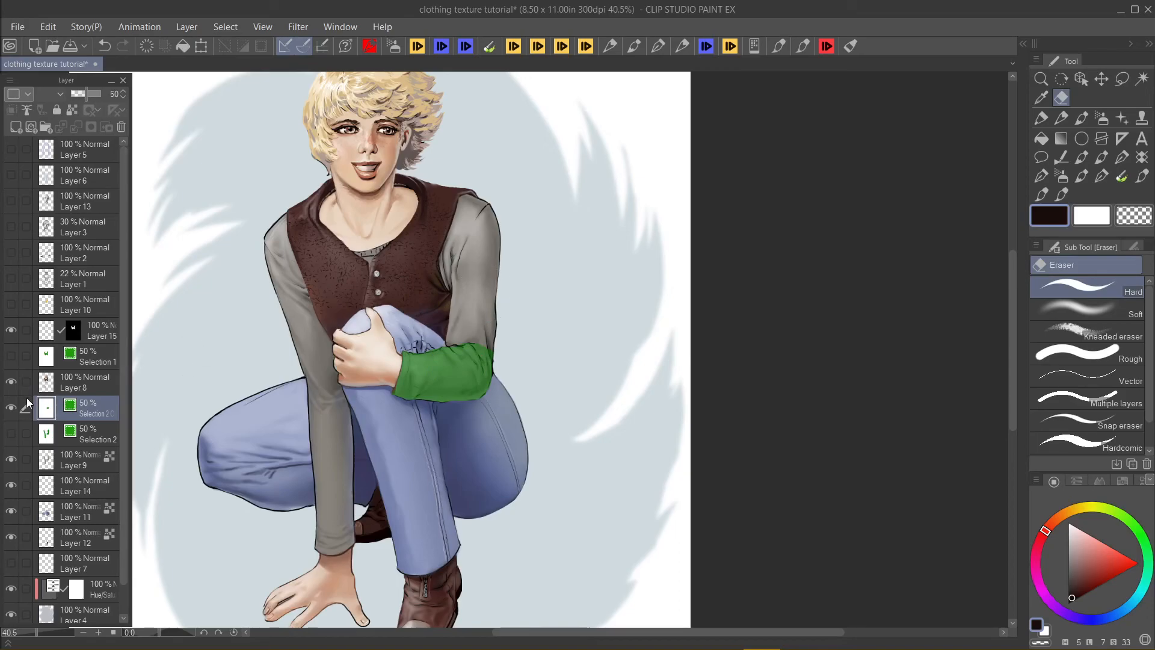
Step: Compare the forearm copy with Selection 2, hide both selection layers and load the forearm area as a selection
left_click(11, 434)
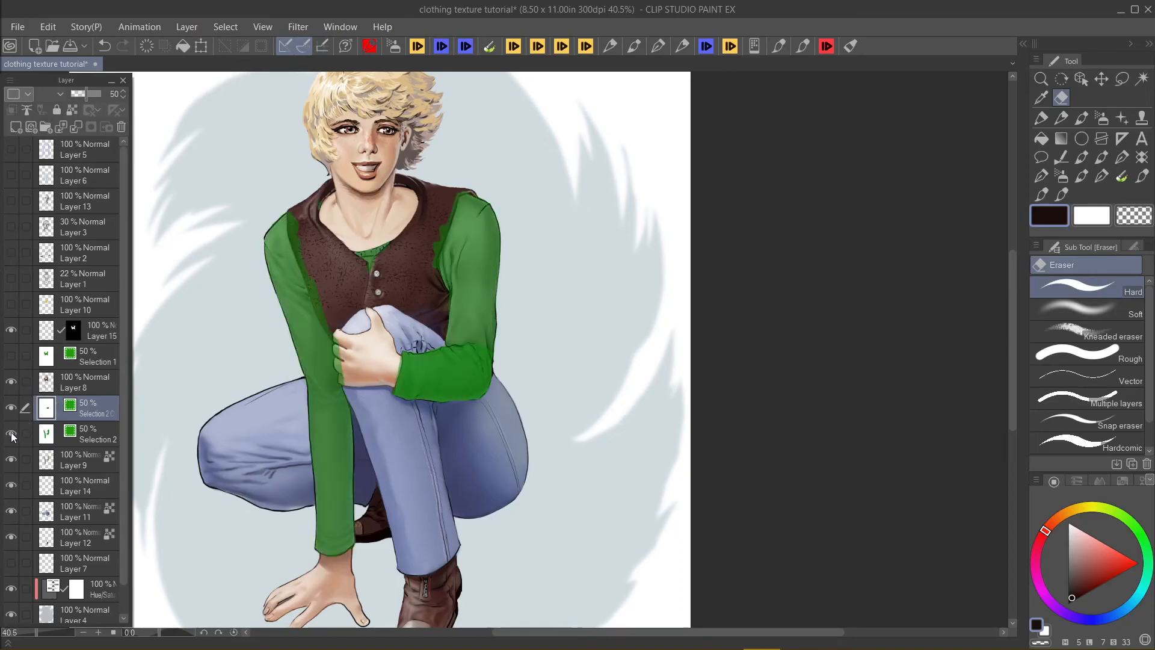
left_click(12, 434)
left_click(11, 407)
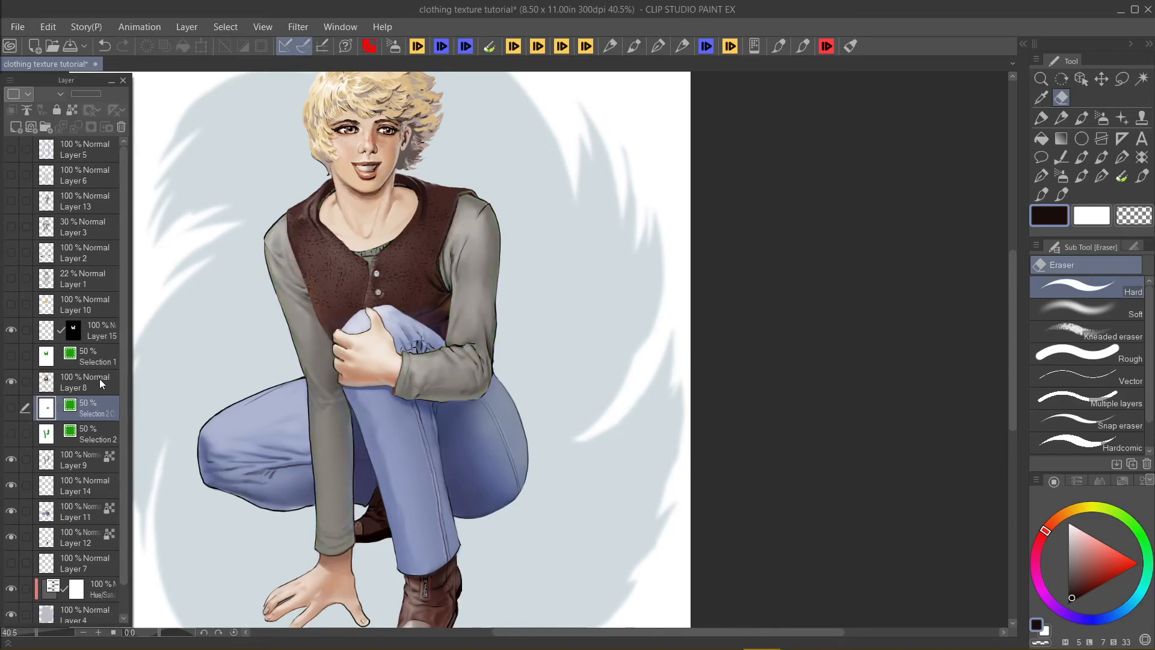
left_click(49, 412, "ctrl")
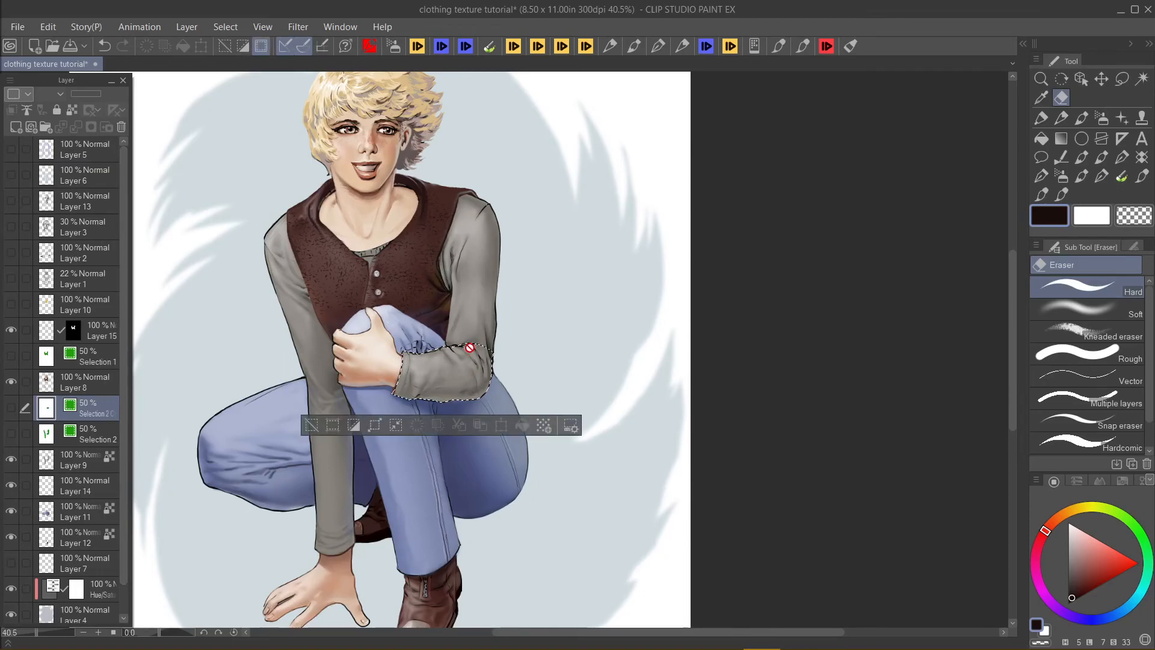
Step: Compare the full-sleeve area of Selection 2 with its forearm copy by loading each as a selection, then deselect
left_click(49, 434, "ctrl+shift")
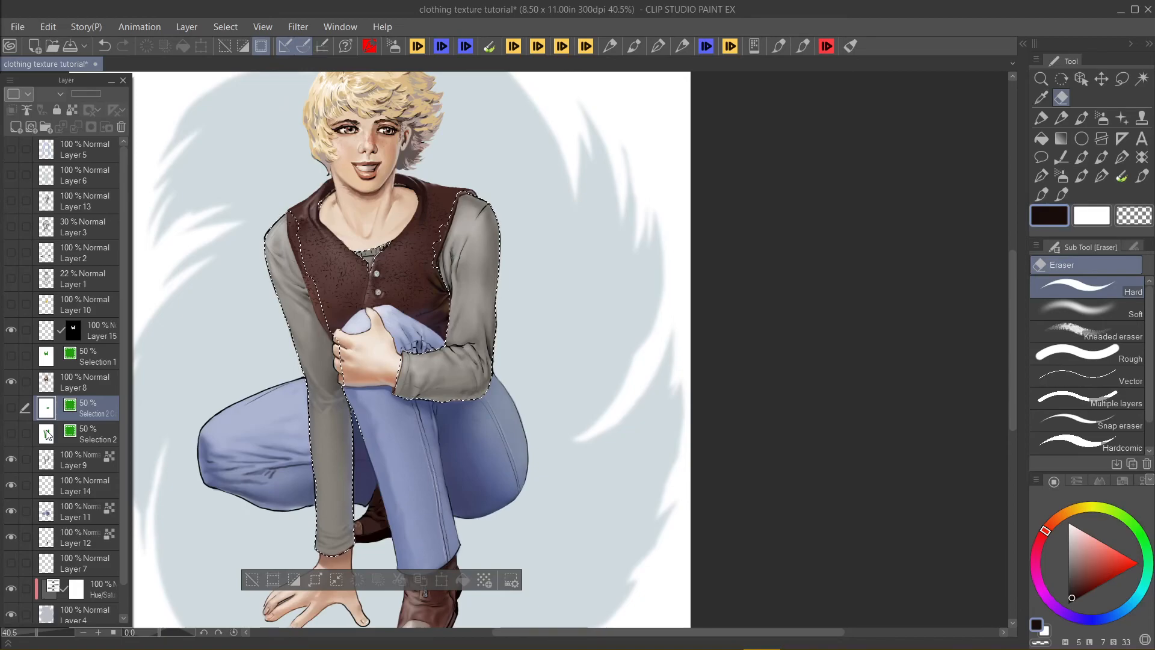
left_click(50, 407, "ctrl")
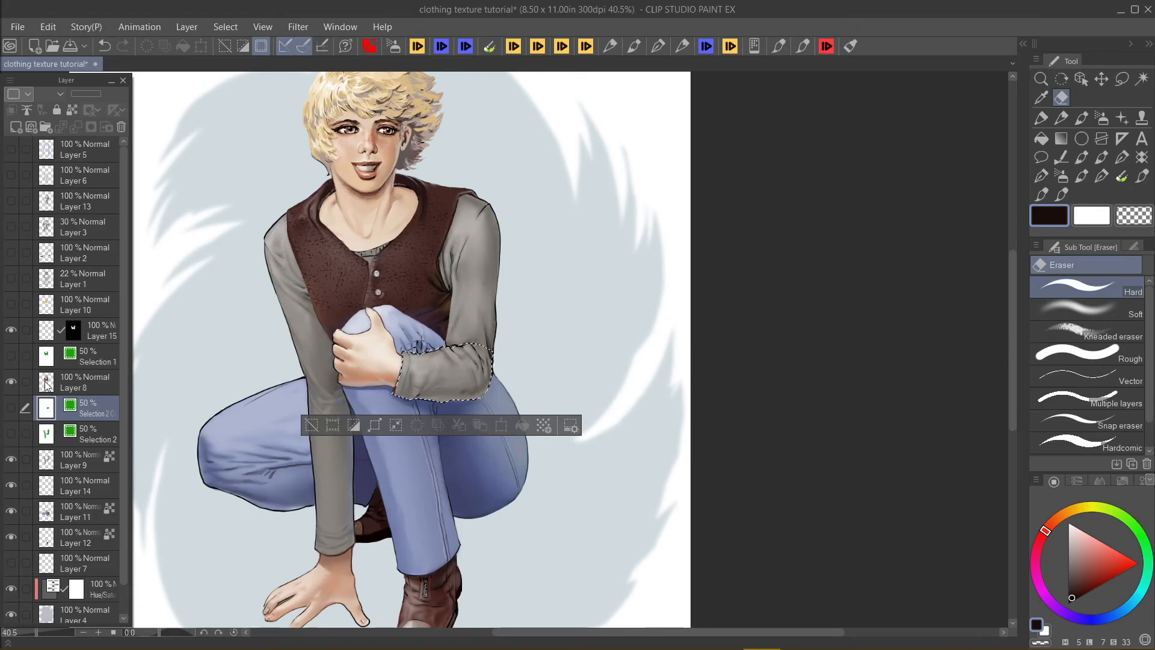
left_click(49, 436, "ctrl")
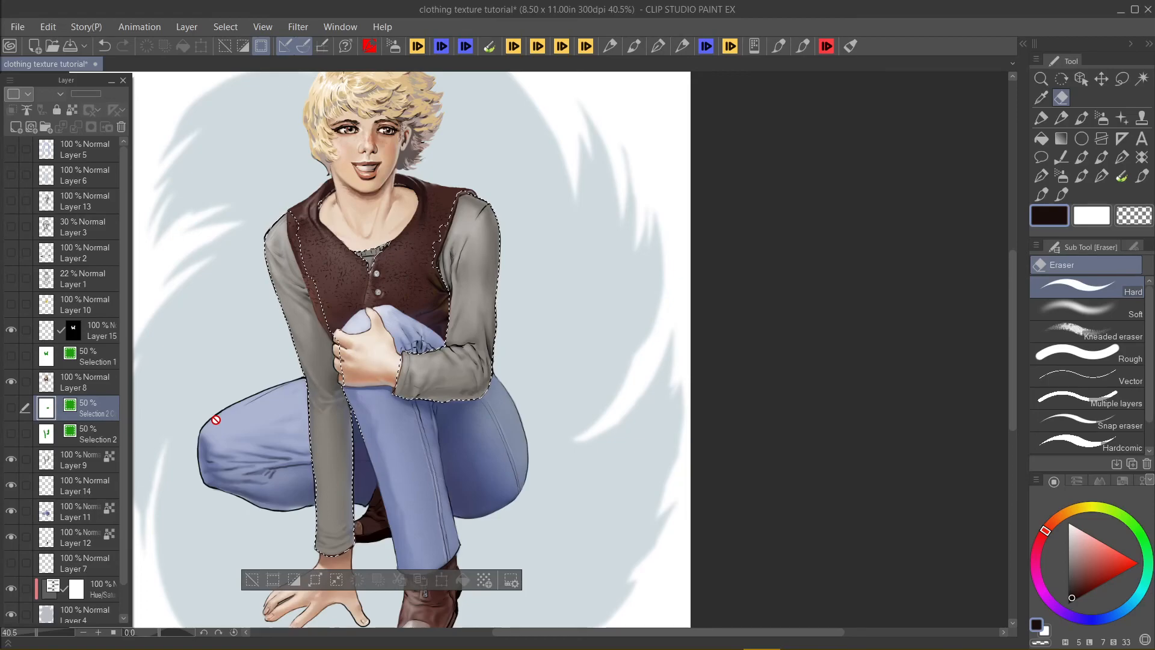
left_click(252, 578)
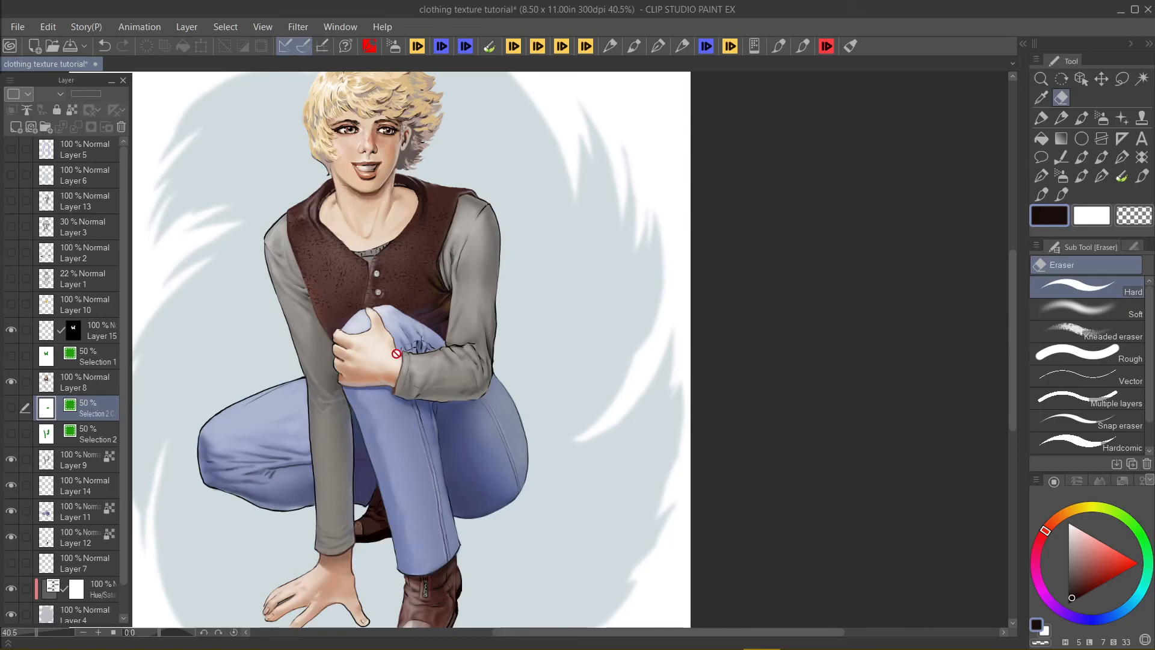
Step: Add small muted reddish-brown highlight flecks beside the dark ones on the vest's upper part on Layer 8, using PEN - G-Pen (MS5) 2
scroll(396, 353, "up", 3)
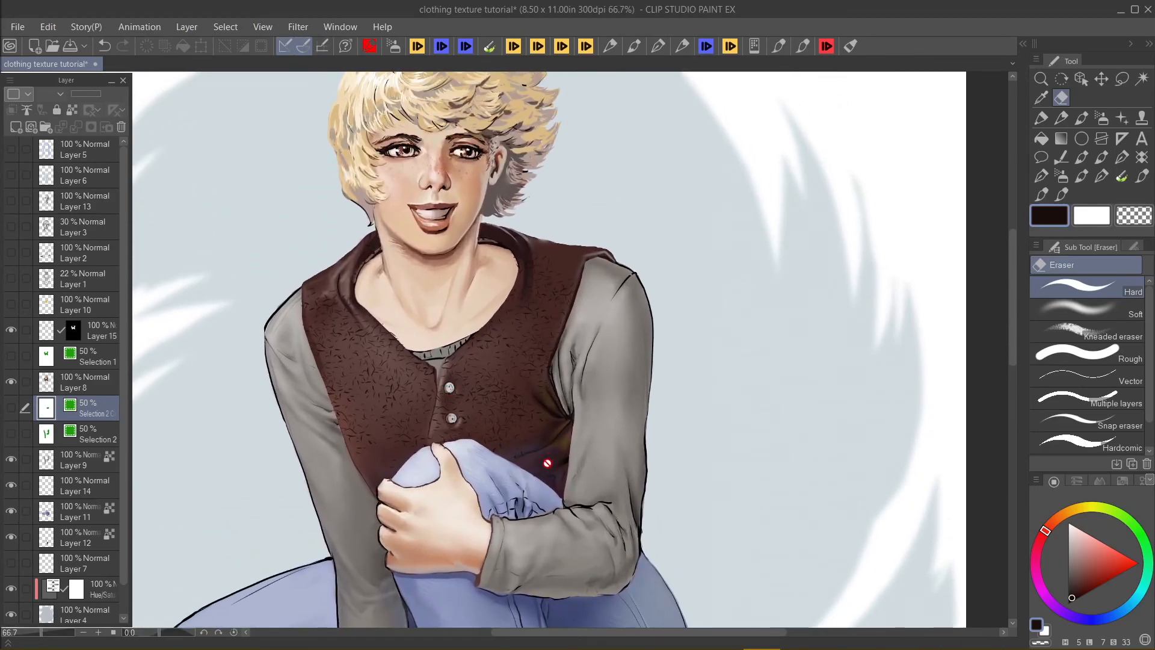
left_click_drag(491, 455, 447, 461)
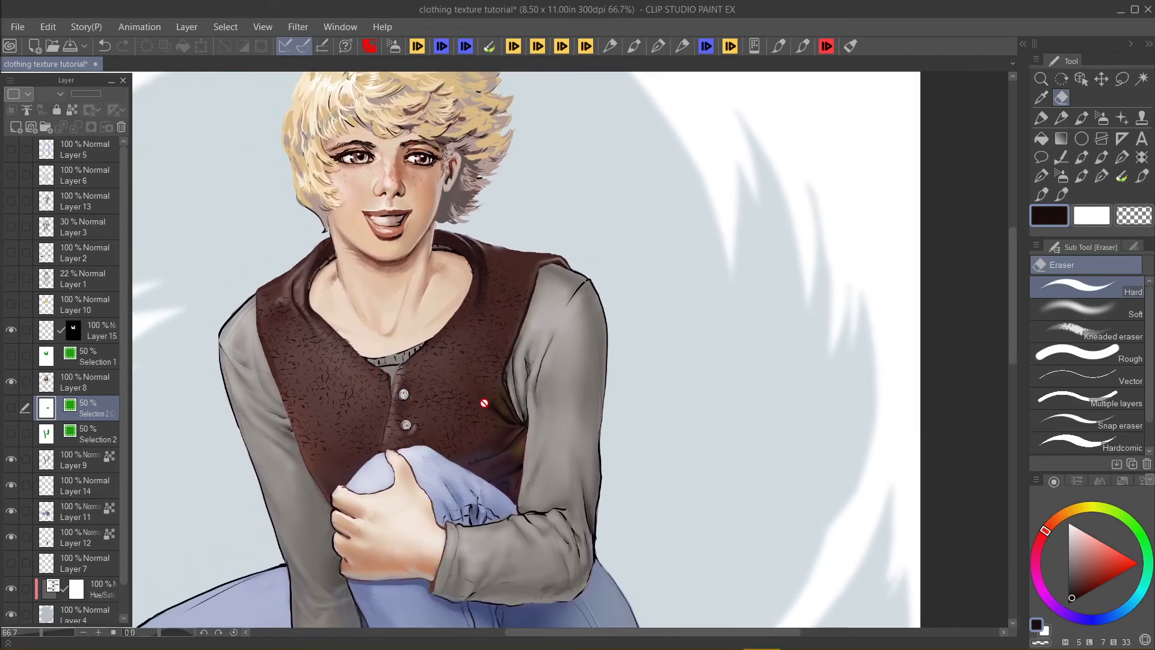
scroll(482, 409, "down", 4)
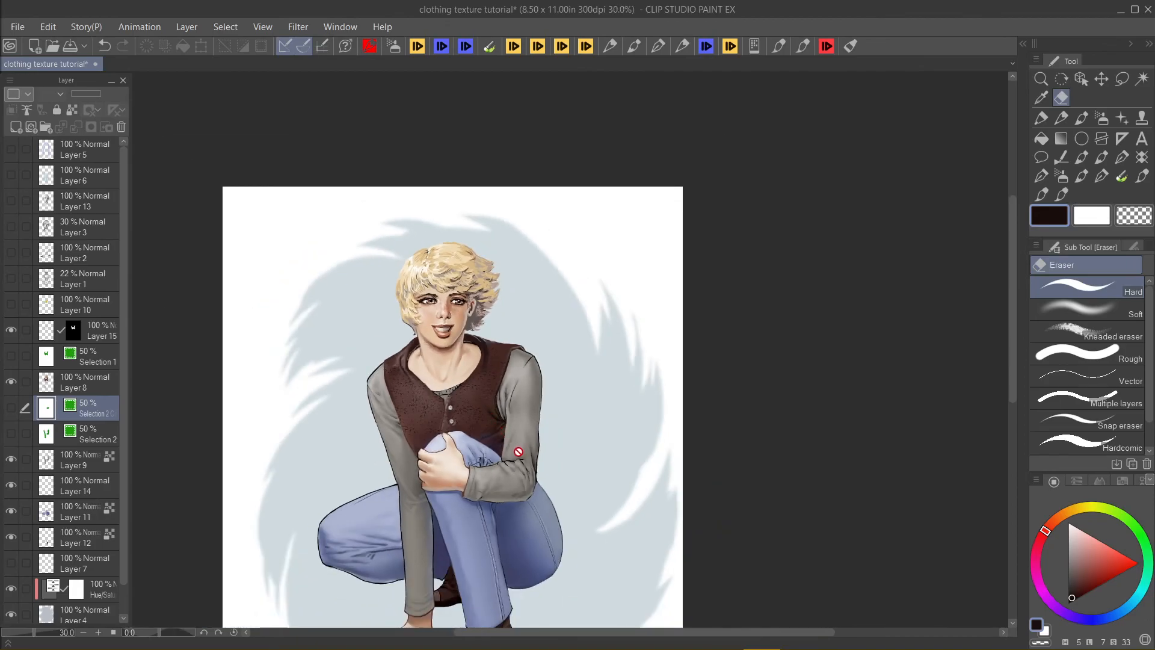
scroll(518, 451, "up", 3)
scroll(415, 277, "up", 1)
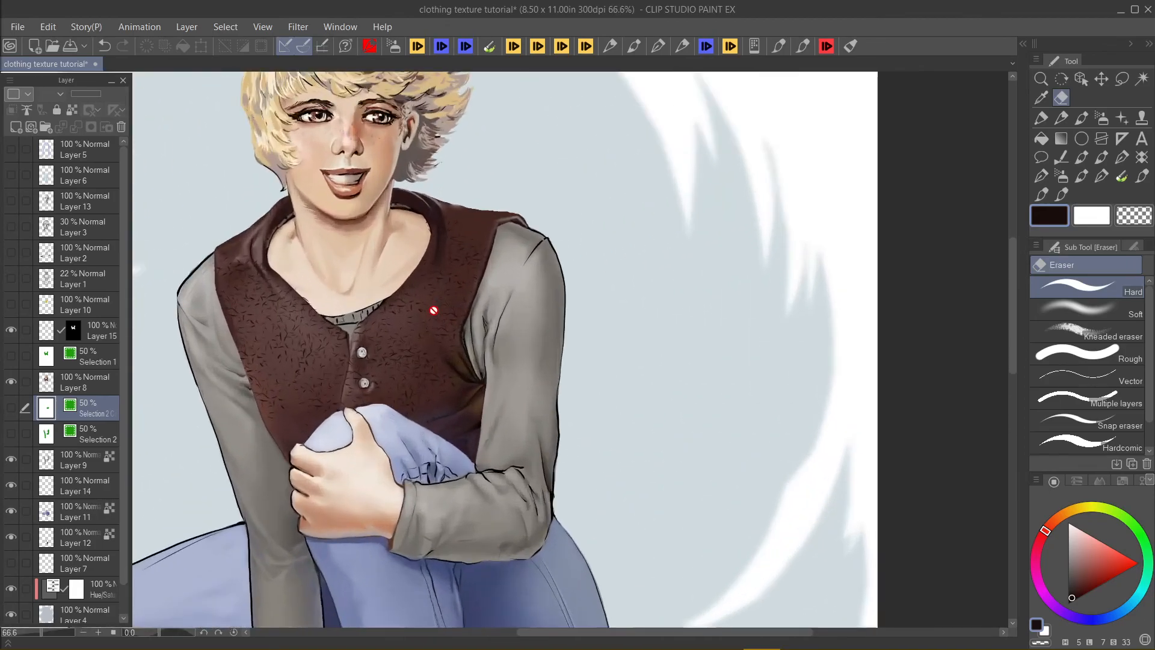
scroll(311, 417, "up", 1)
scroll(380, 404, "up", 1)
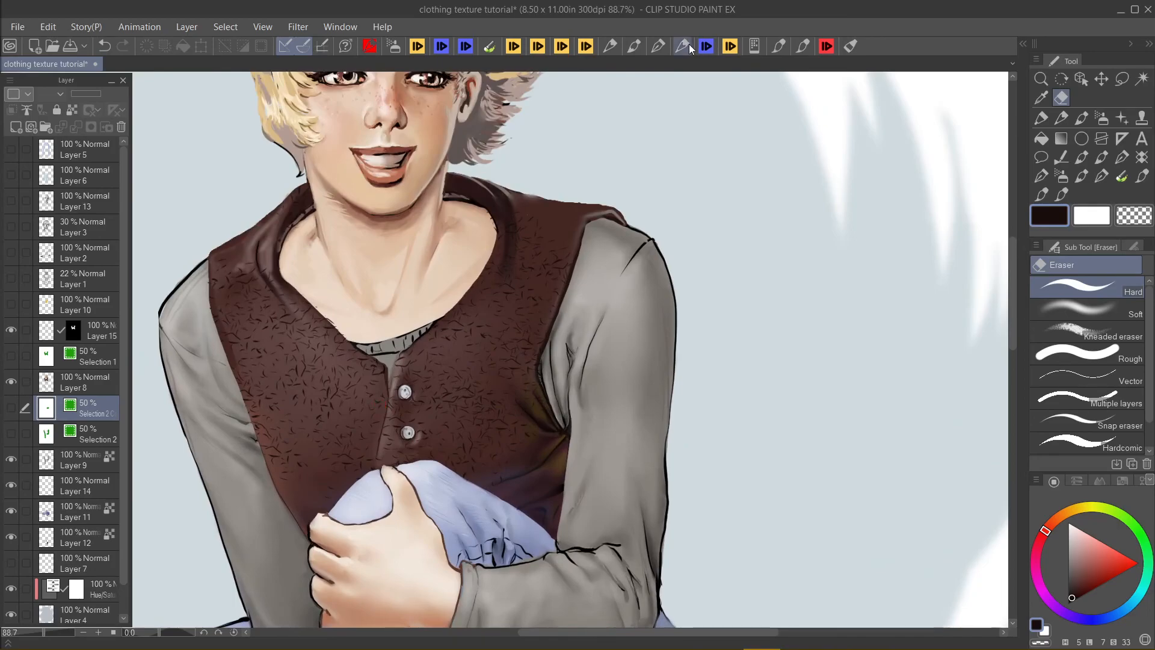
left_click(658, 46)
left_click(1070, 524)
key("alt+]")
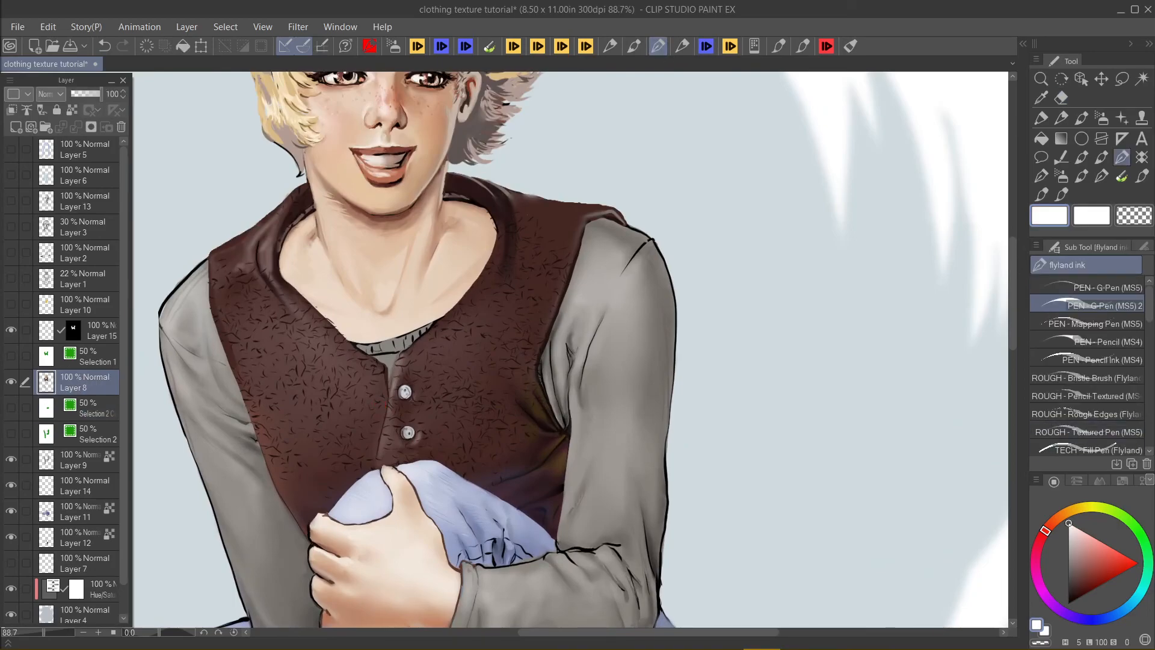
left_click(1076, 566)
left_click_drag(240, 270, 246, 276)
left_click_drag(253, 280, 257, 287)
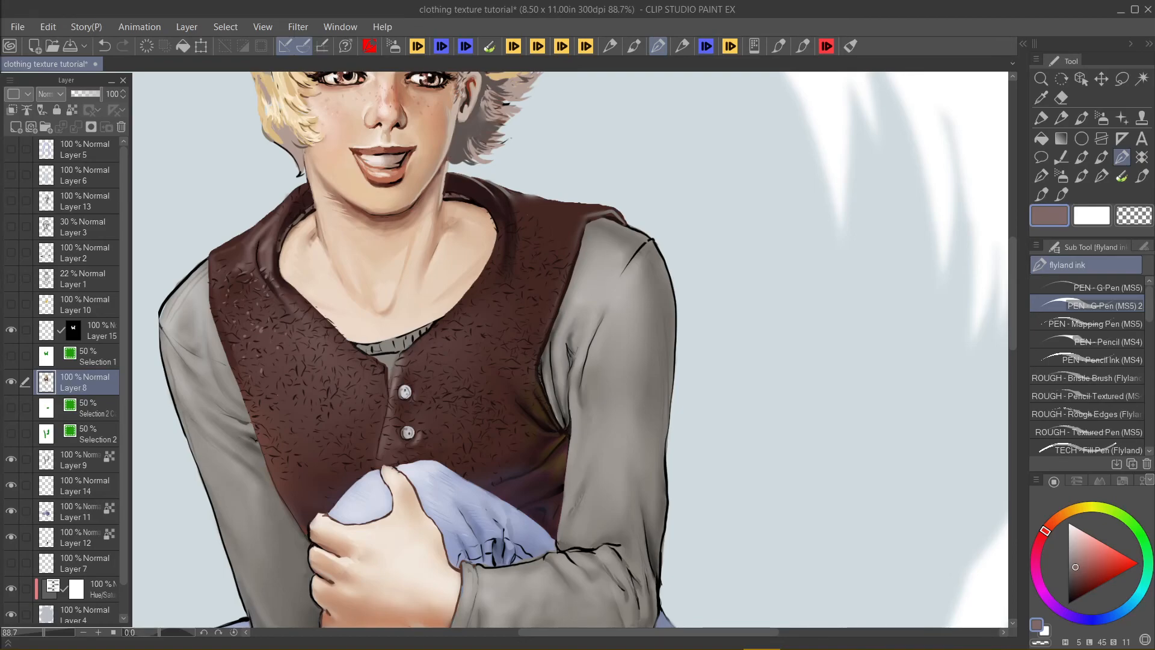
Step: Examine which clothing areas Selections 1, 2, 3, 5 and 7 cover by toggling the visibility of each
scroll(570, 349, "right", 1)
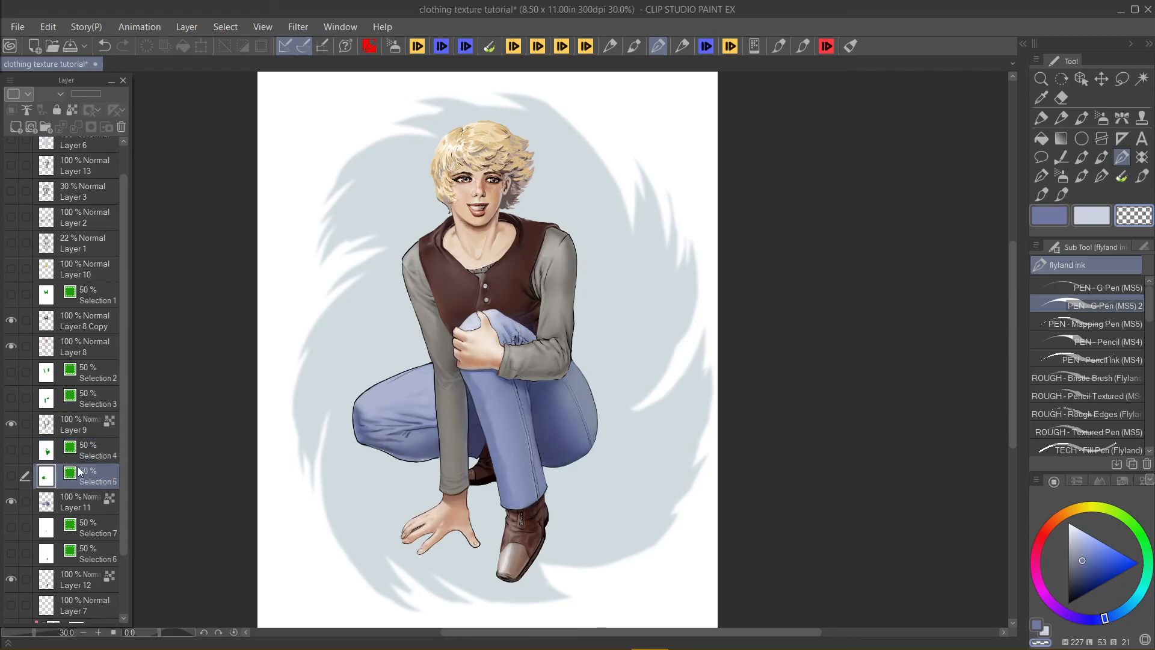
left_click(11, 294)
left_click(10, 294)
left_click(11, 372)
left_click(11, 372)
left_click(12, 399)
left_click(13, 401)
left_click(12, 476)
left_click(13, 477)
left_click(12, 527)
left_click(12, 529)
Step: Show Selection 6 and inspect the area it covers on the front boot up close
left_click(13, 550)
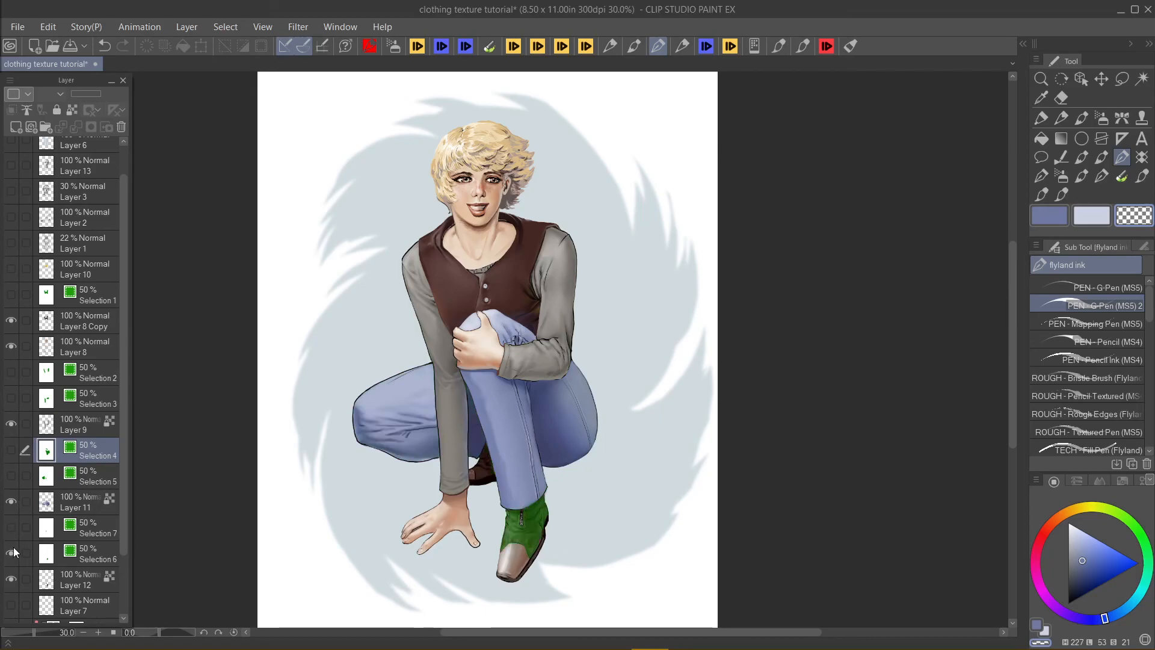
scroll(473, 475, "up", 4)
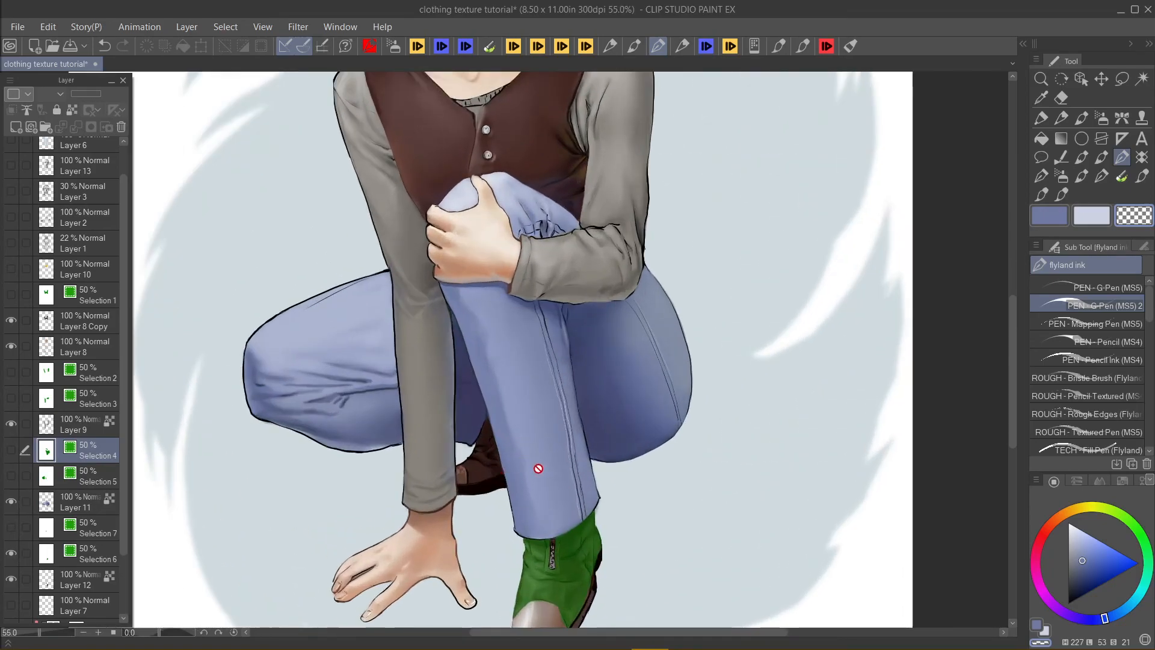
scroll(460, 356, "up", 3)
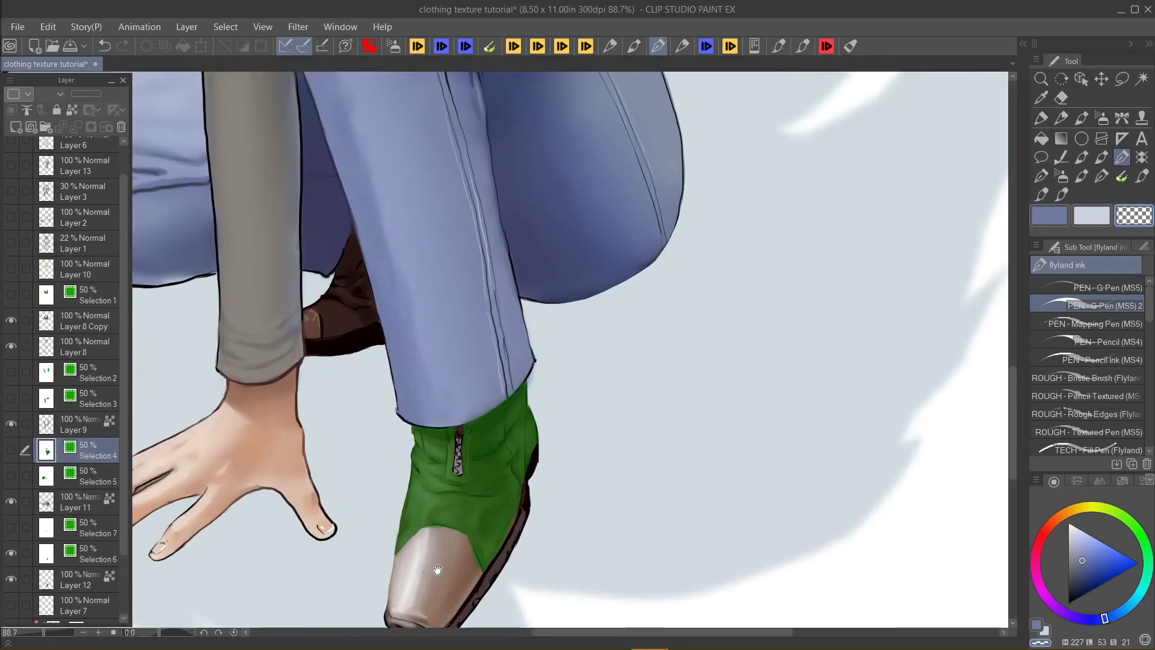
scroll(475, 355, "down", 3)
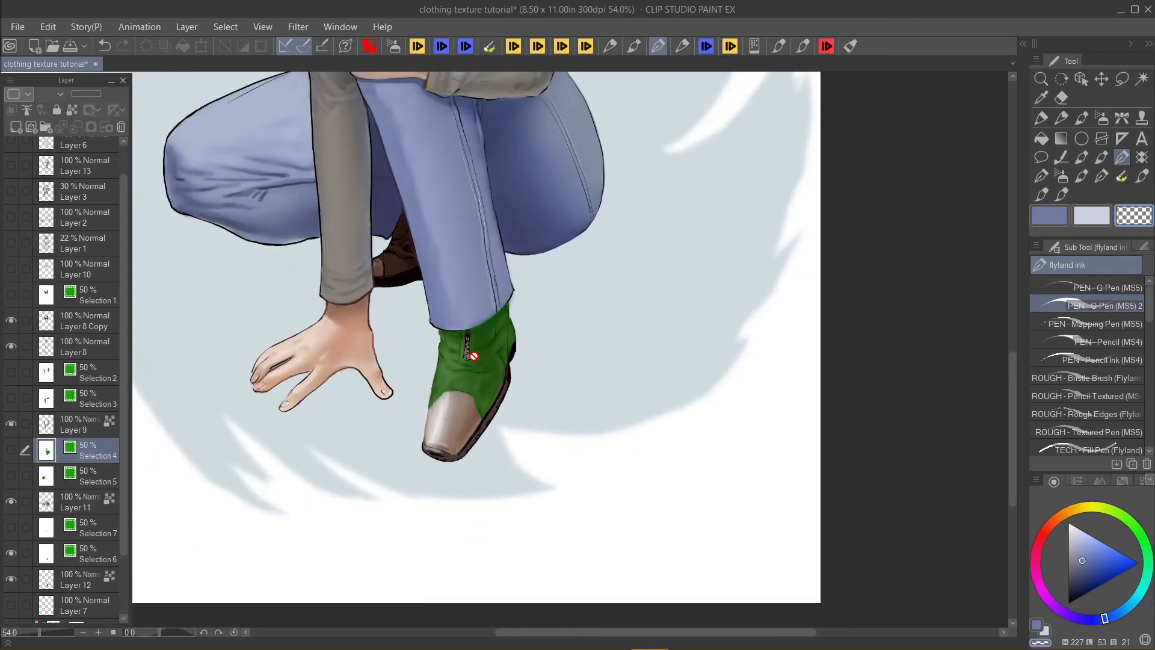